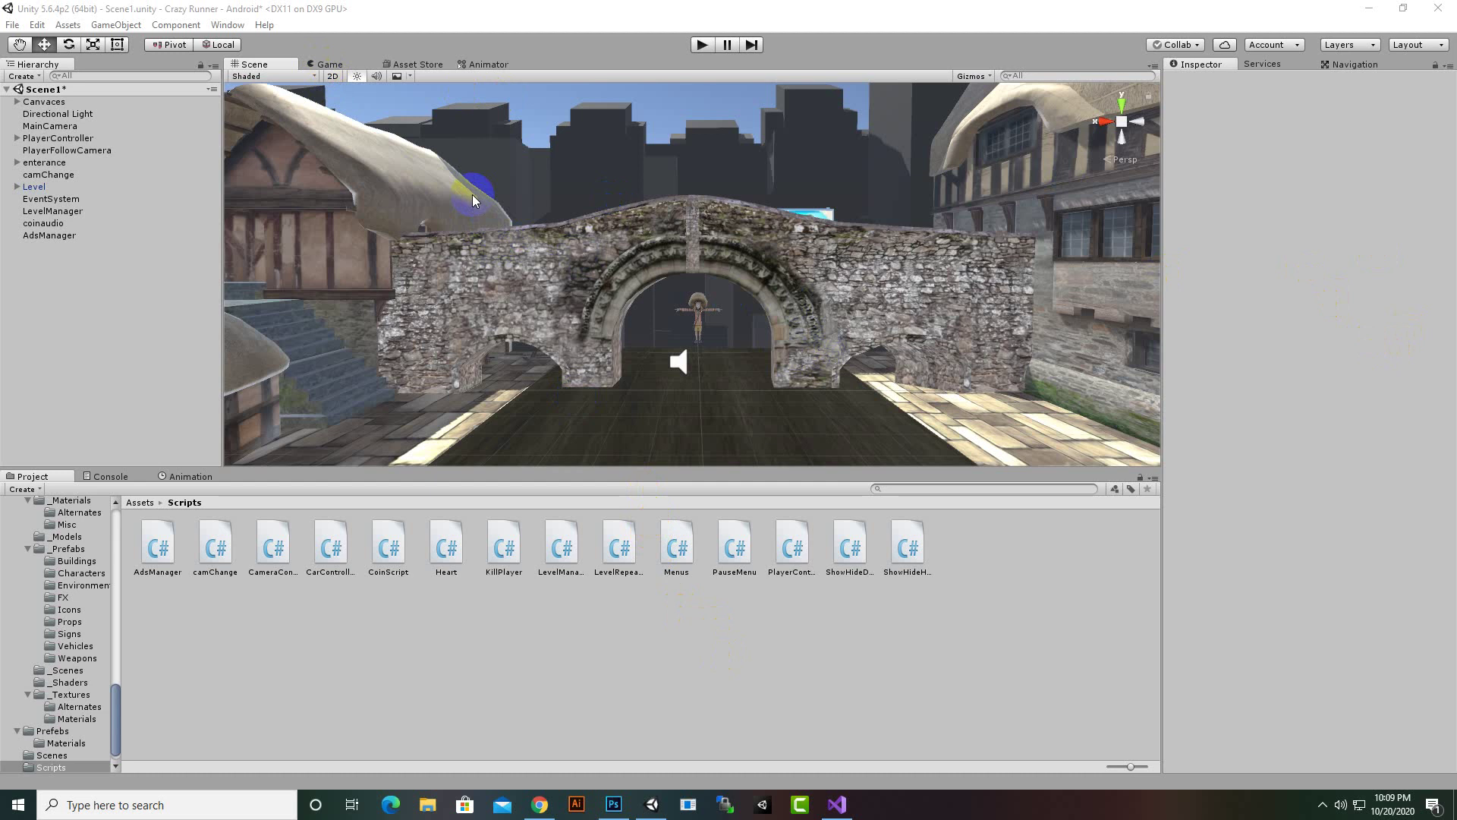
Step: Open the Build Settings window from the File menu and move it aside
right_click_drag(736, 377, 736, 376)
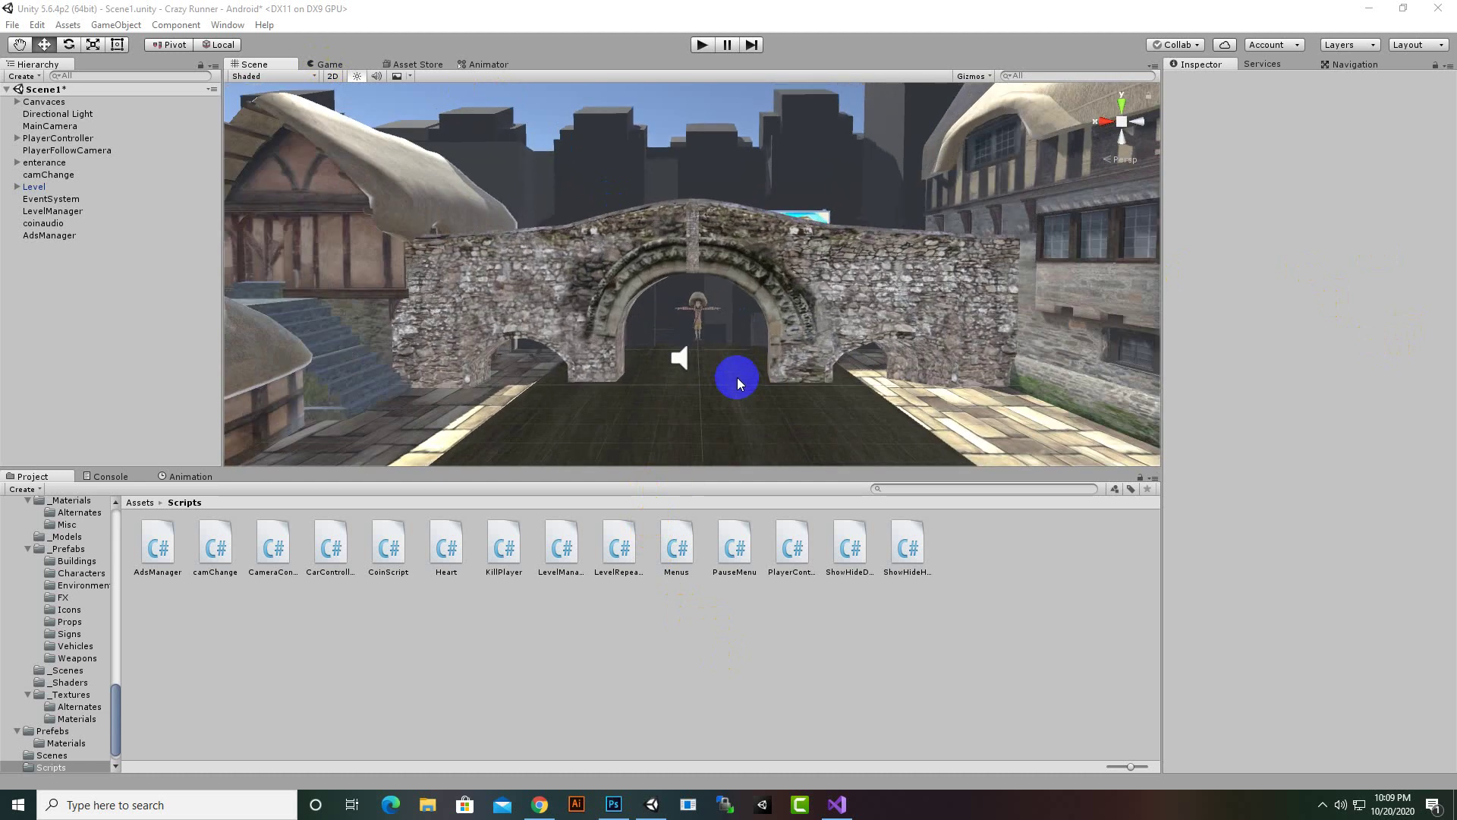
left_click(597, 8)
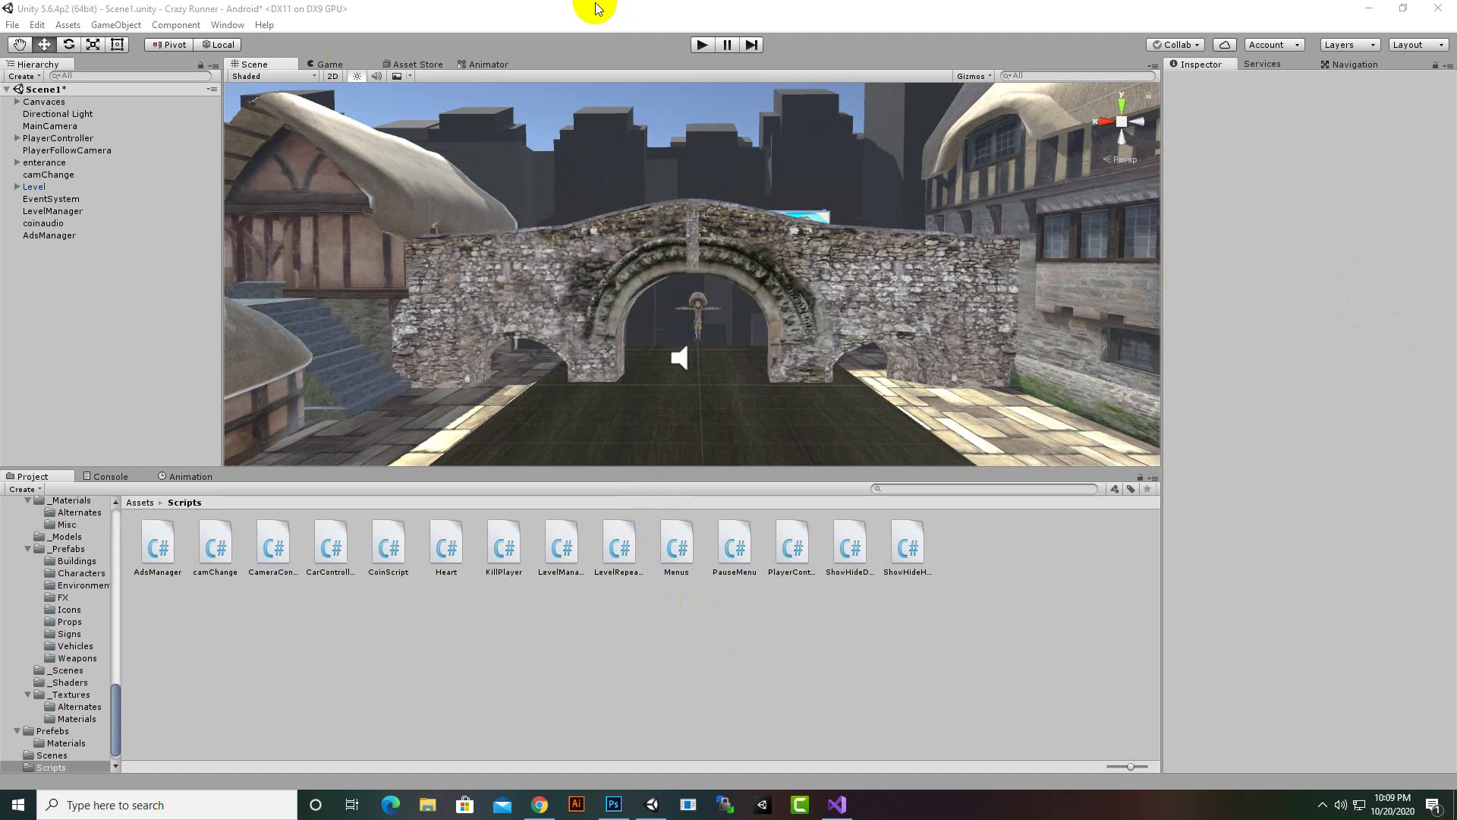
left_click(9, 25)
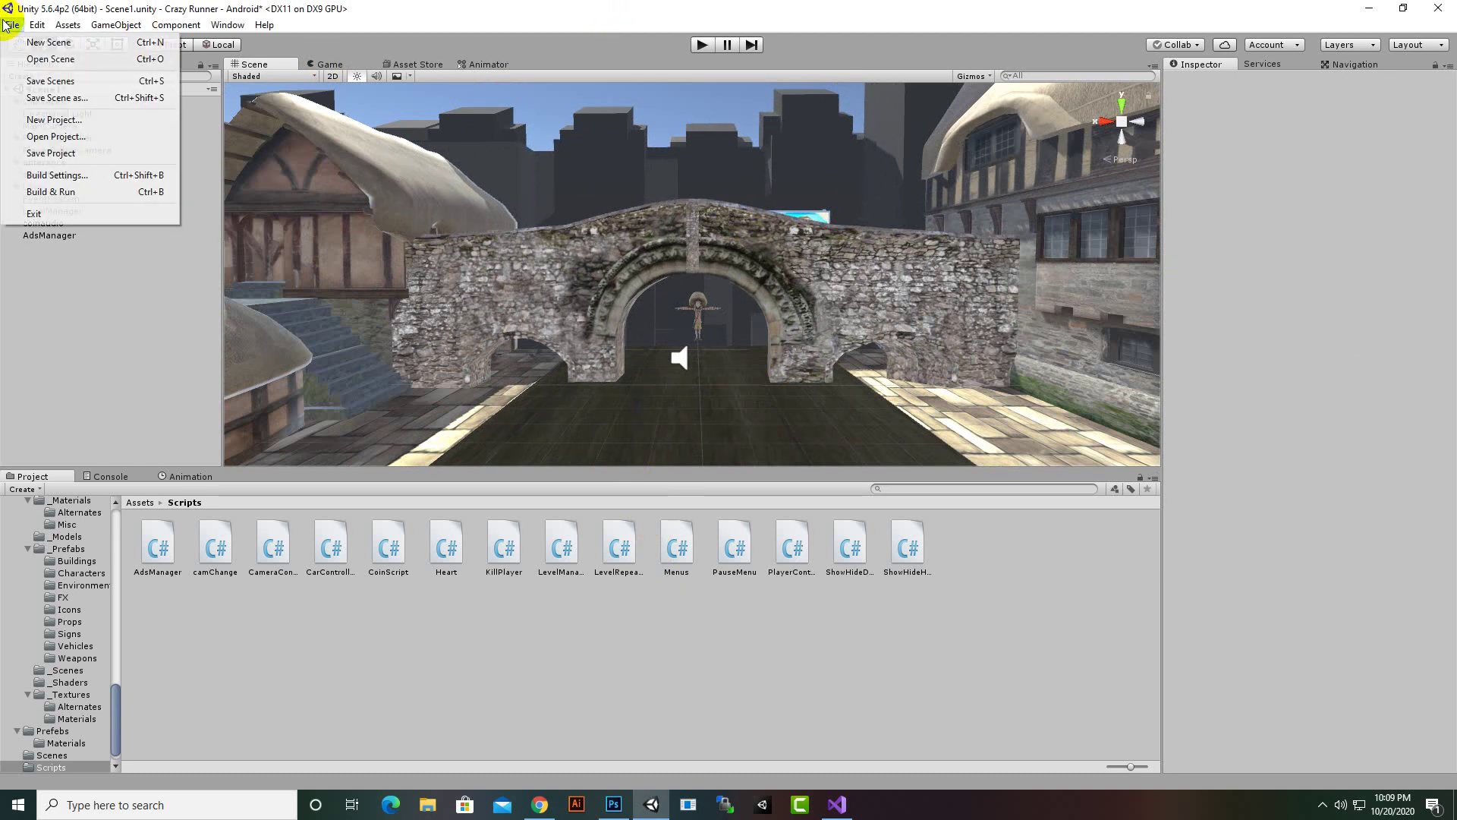
left_click(85, 174)
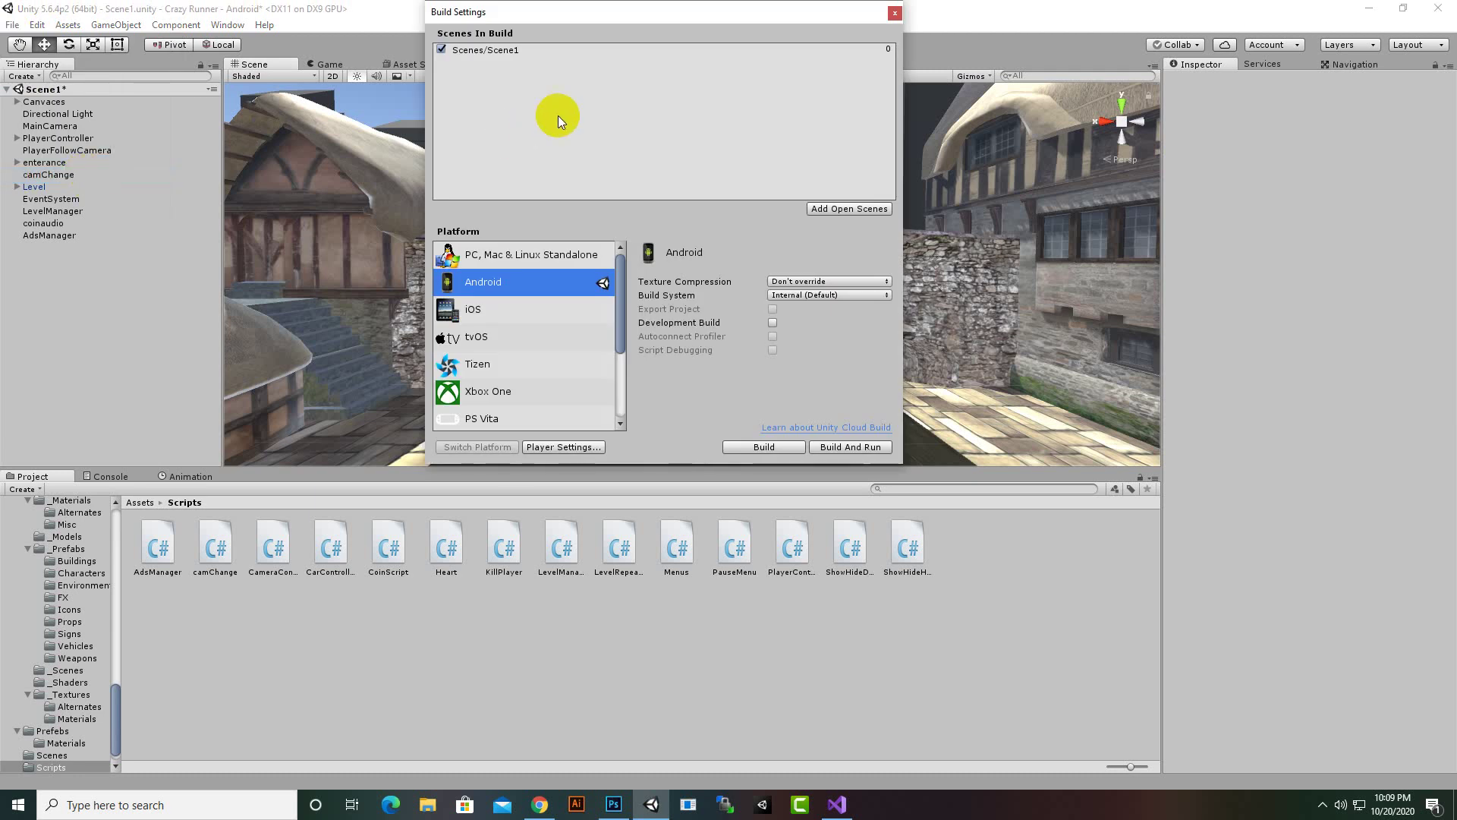
left_click_drag(595, 16, 704, 25)
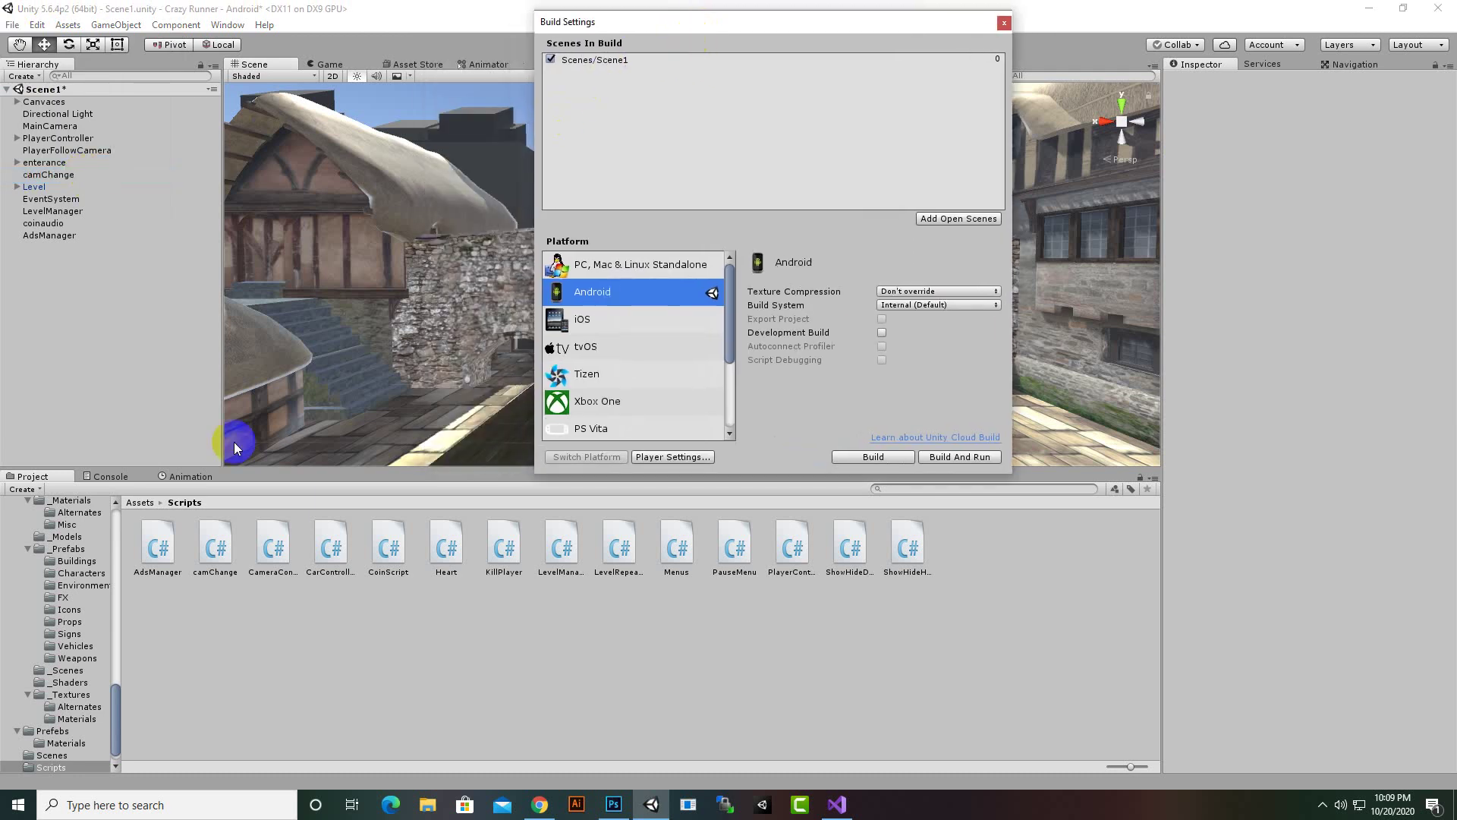
Step: Open Assets > Scenes in the Project panel to show Scene1, then reposition Build Settings
left_click(139, 502)
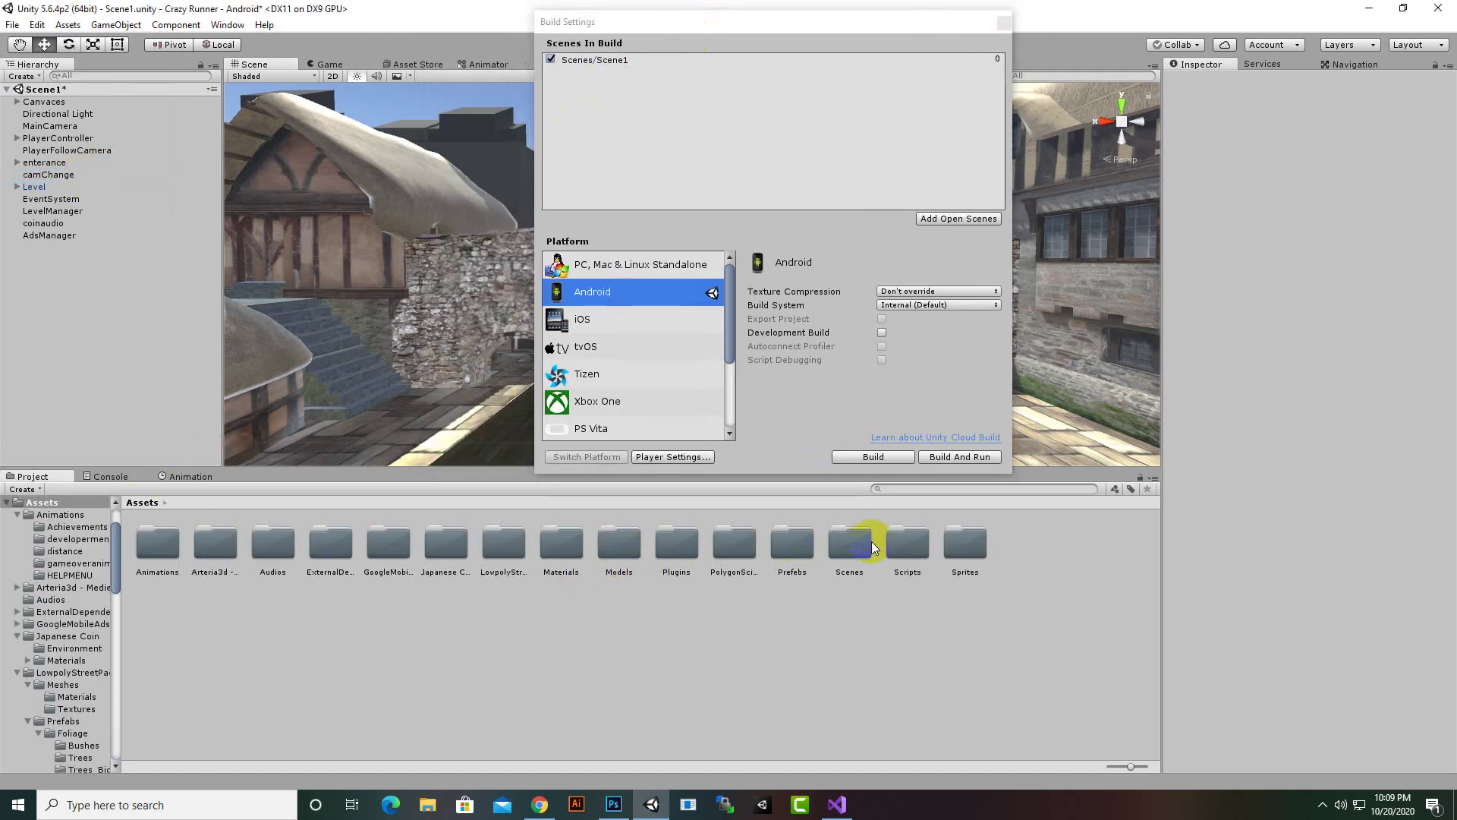
double_click(850, 543)
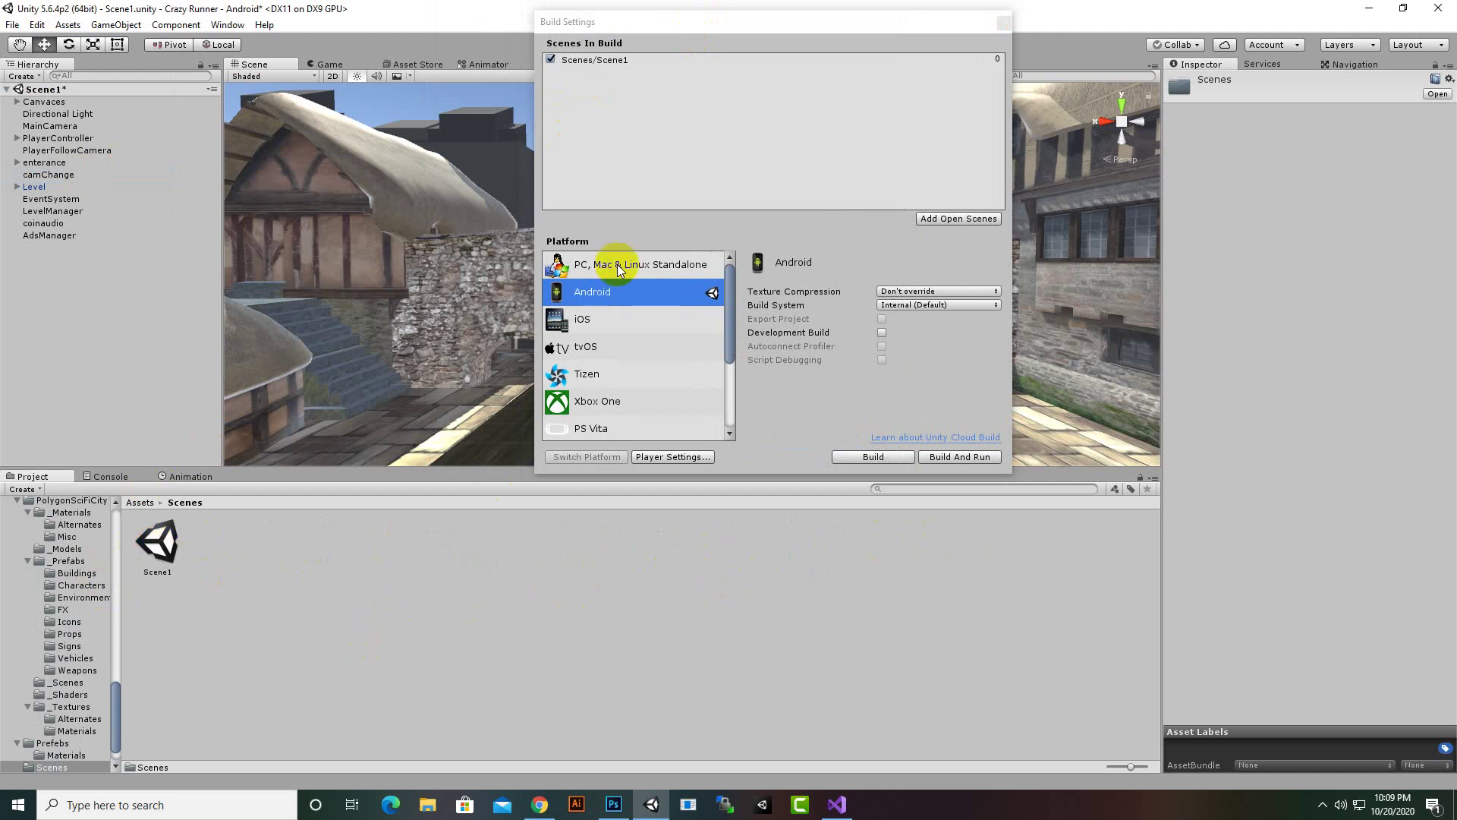
left_click(590, 291)
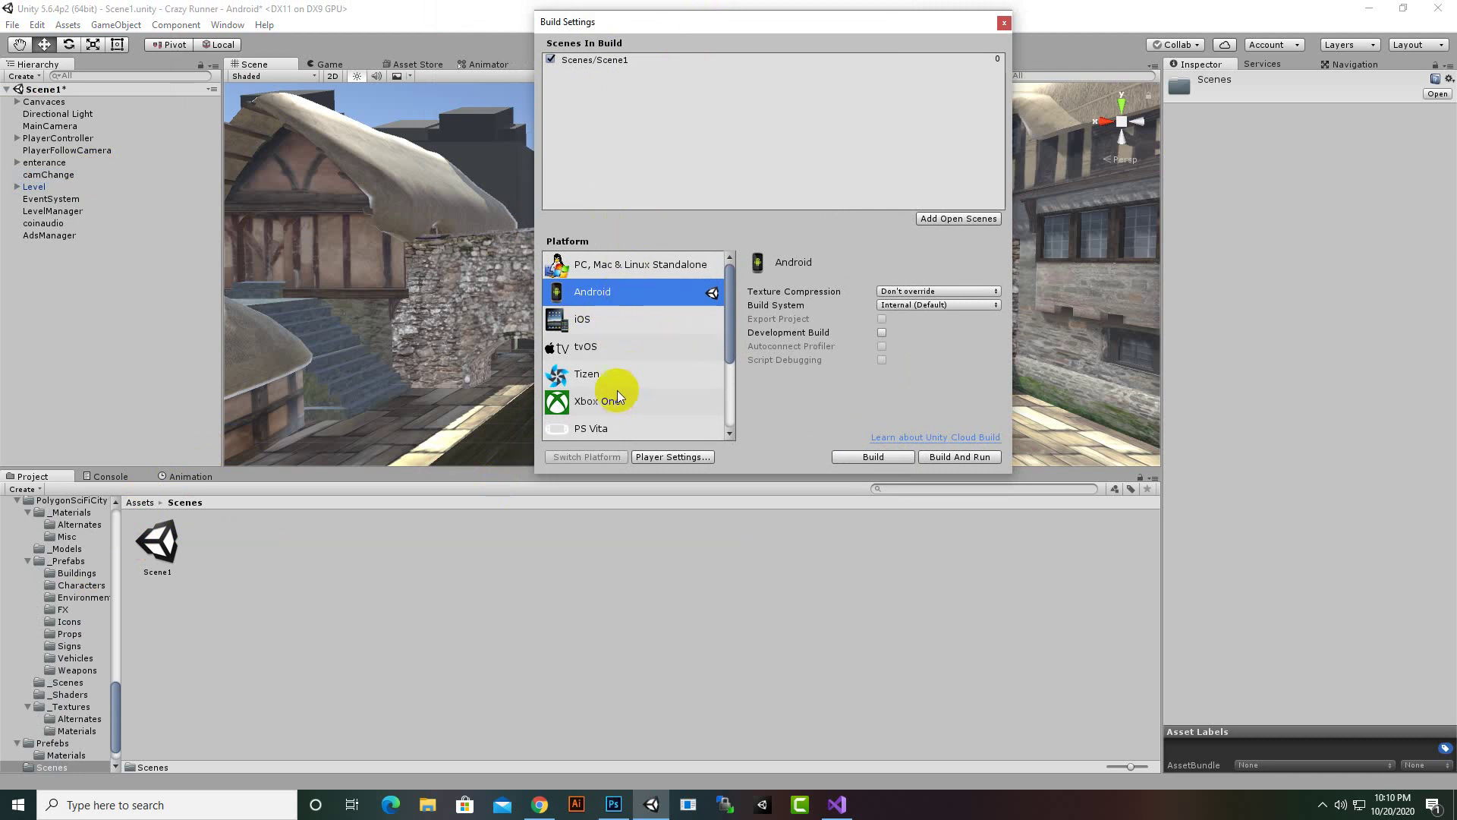
left_click_drag(817, 24, 537, 64)
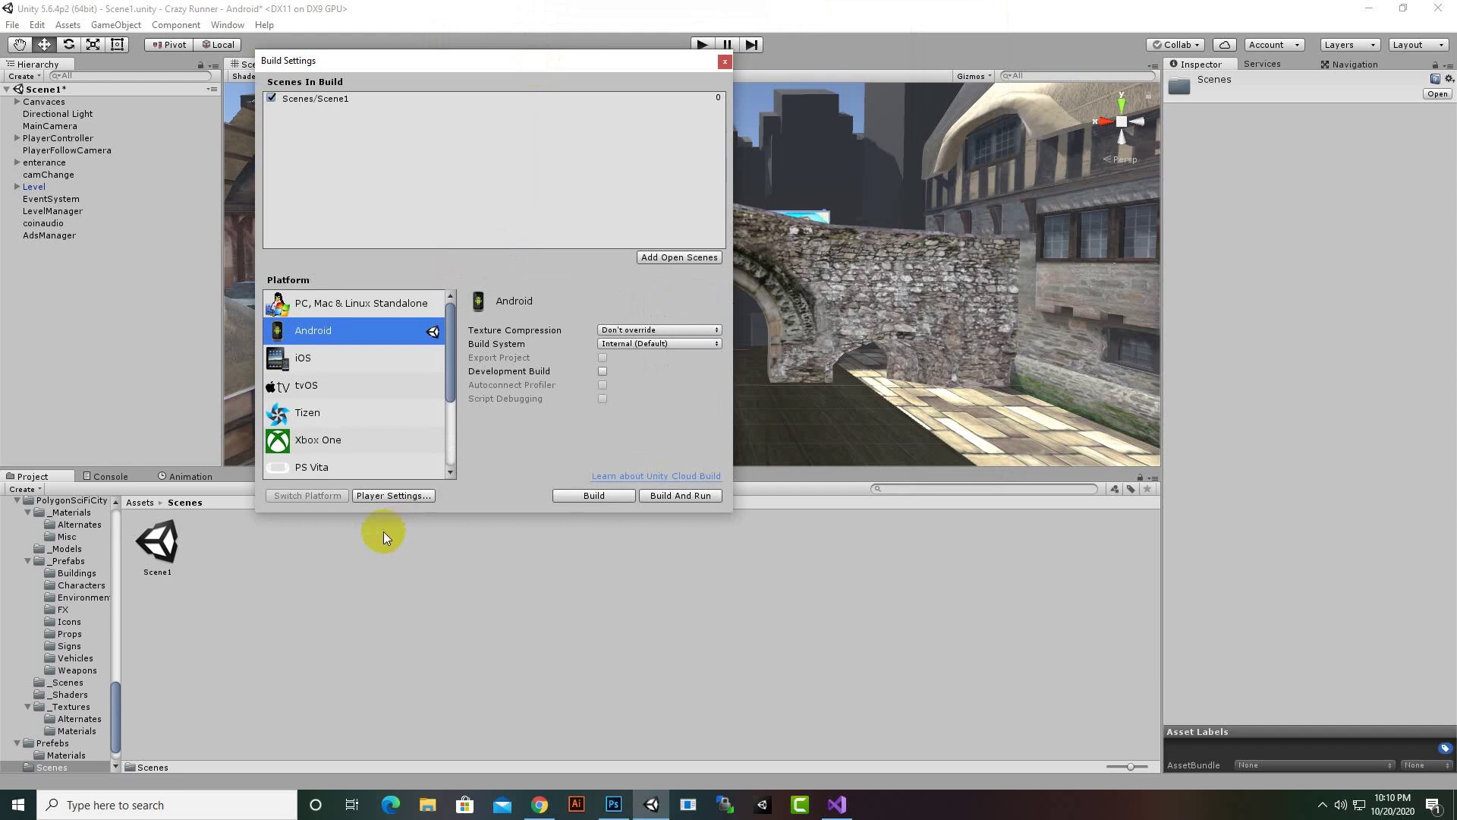
Step: Open the Android Player Settings and check the company and product name Crazy Runner
left_click(397, 497)
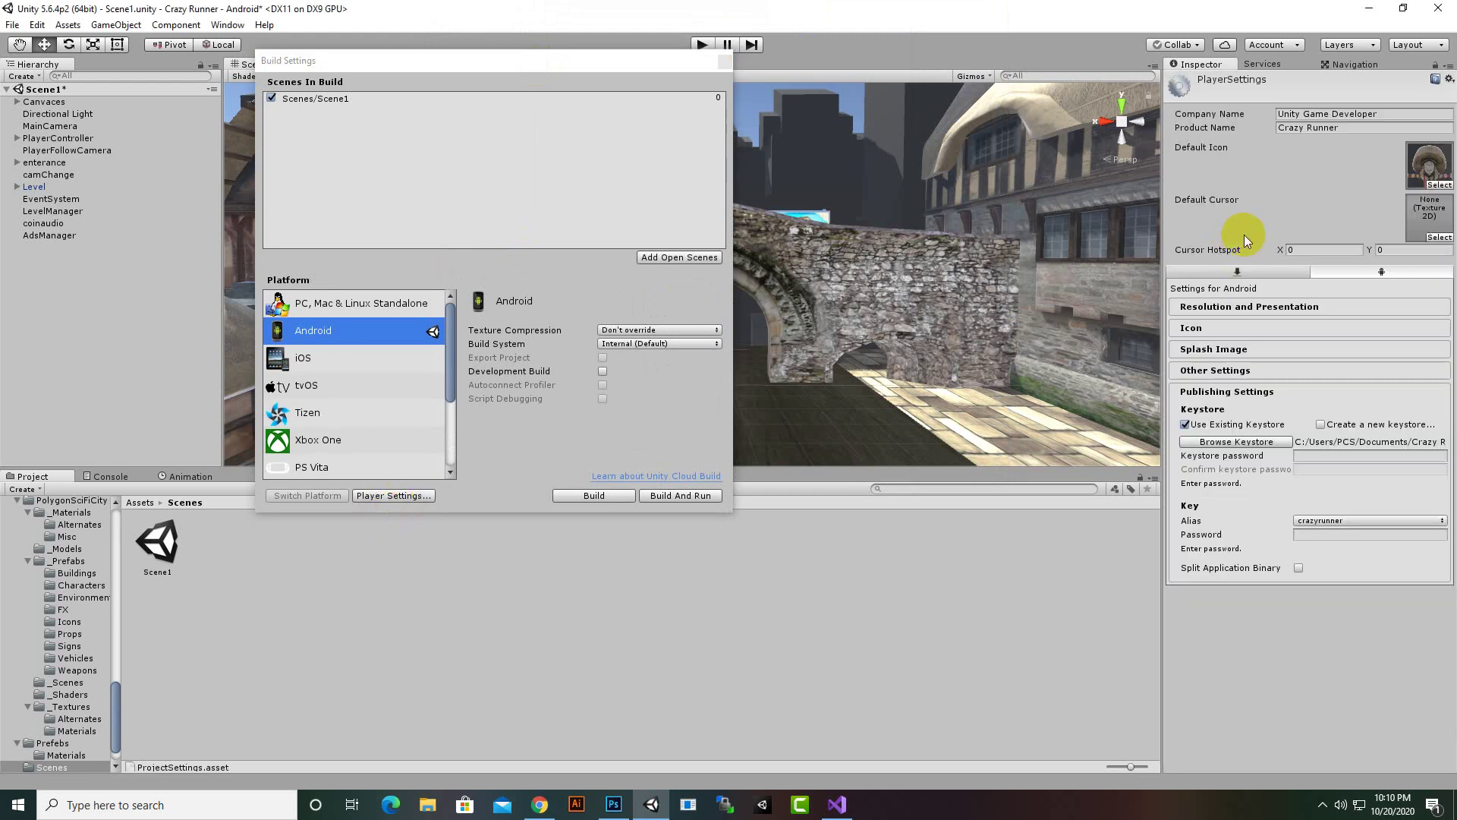
left_click(1377, 114)
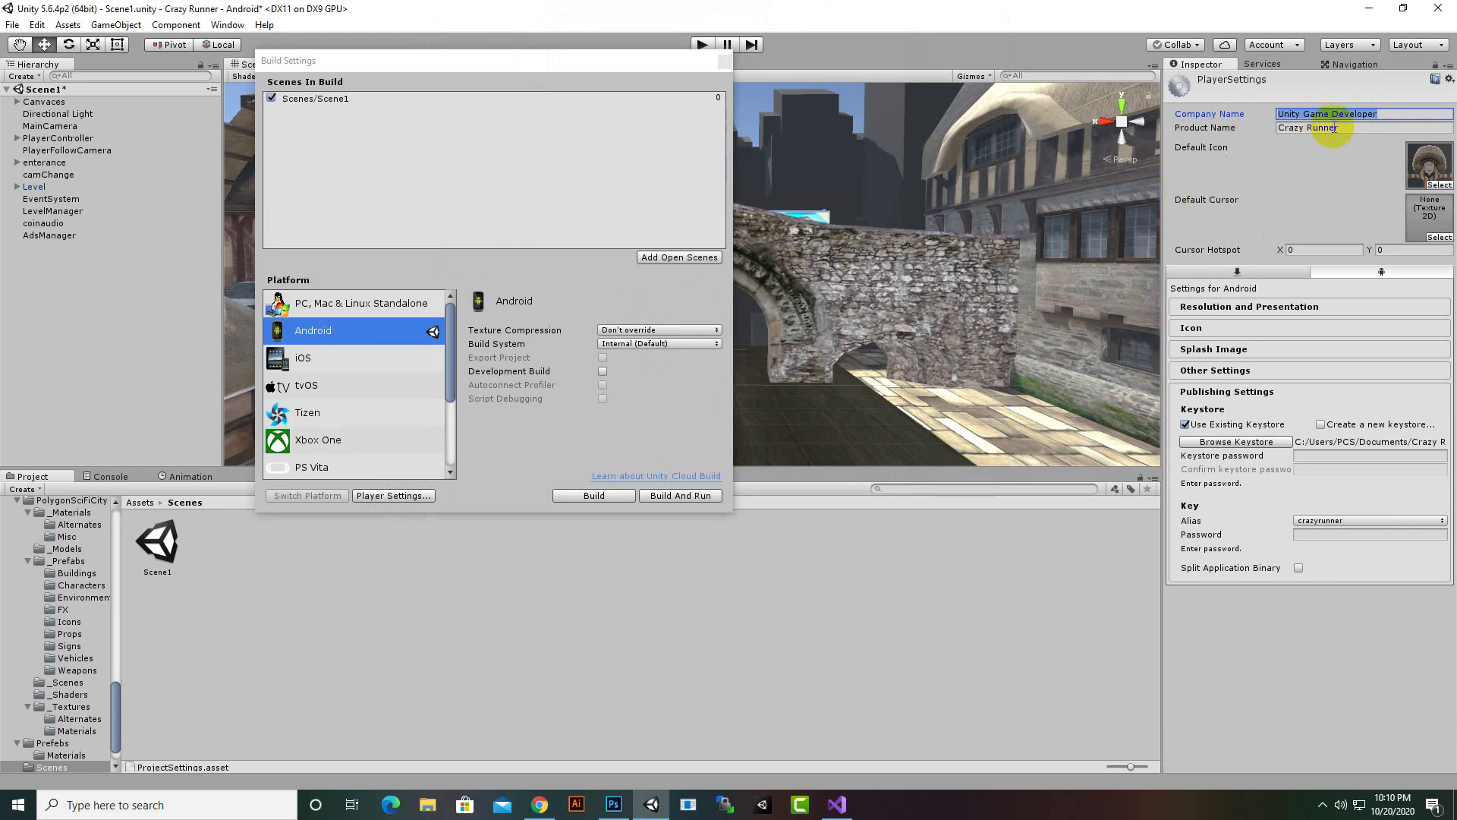
left_click(1366, 128)
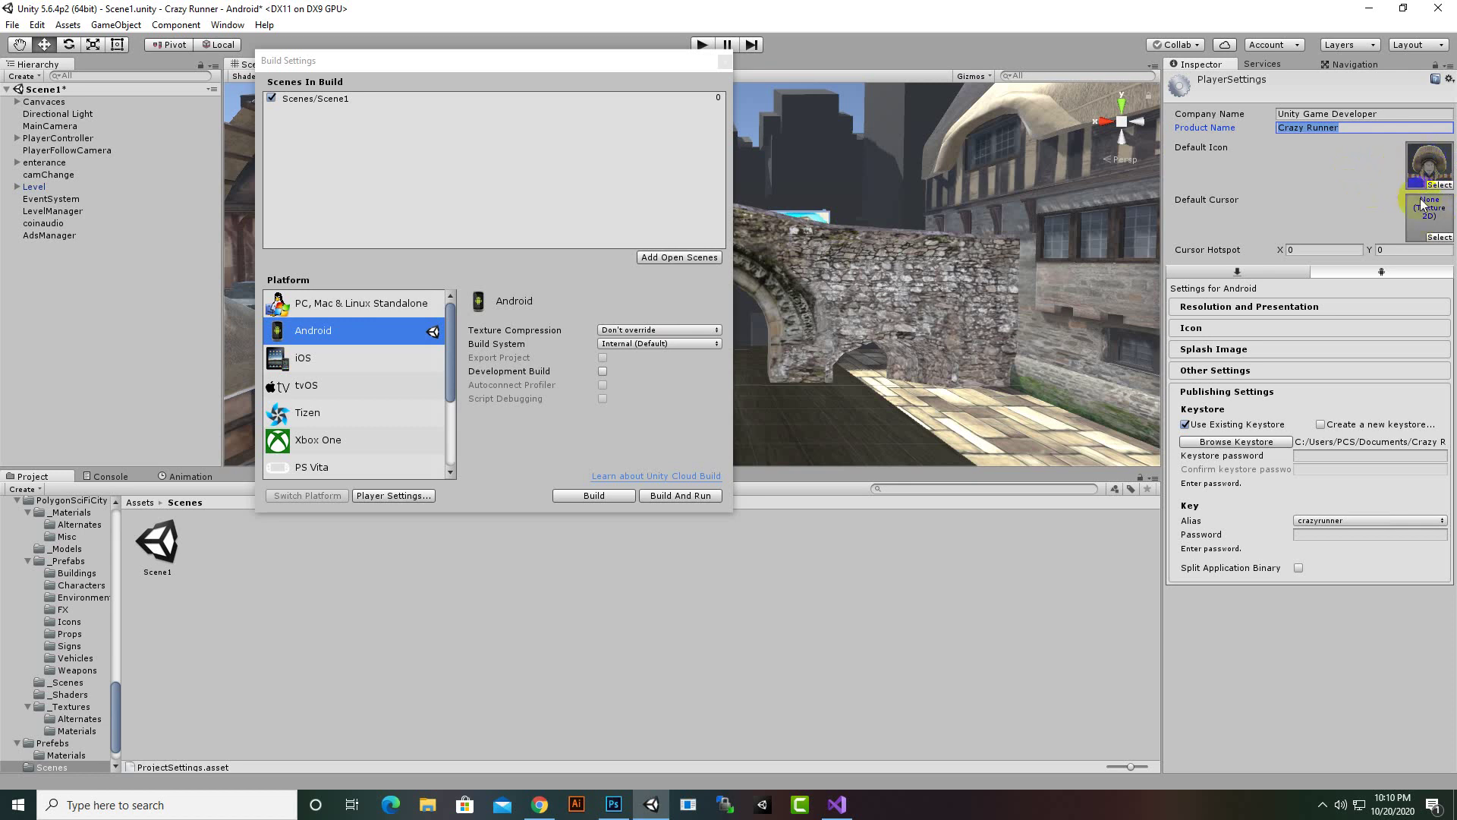
Step: Under Resolution and Presentation, turn Landscape Right on and off, keeping only portrait orientations
left_click(1205, 308)
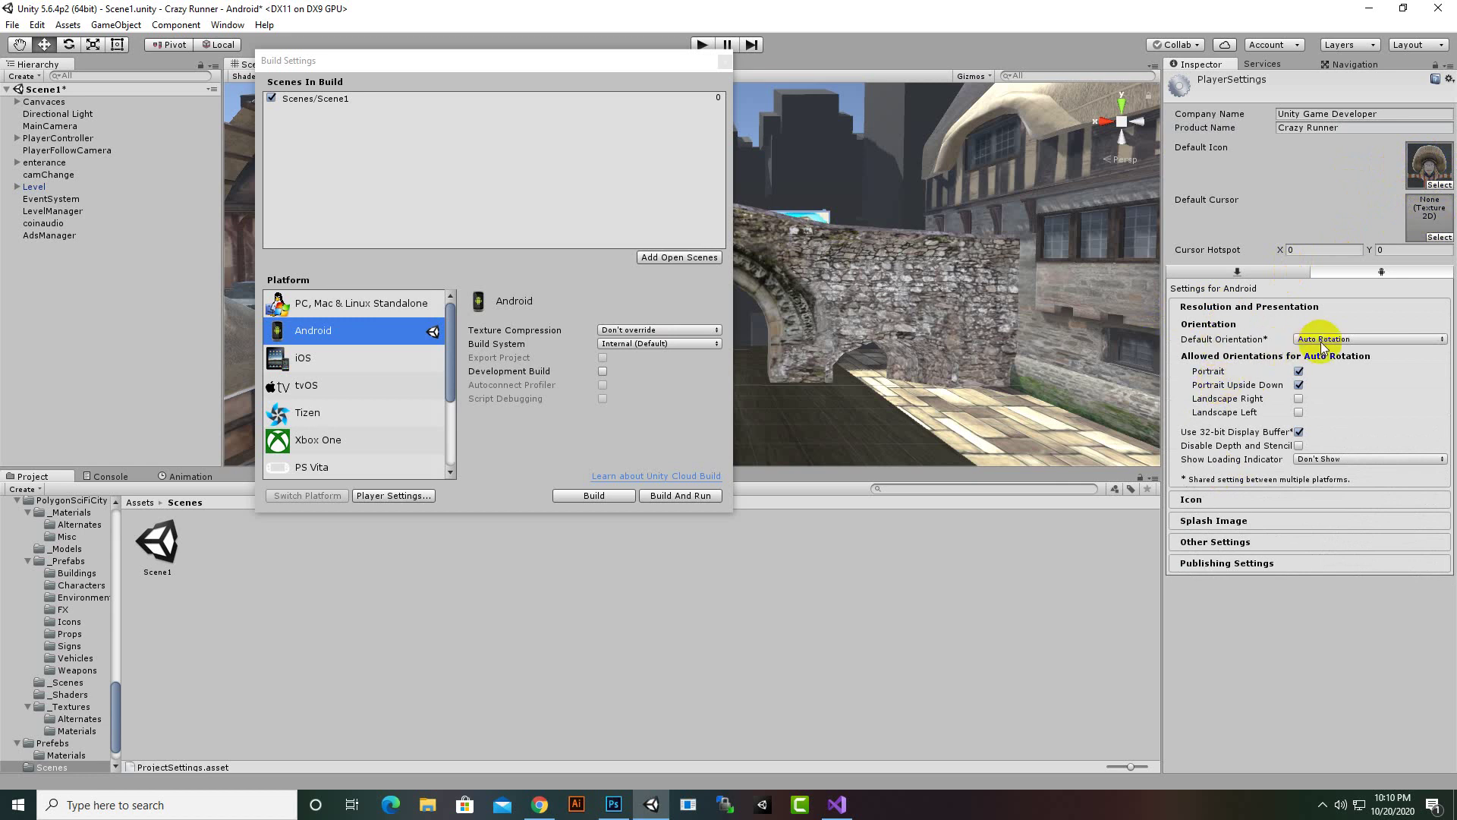
left_click(1298, 399)
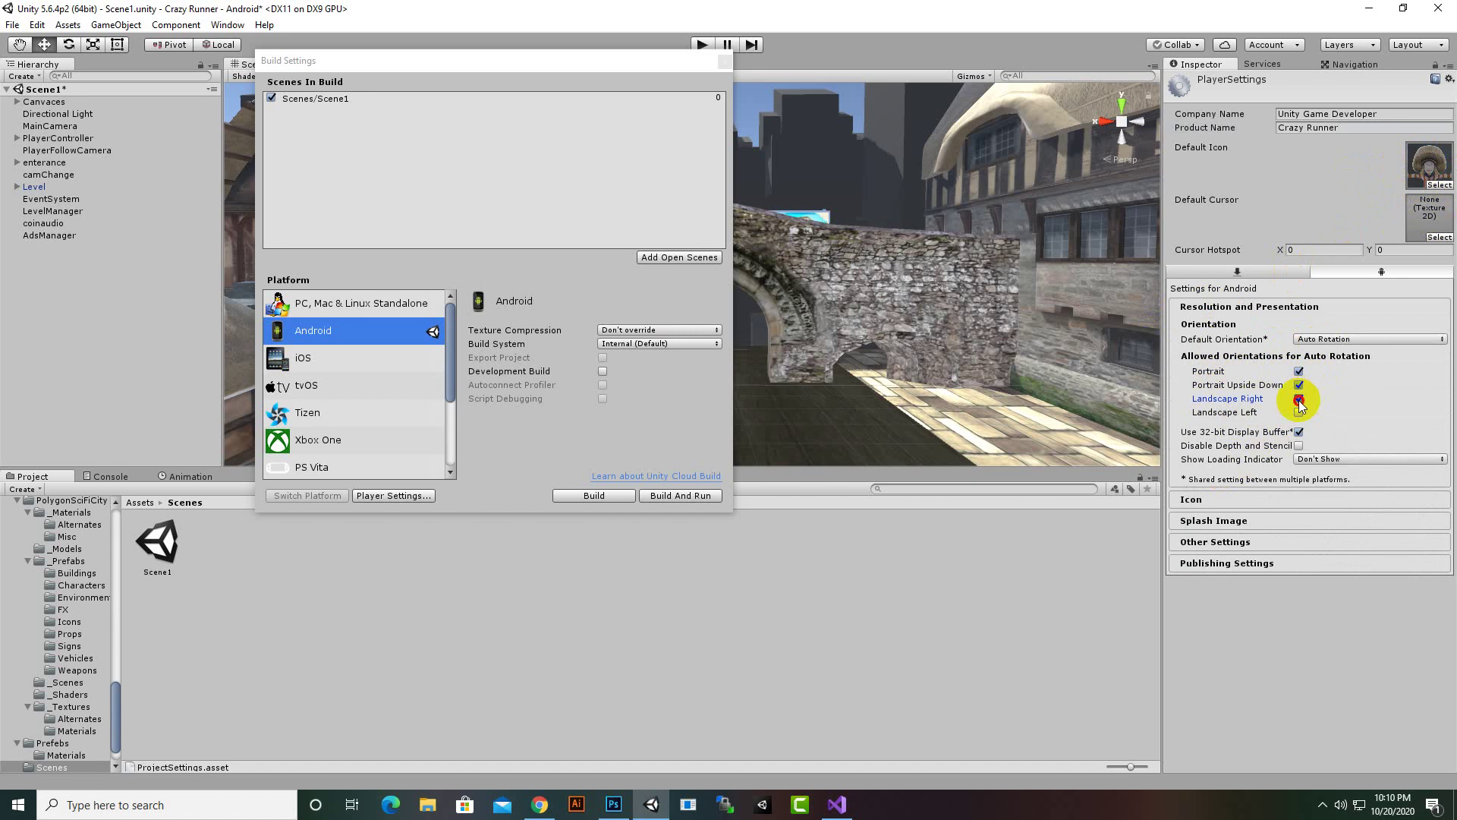
left_click(1299, 412)
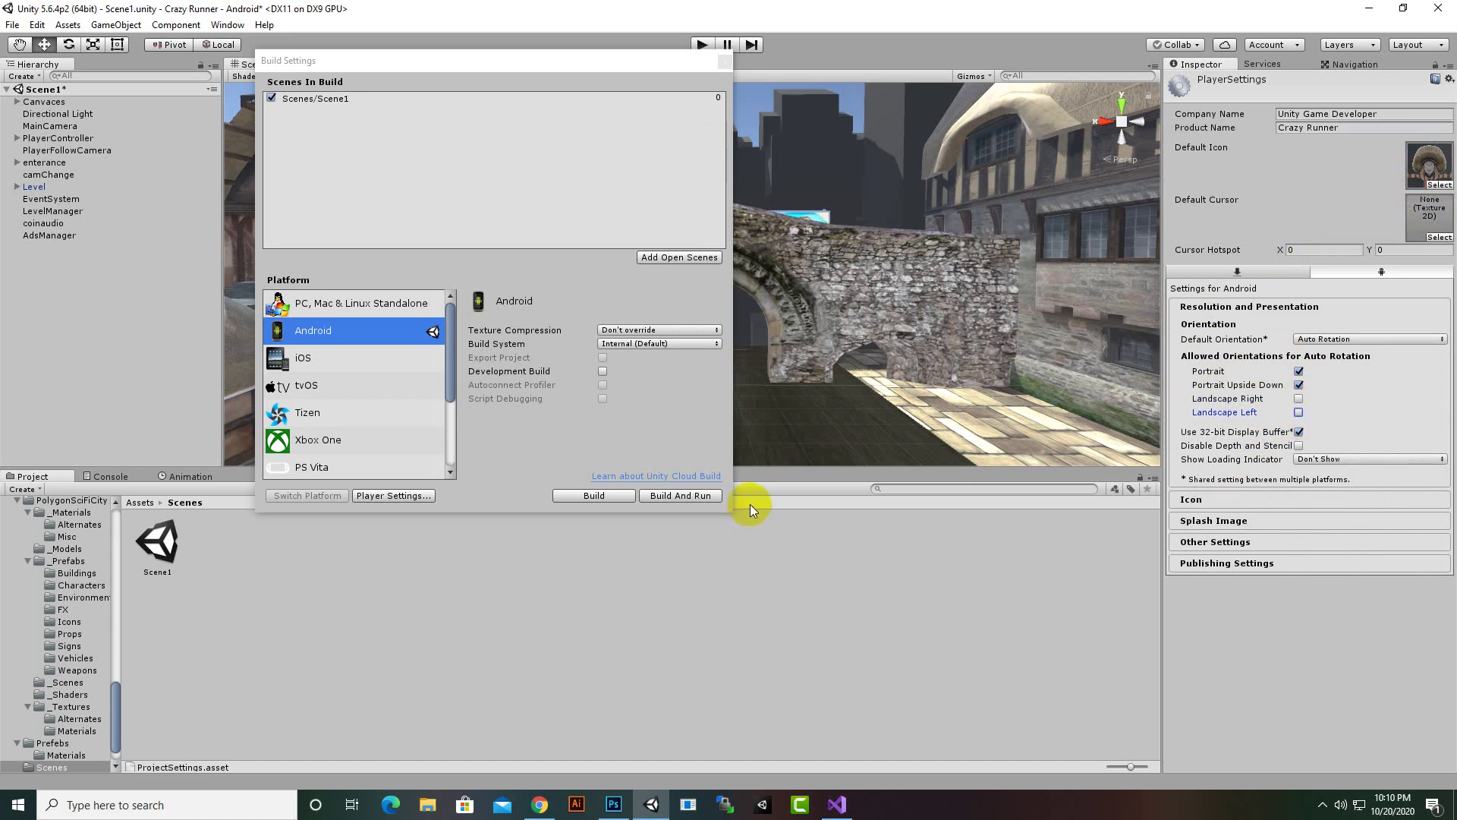
Step: Expand Icon and Splash Image, then add a logo entry and close the sprite picker without choosing
left_click(1223, 500)
scroll(1184, 677, "down", 5)
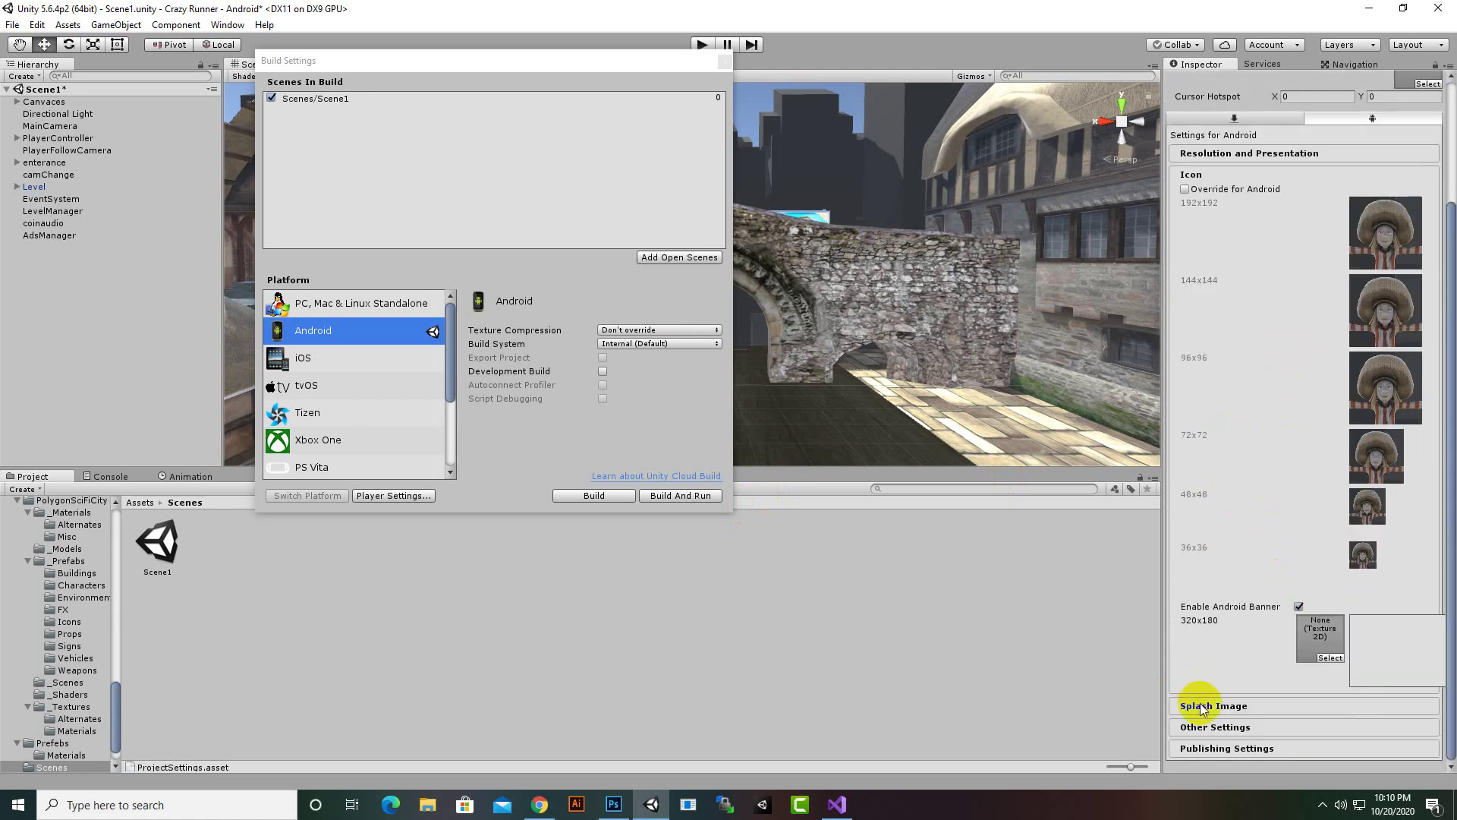
left_click(1201, 705)
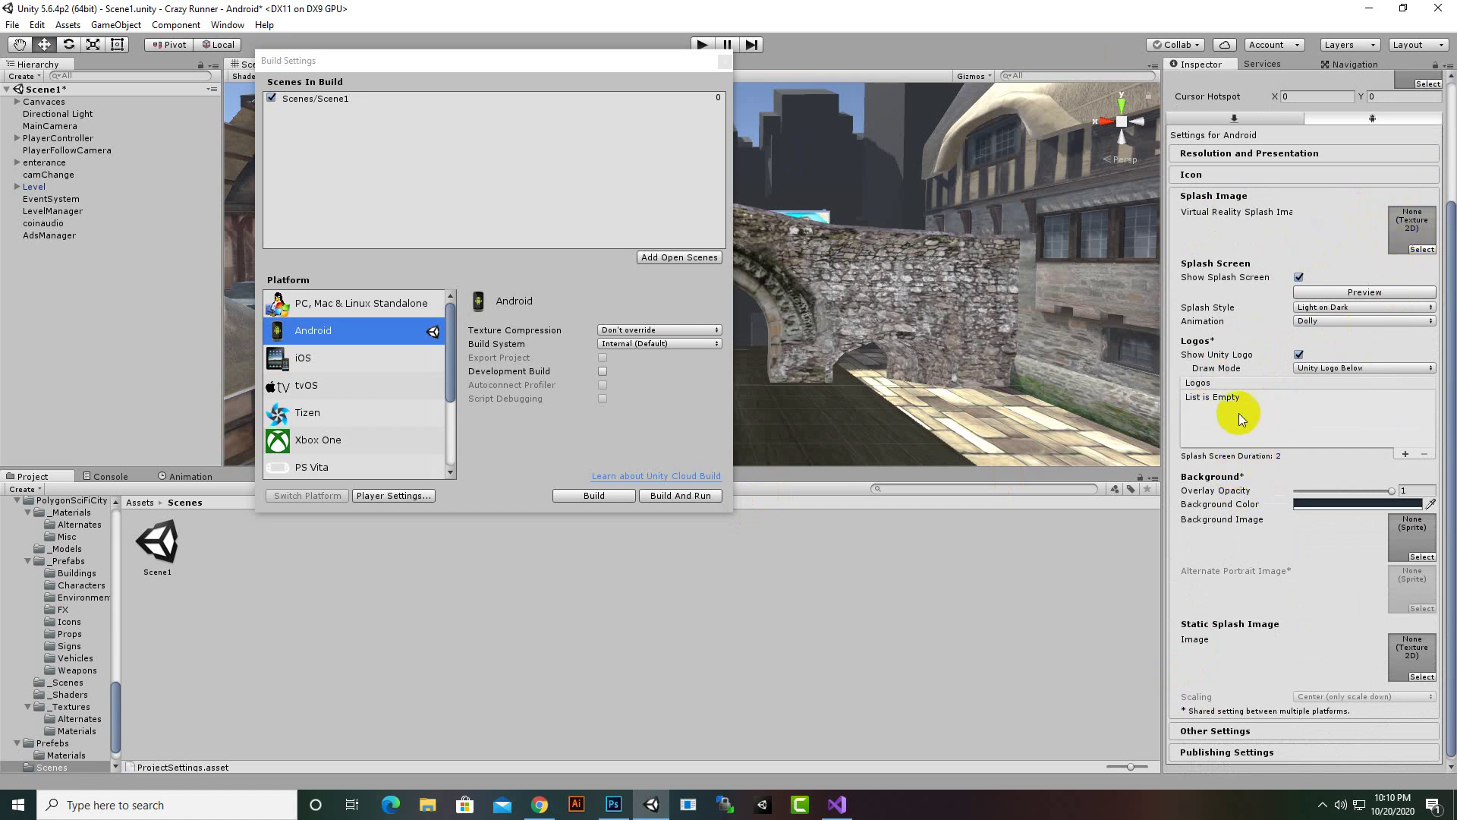
left_click(1405, 455)
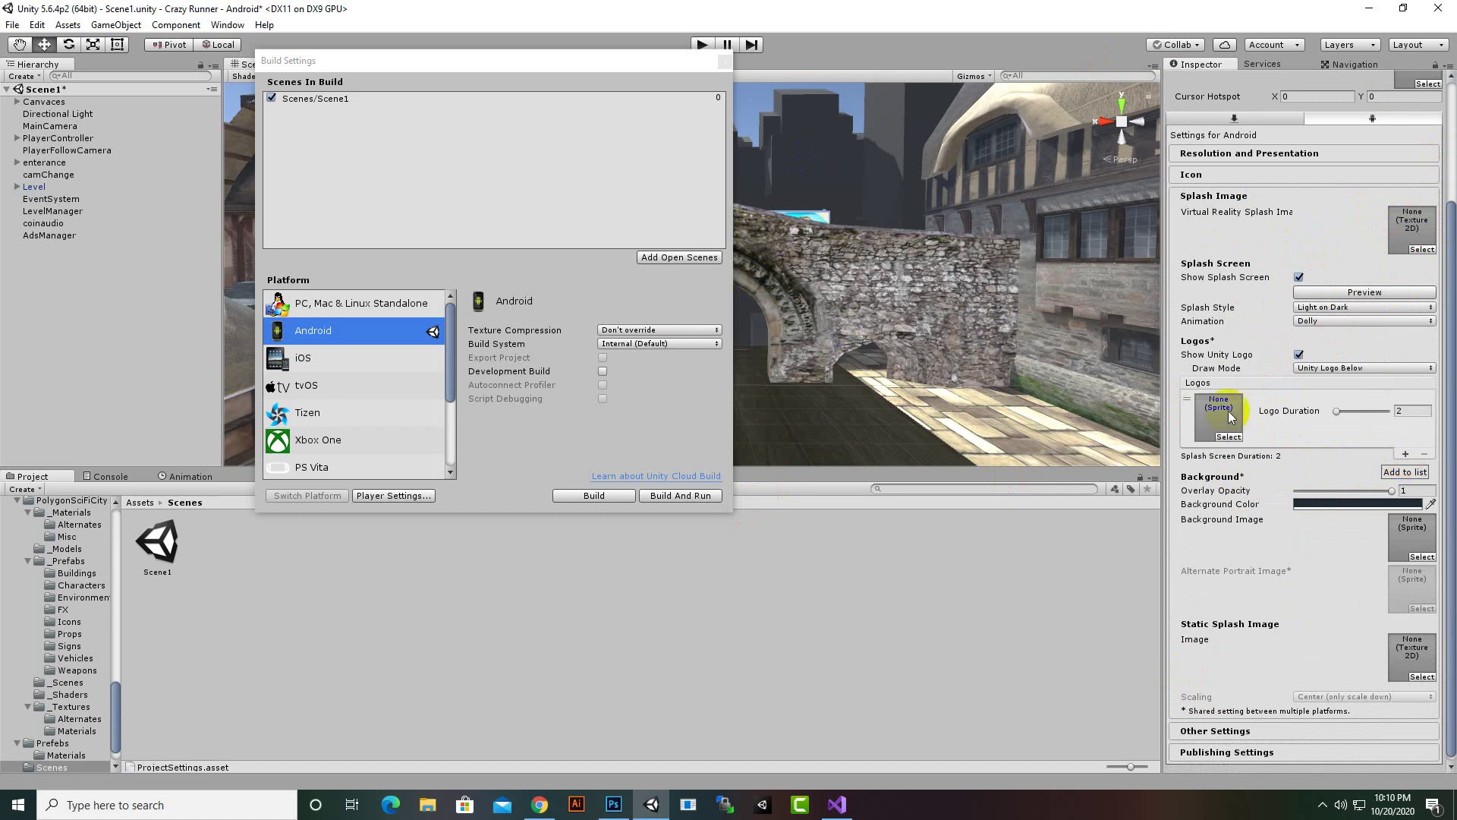
left_click(1226, 437)
scroll(912, 436, "down", 2)
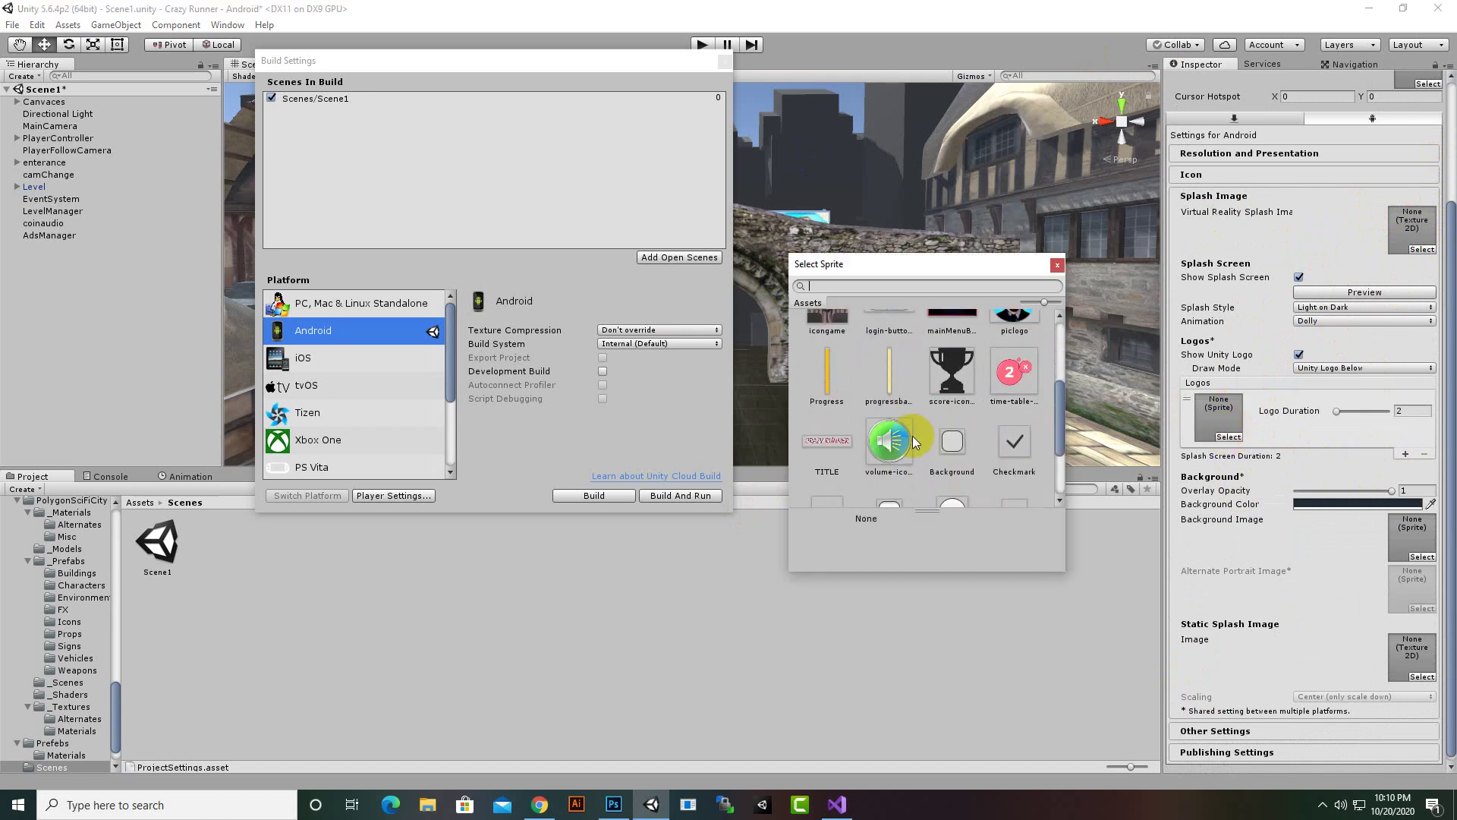
scroll(912, 436, "down", 3)
scroll(906, 408, "up", 1)
scroll(906, 430, "up", 4)
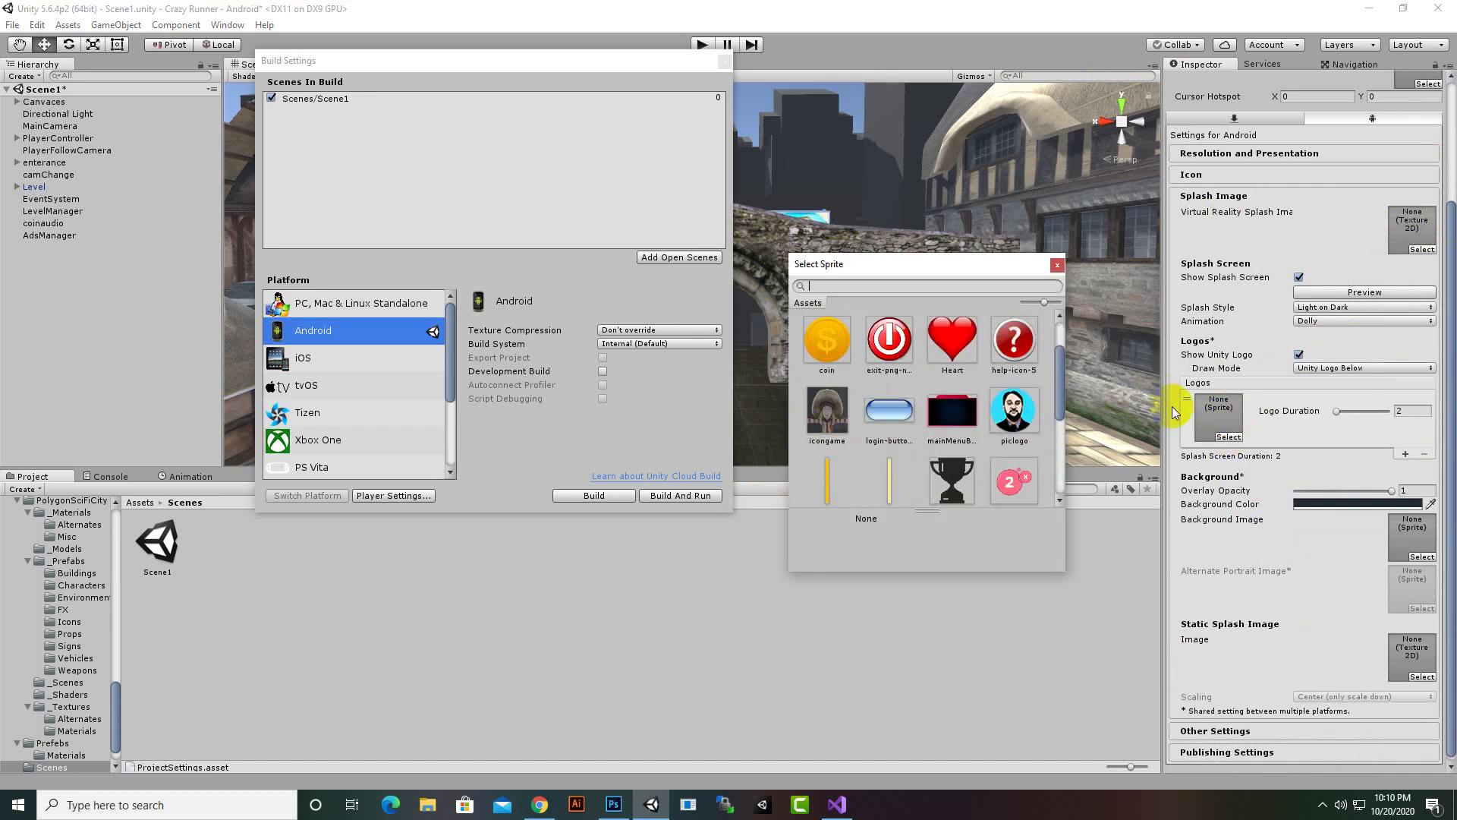
left_click(1056, 266)
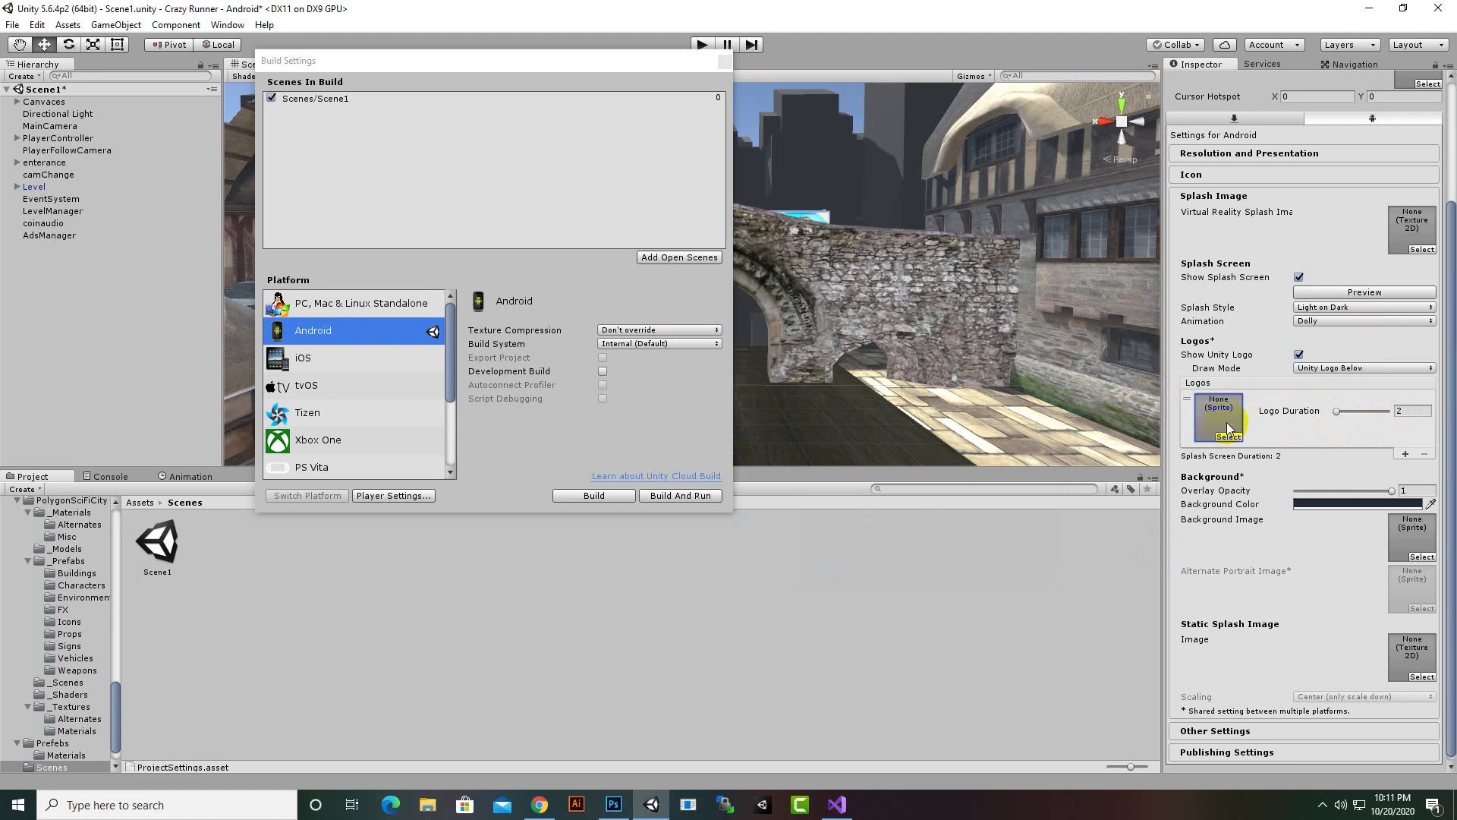
Step: Try All Sequential draw mode, revert to Unity Logo Below, and remove the empty logo entry
left_click(1335, 372)
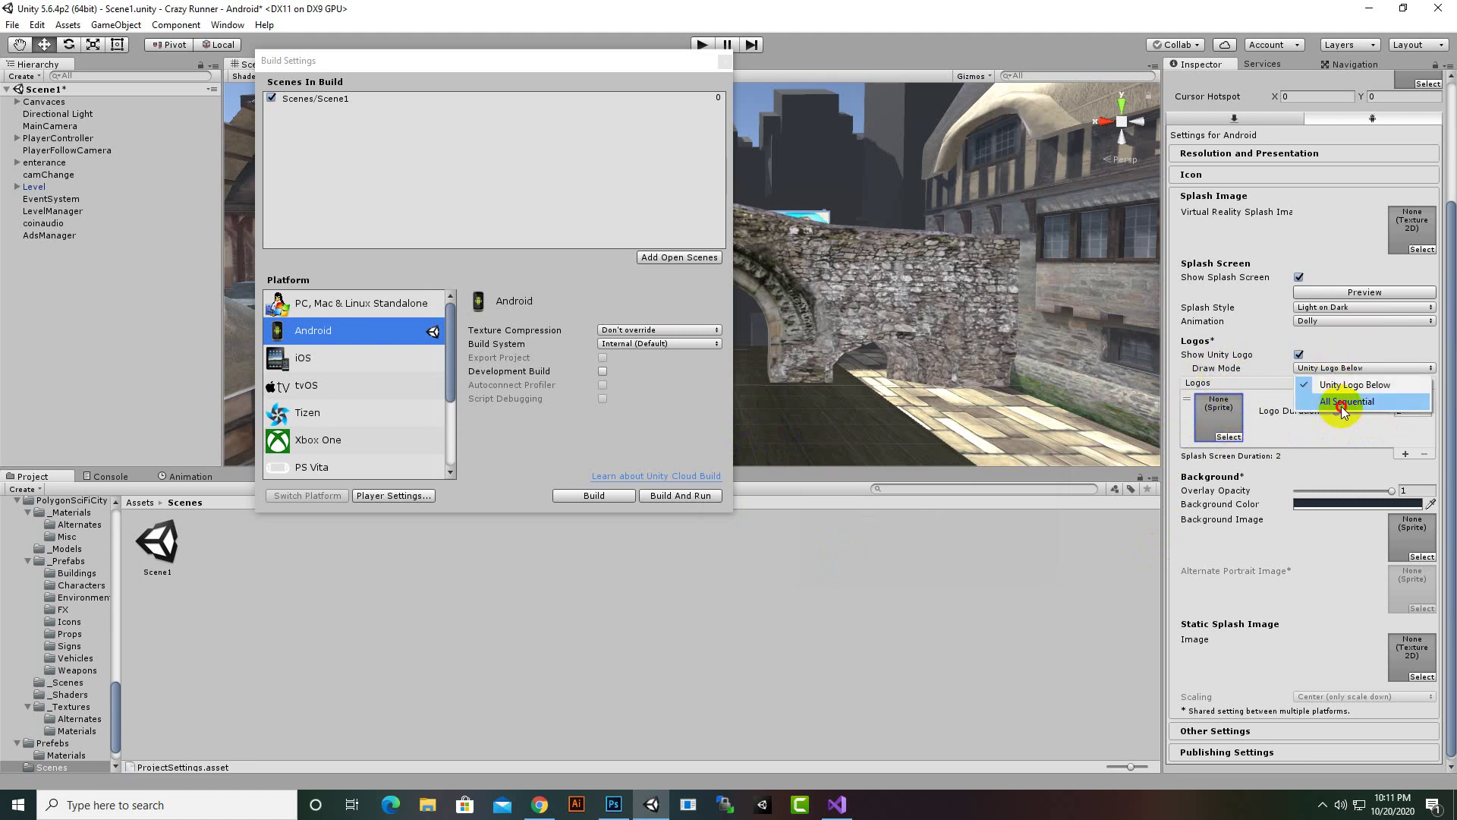
left_click(1341, 407)
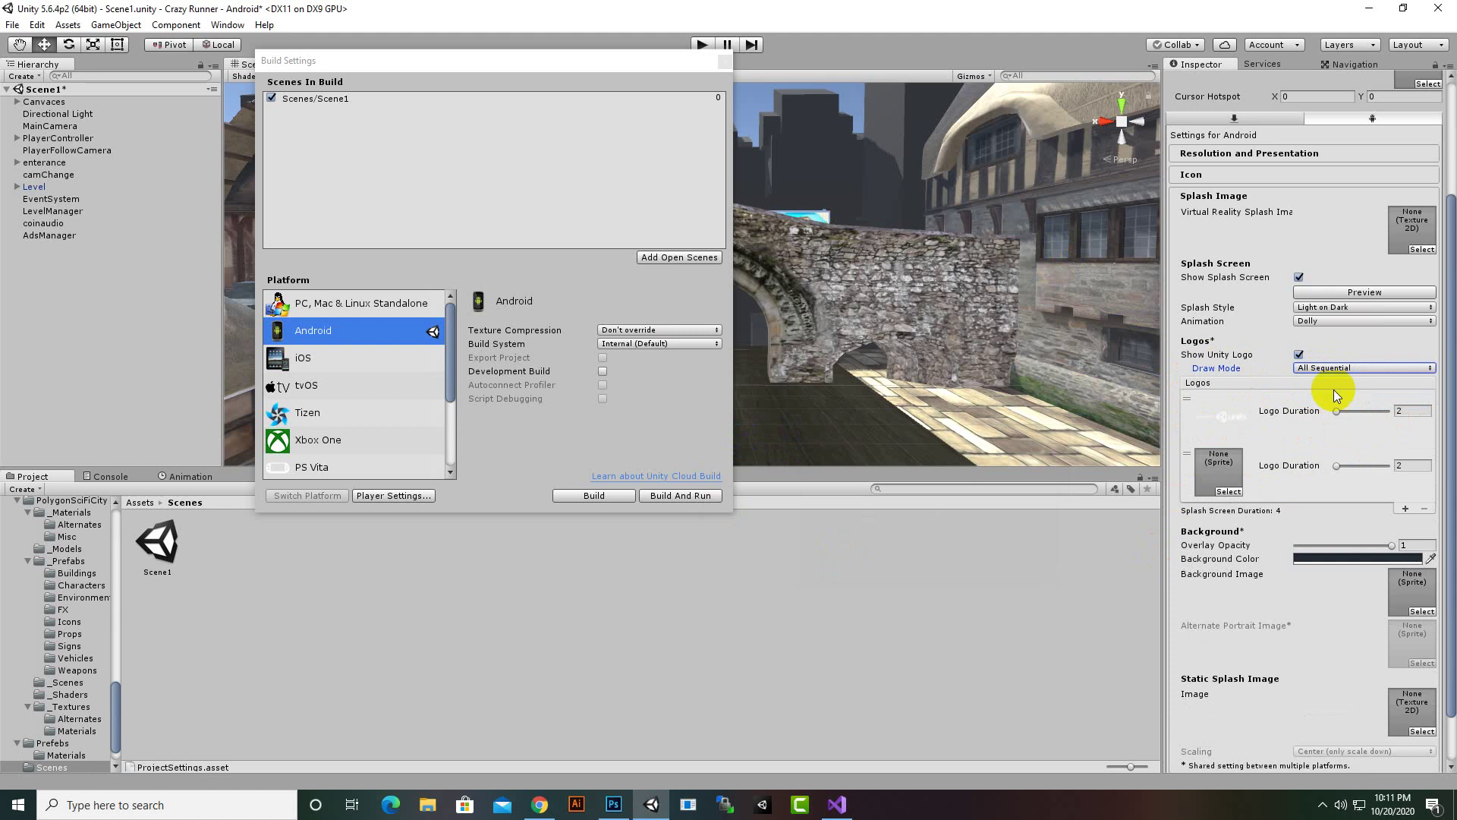
left_click(1336, 368)
left_click(1336, 385)
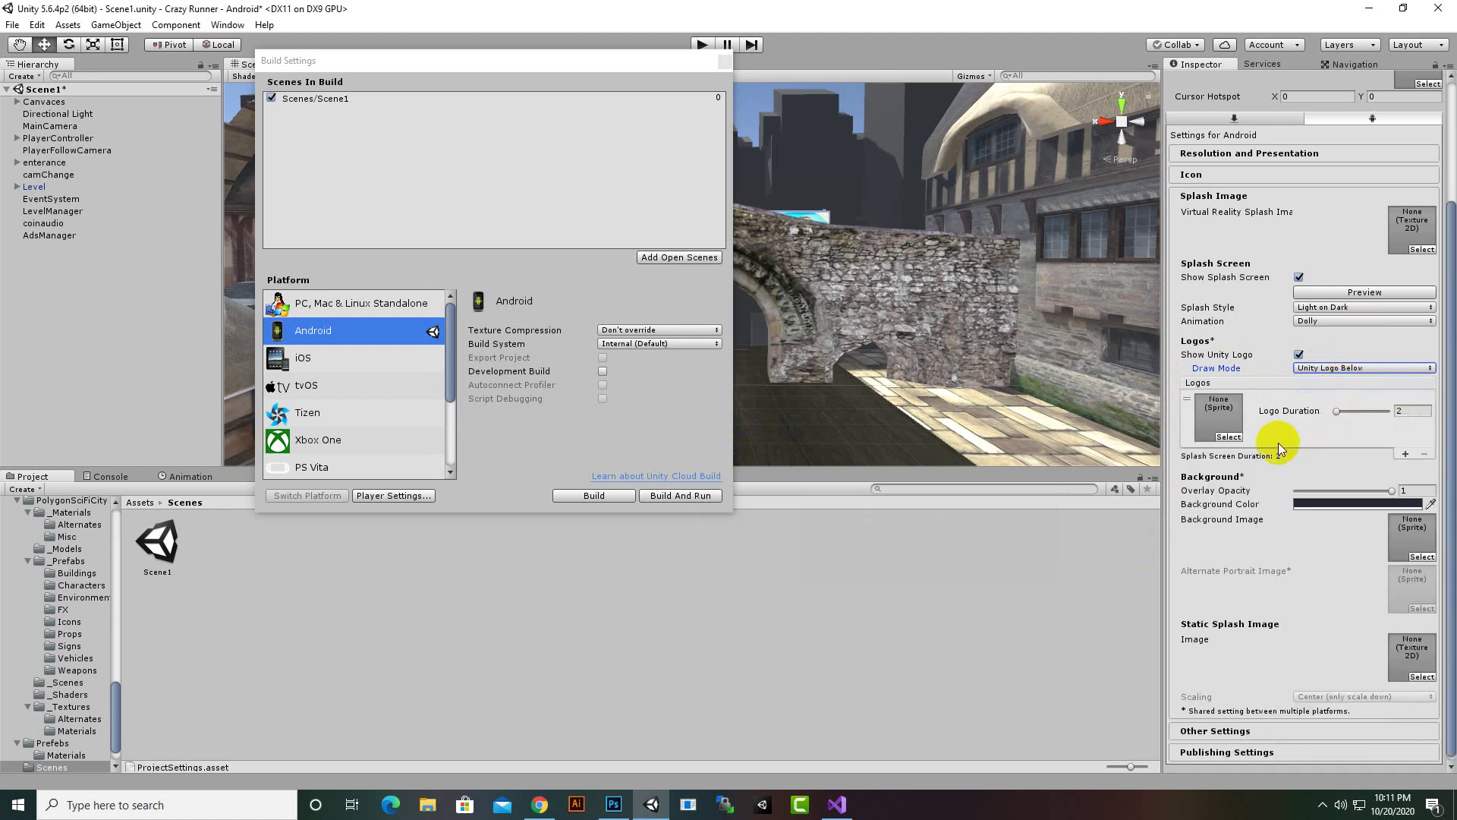
left_click(1188, 403)
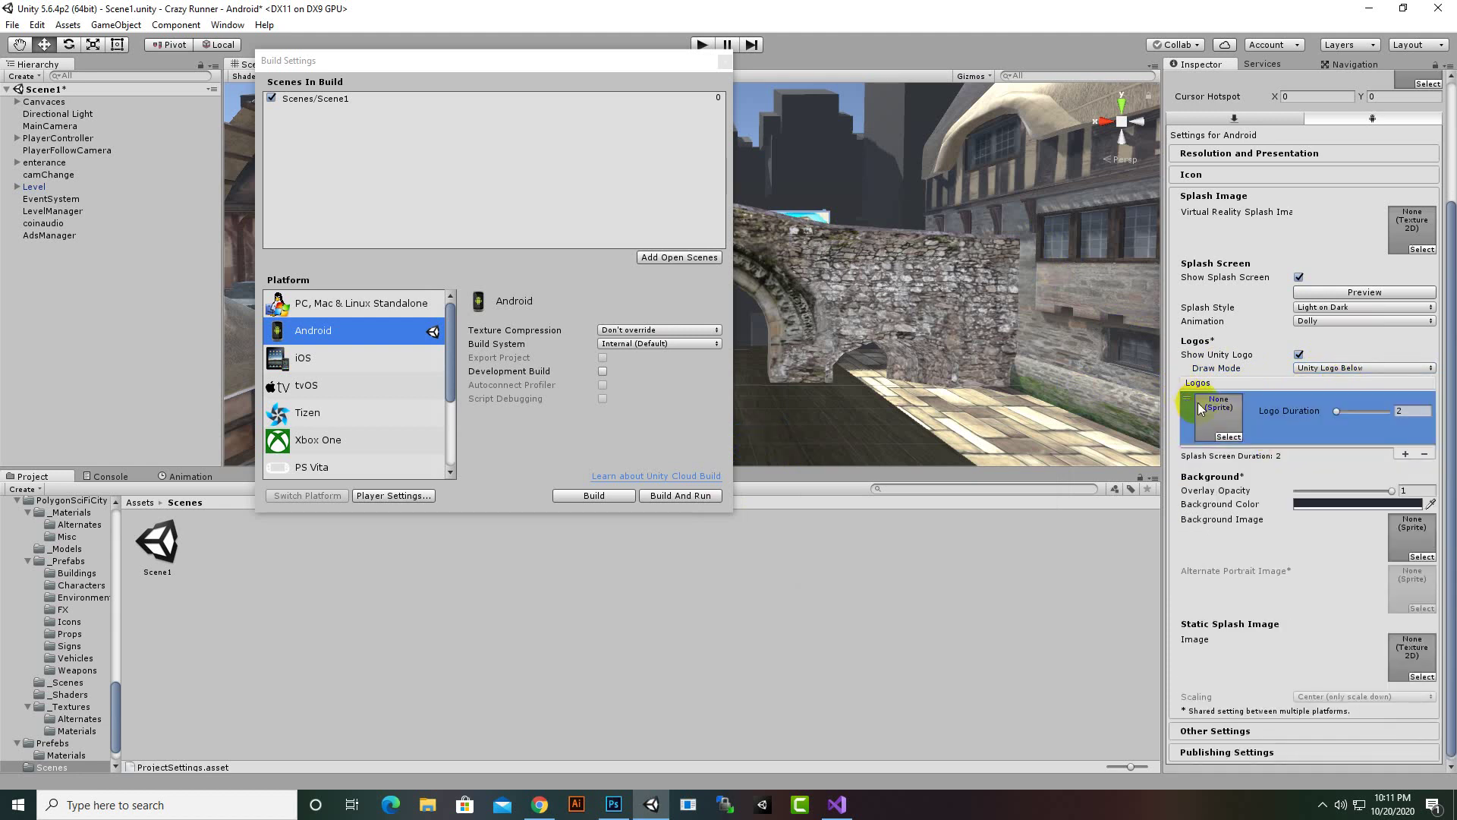
left_click(1425, 453)
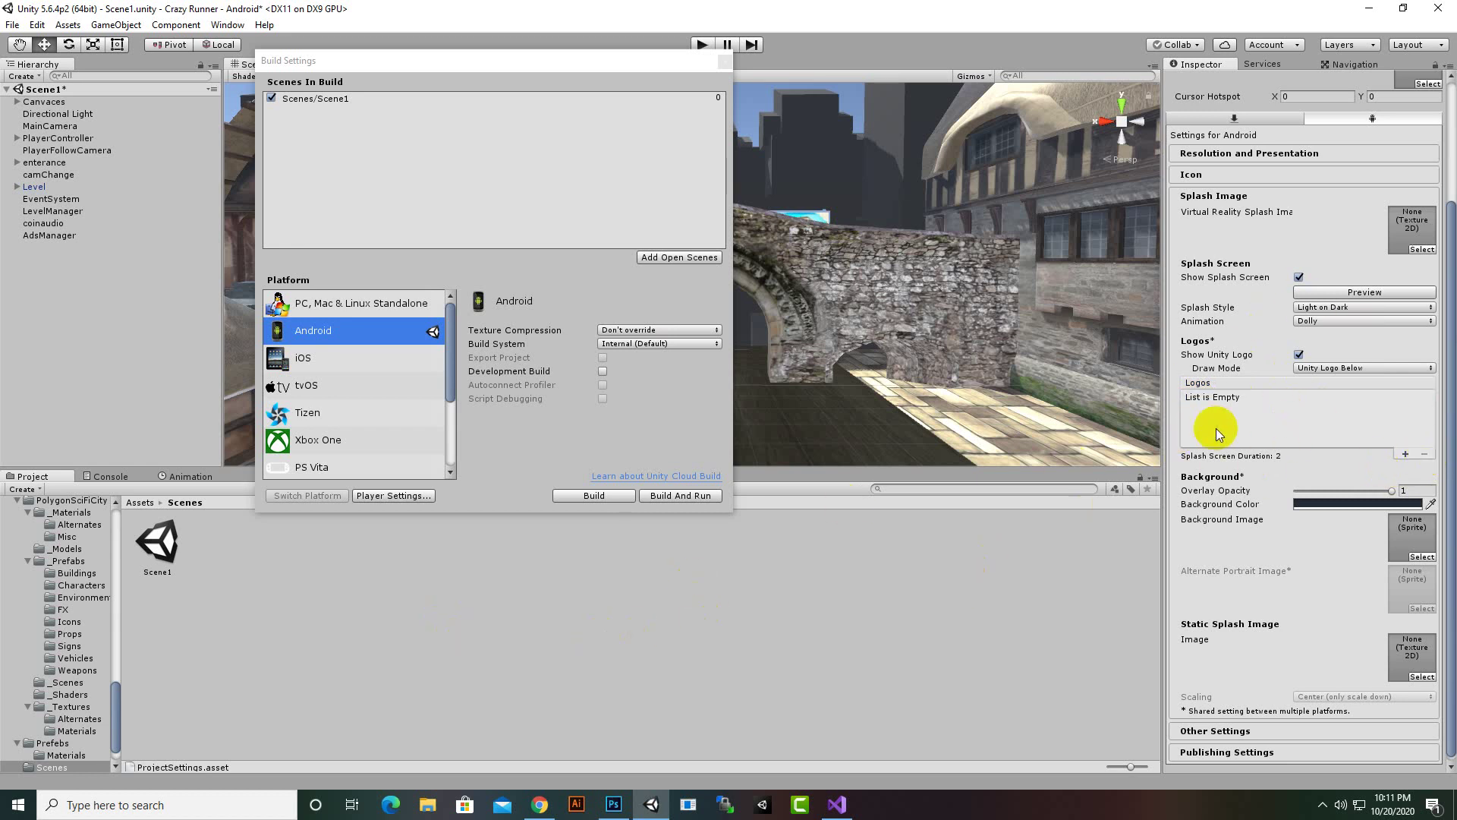
scroll(1181, 434, "down", 1)
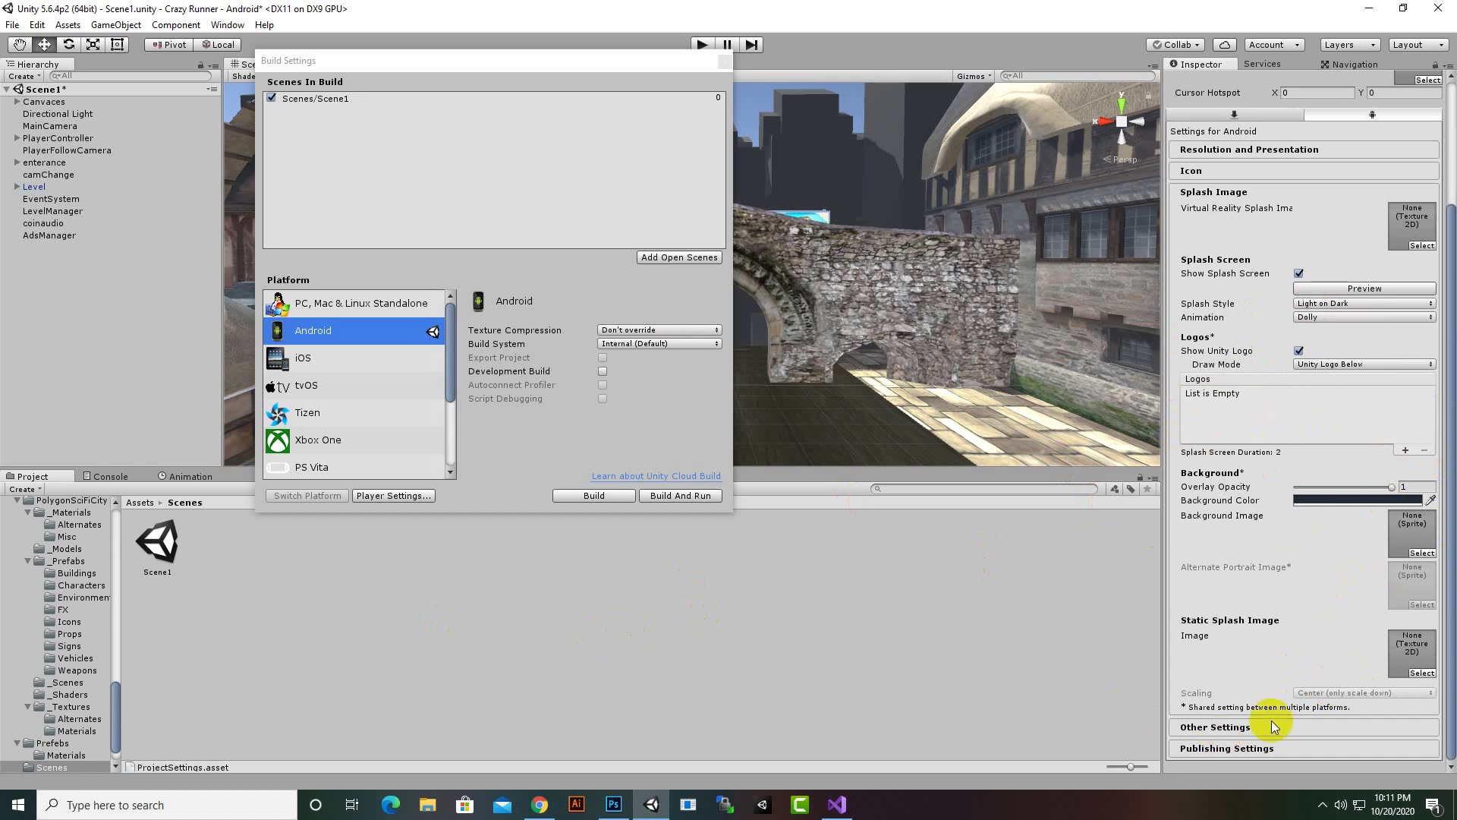
Step: In Other Settings, widen the inspector and edit the unitygamedeveloper and crazyrunner parts of the package name
left_click(1252, 727)
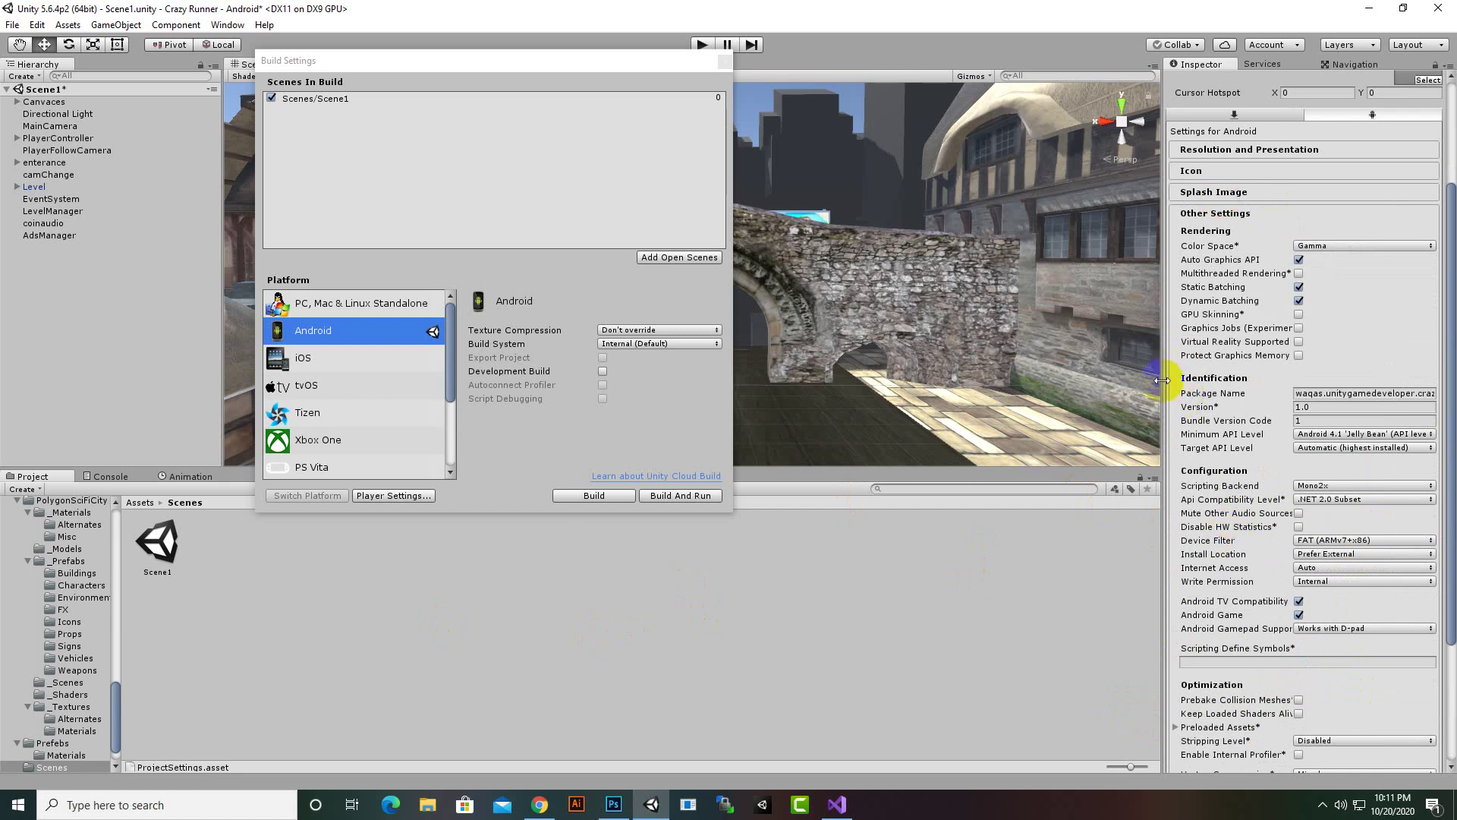
left_click_drag(1163, 379, 1133, 379)
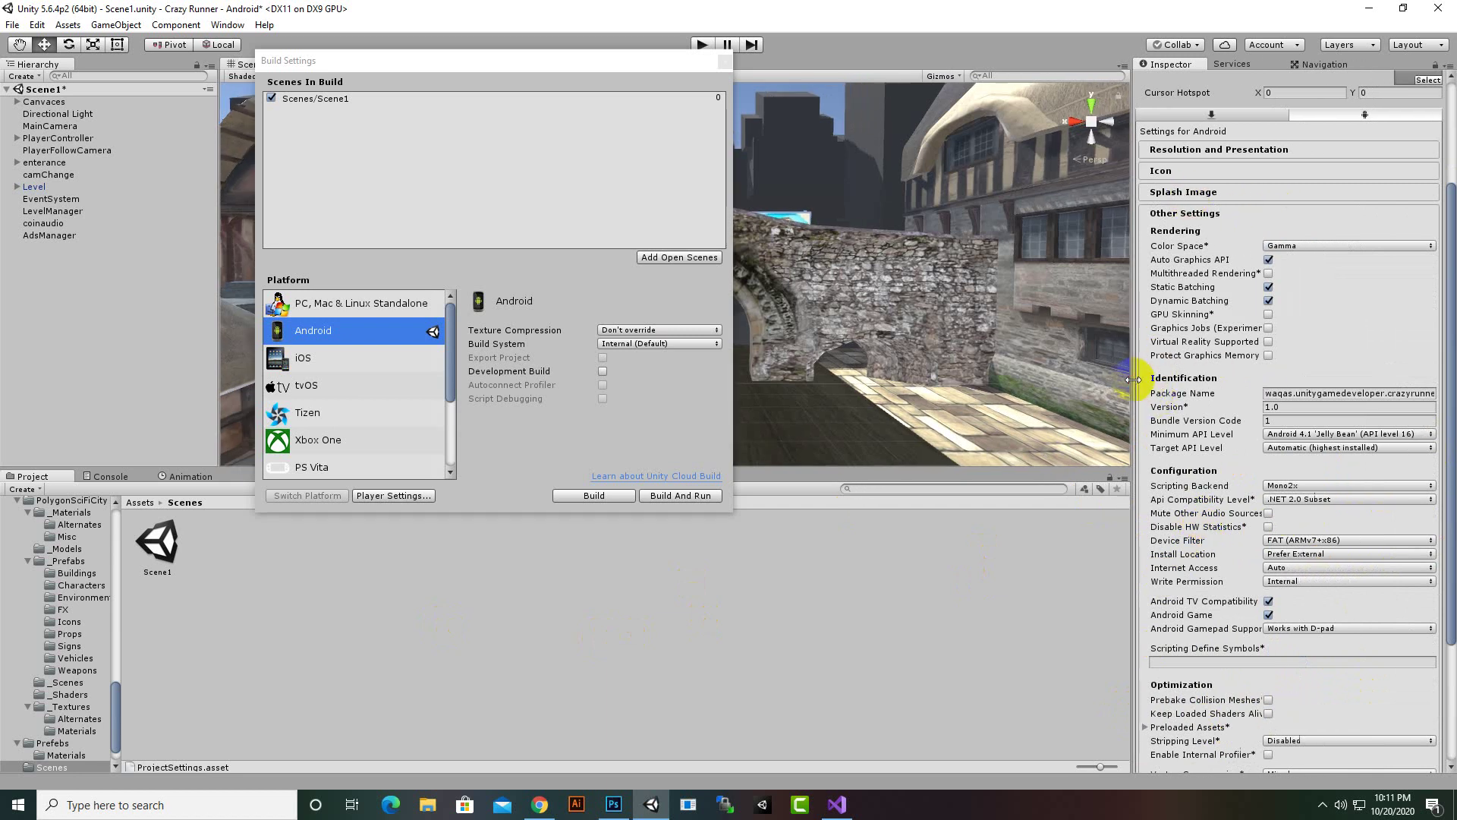
left_click(1275, 393)
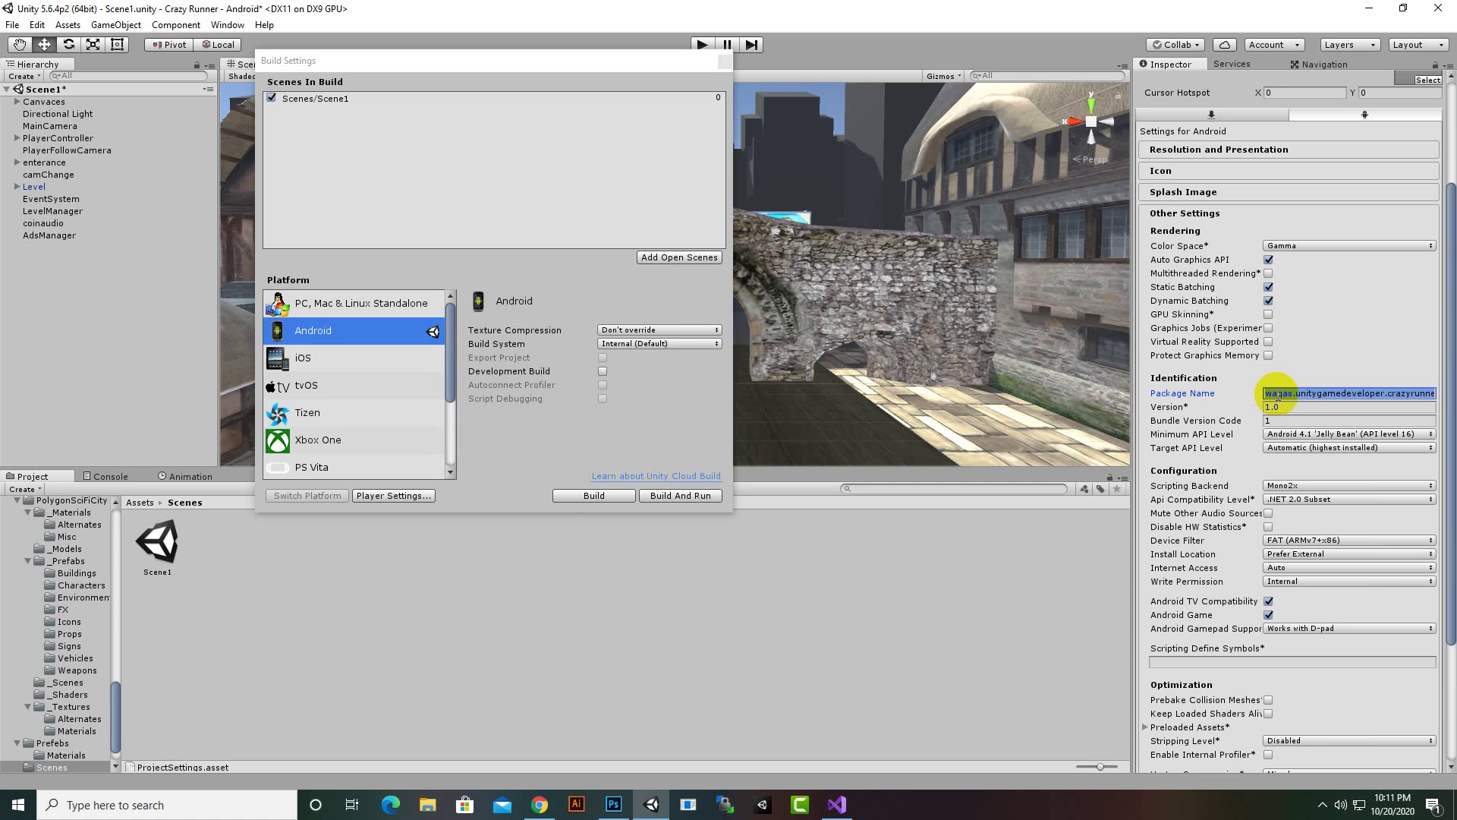
left_click(1293, 394)
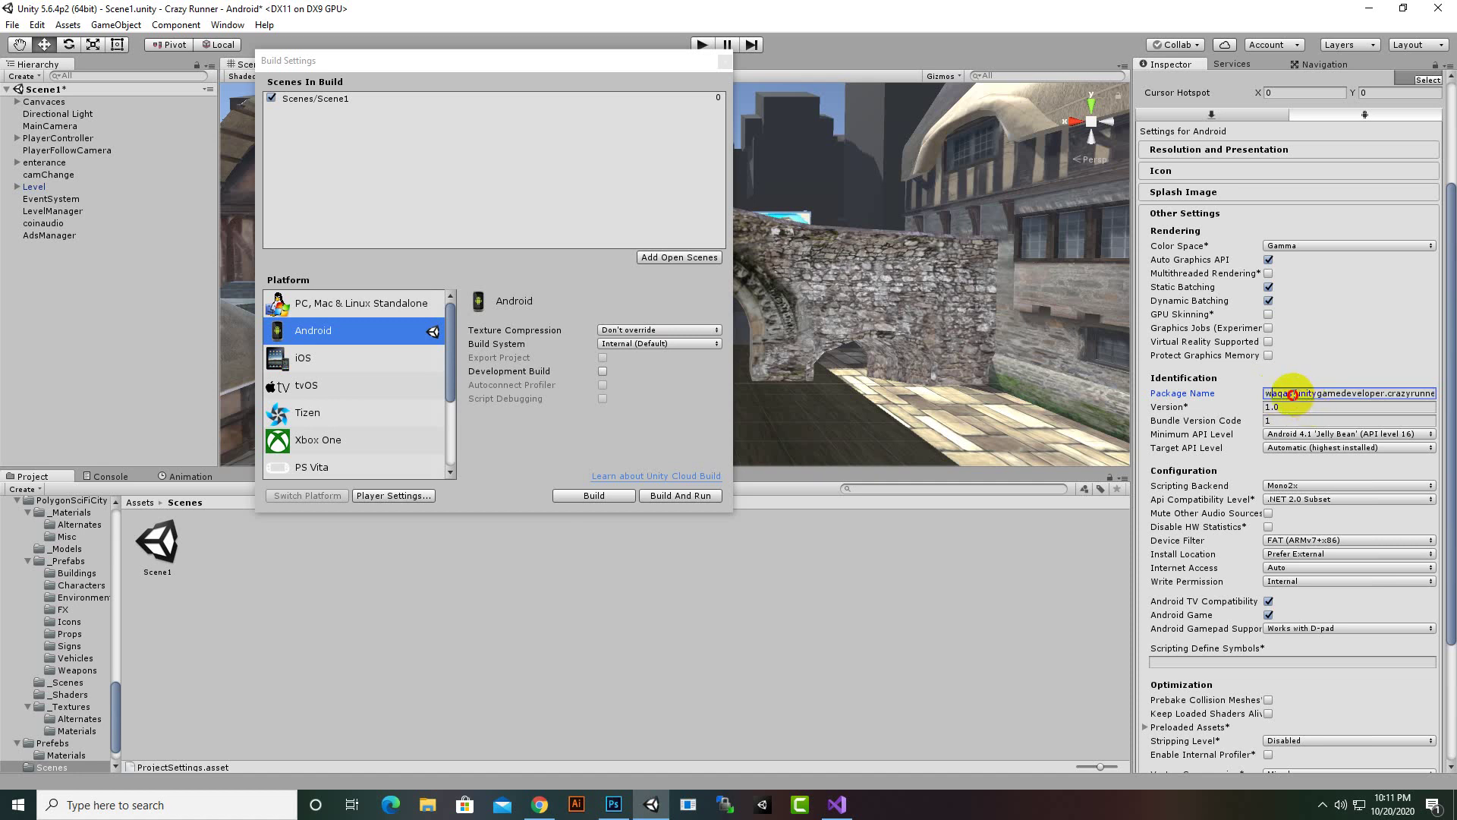
key("End")
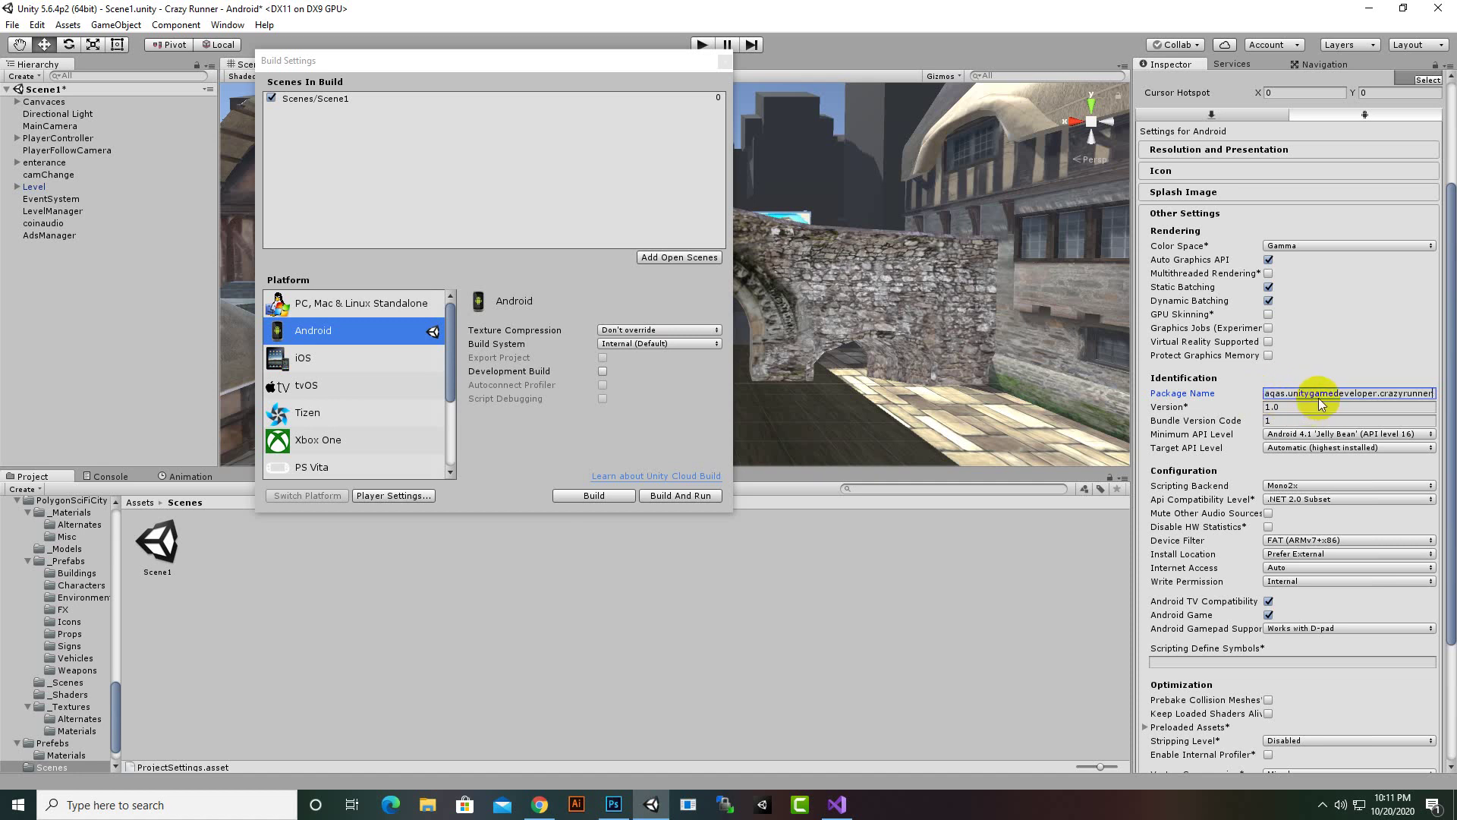
left_click(1290, 393)
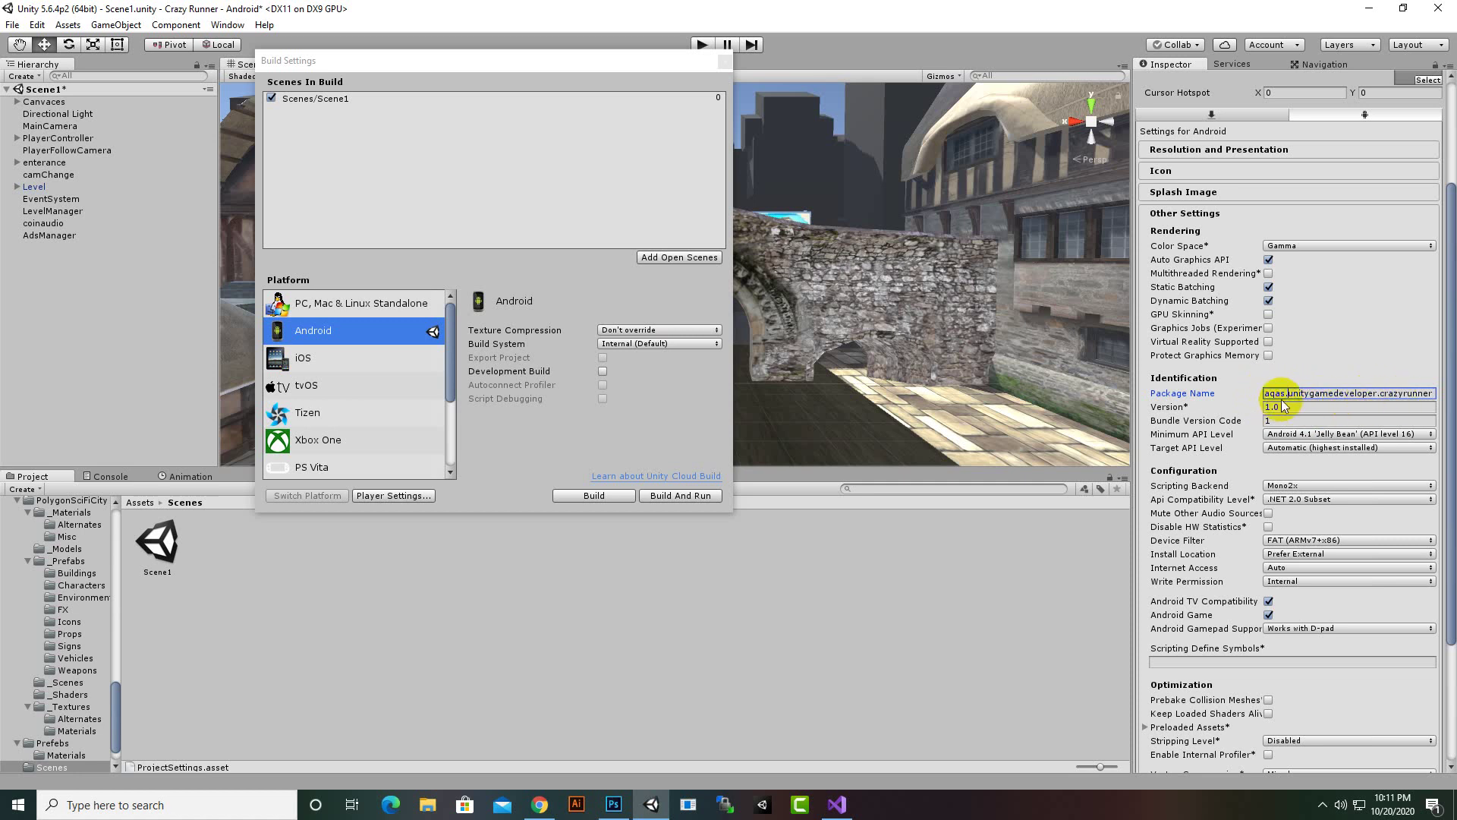
left_click_drag(1289, 394, 1379, 400)
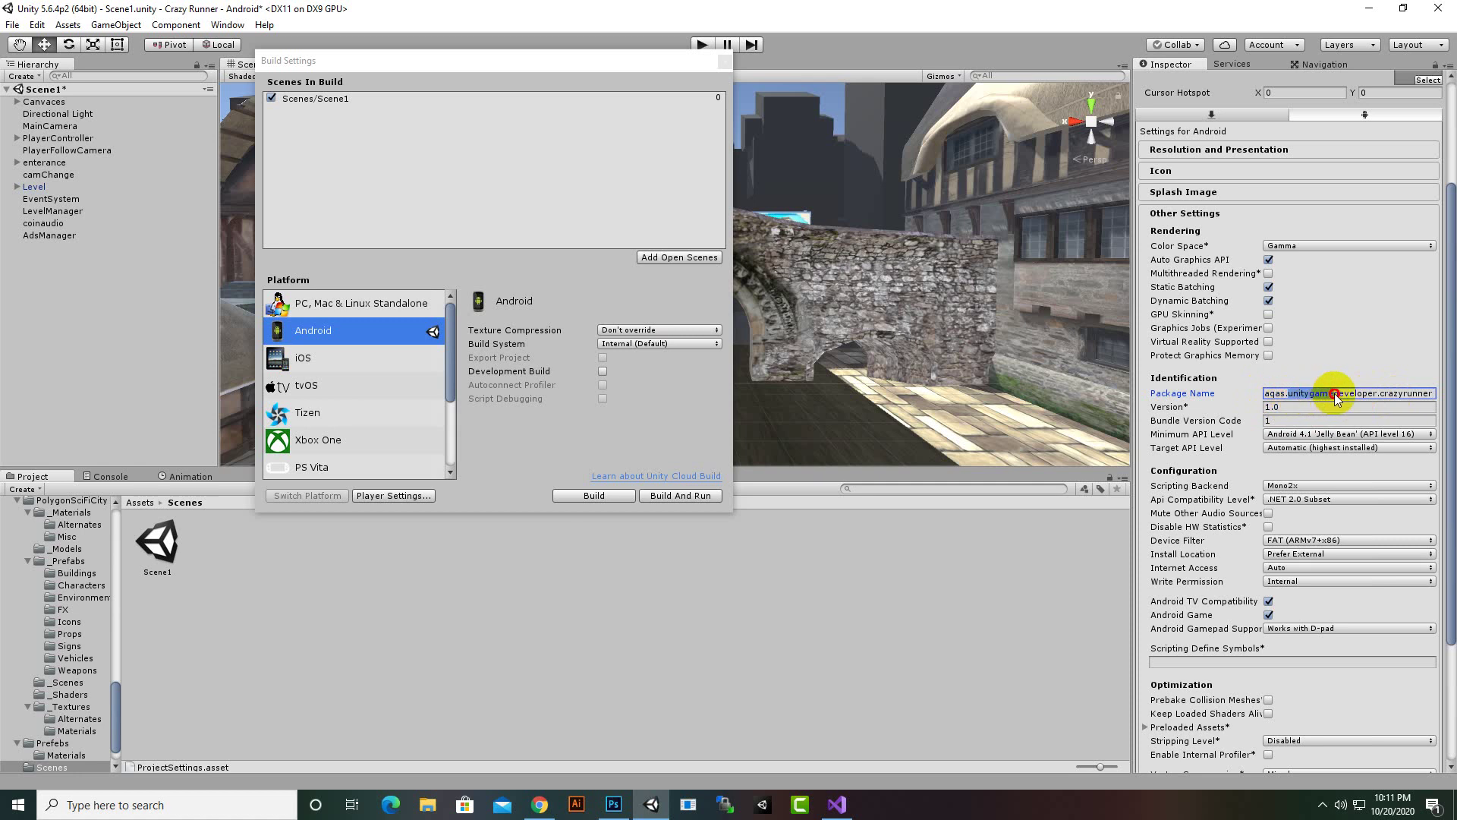
left_click(1382, 397)
left_click_drag(1383, 398, 1447, 395)
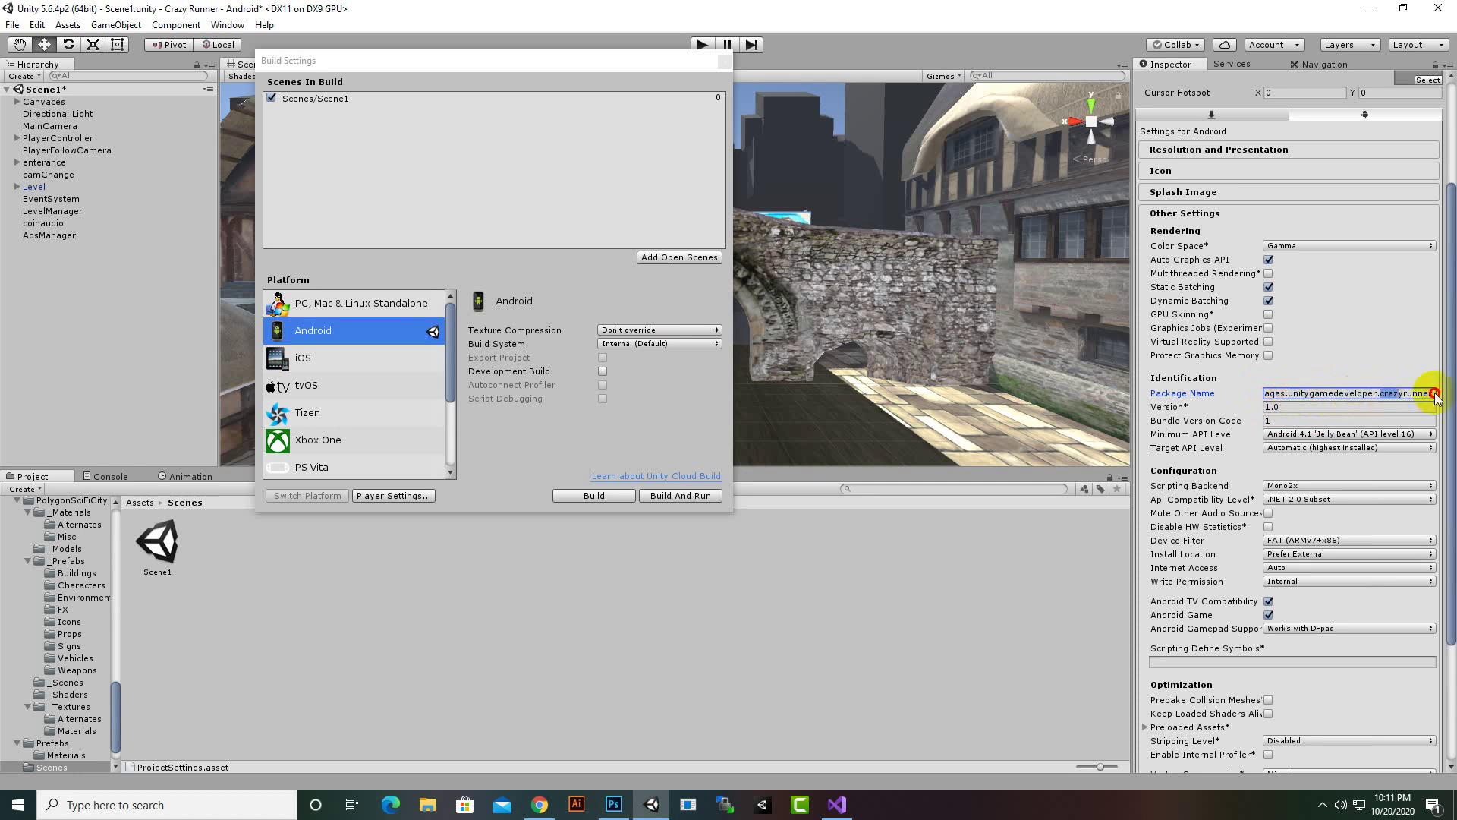
left_click(1381, 395)
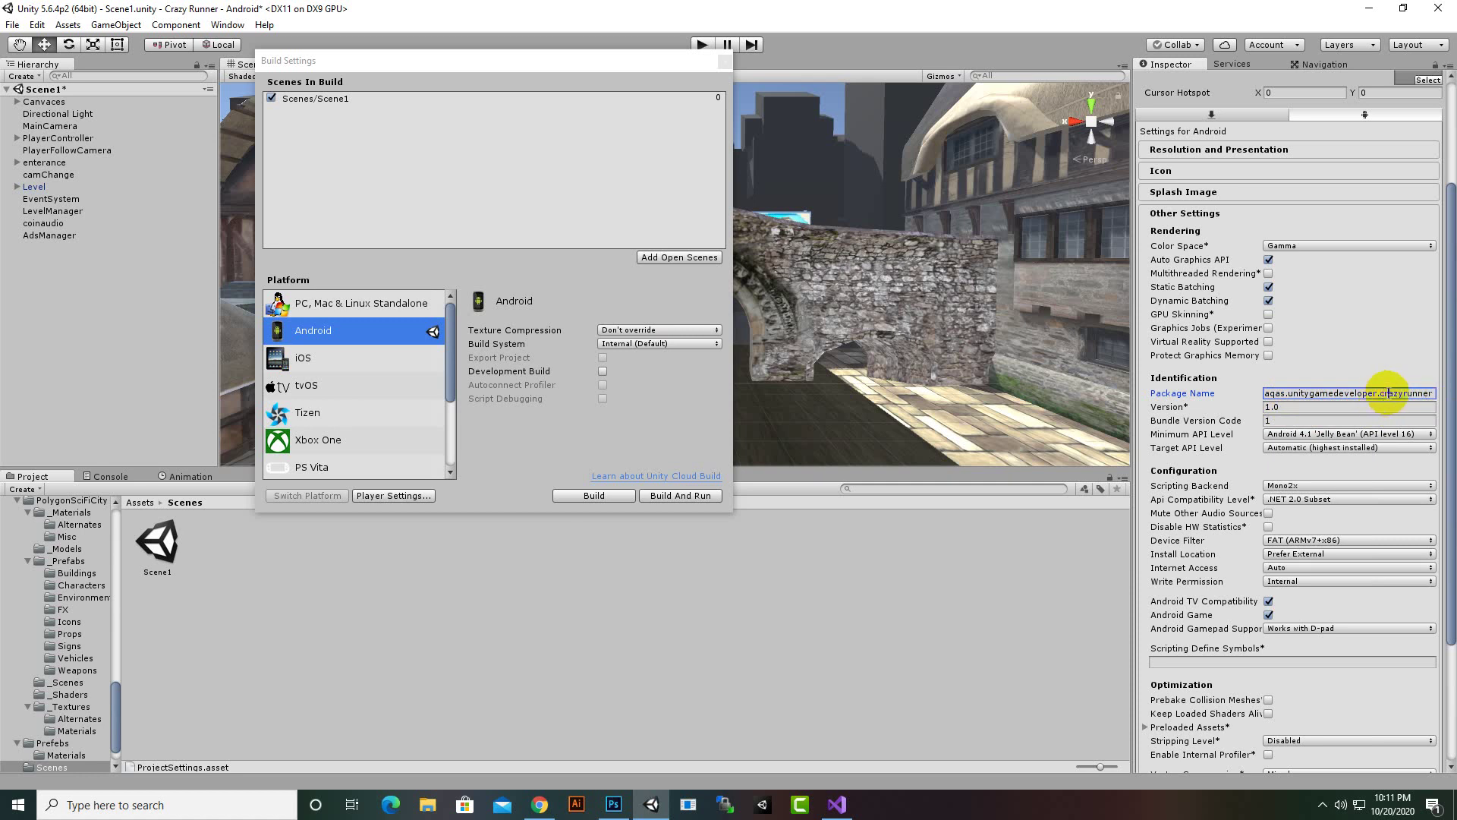
Step: Change Version to 1.1, keeping Bundle Version Code 1 and minimum API Android 4.1
left_click(1274, 406)
type("1.1")
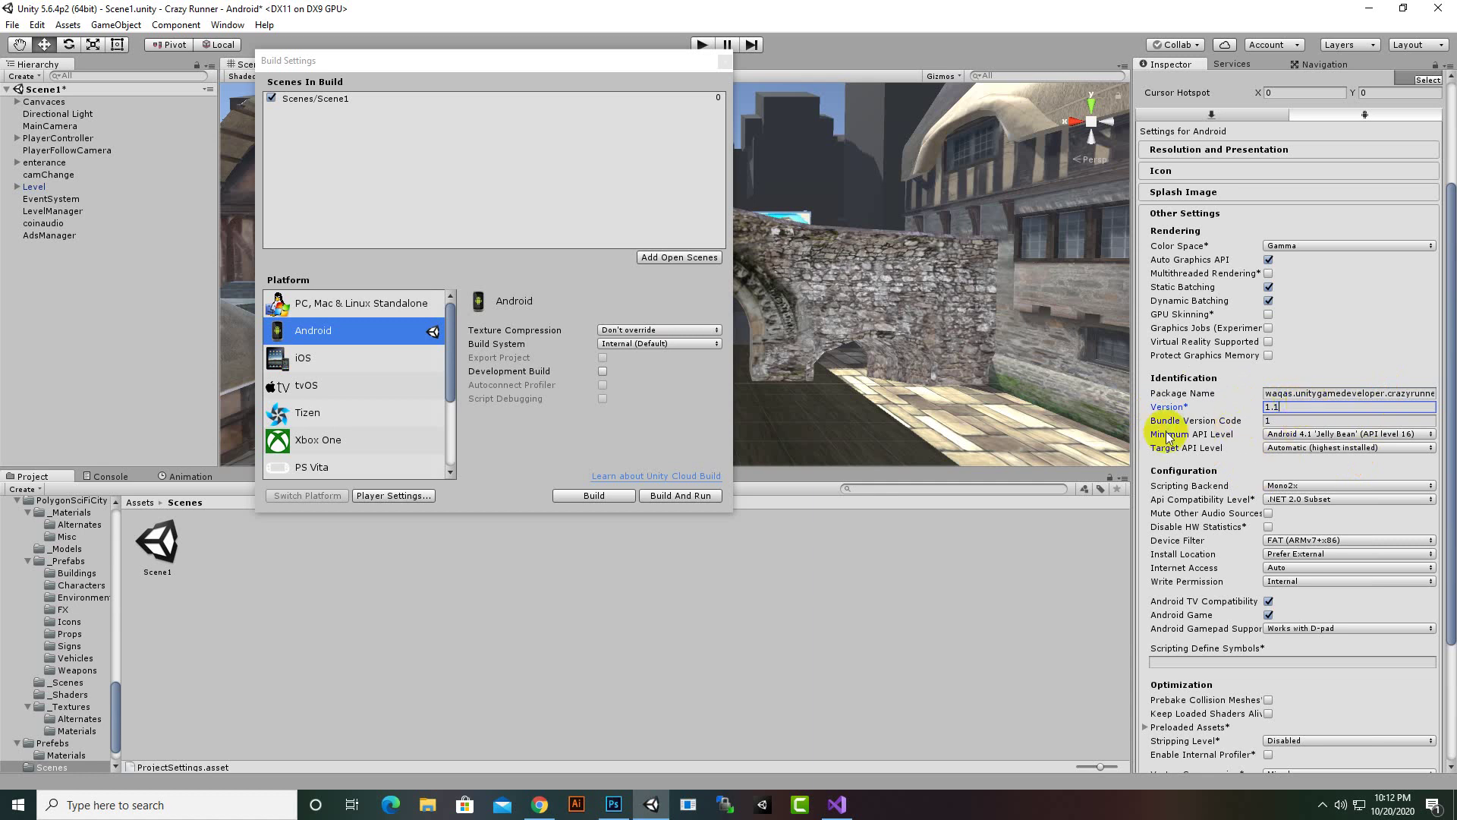
left_click(1355, 420)
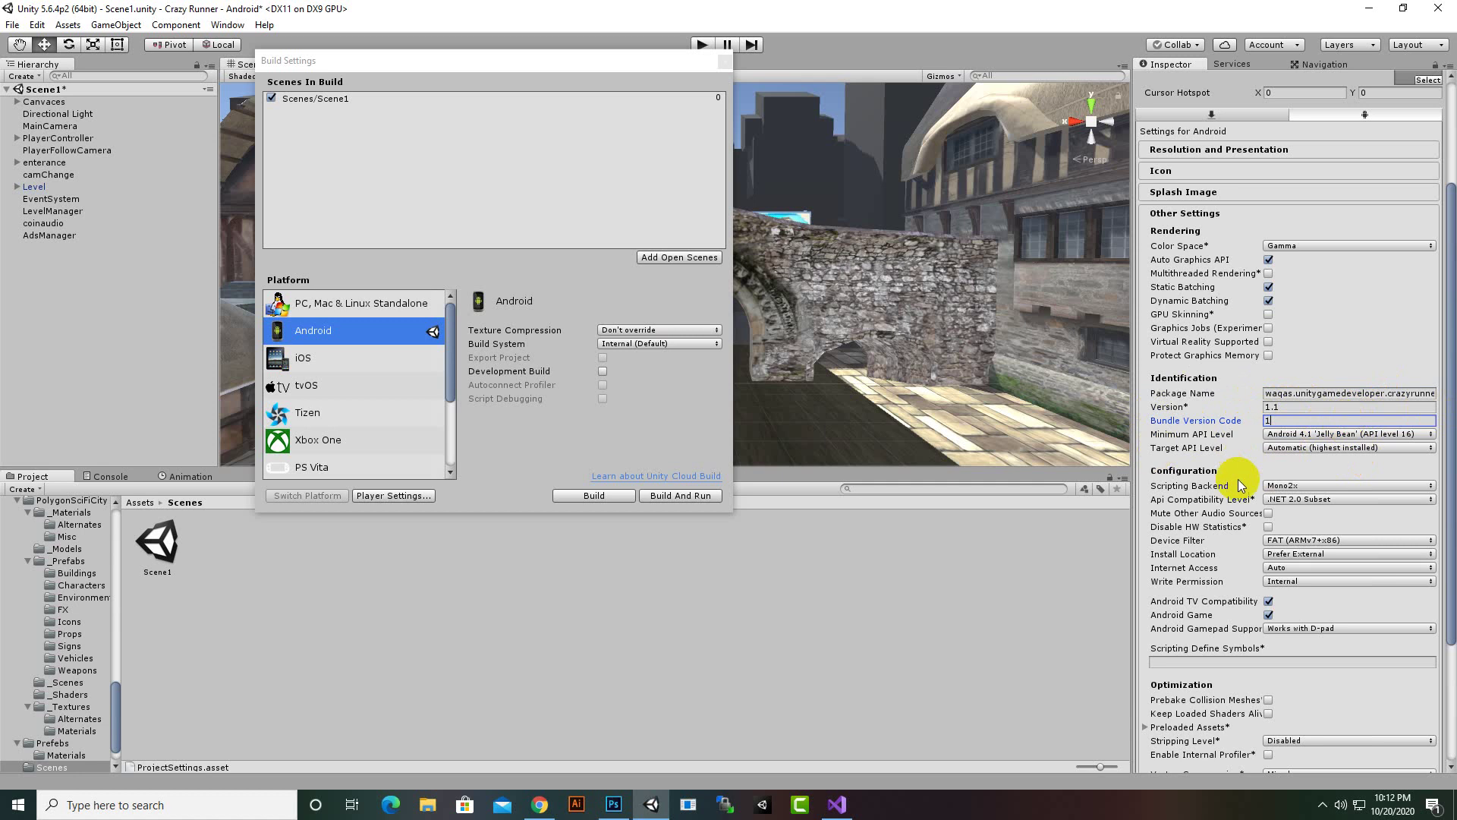
left_click(1352, 434)
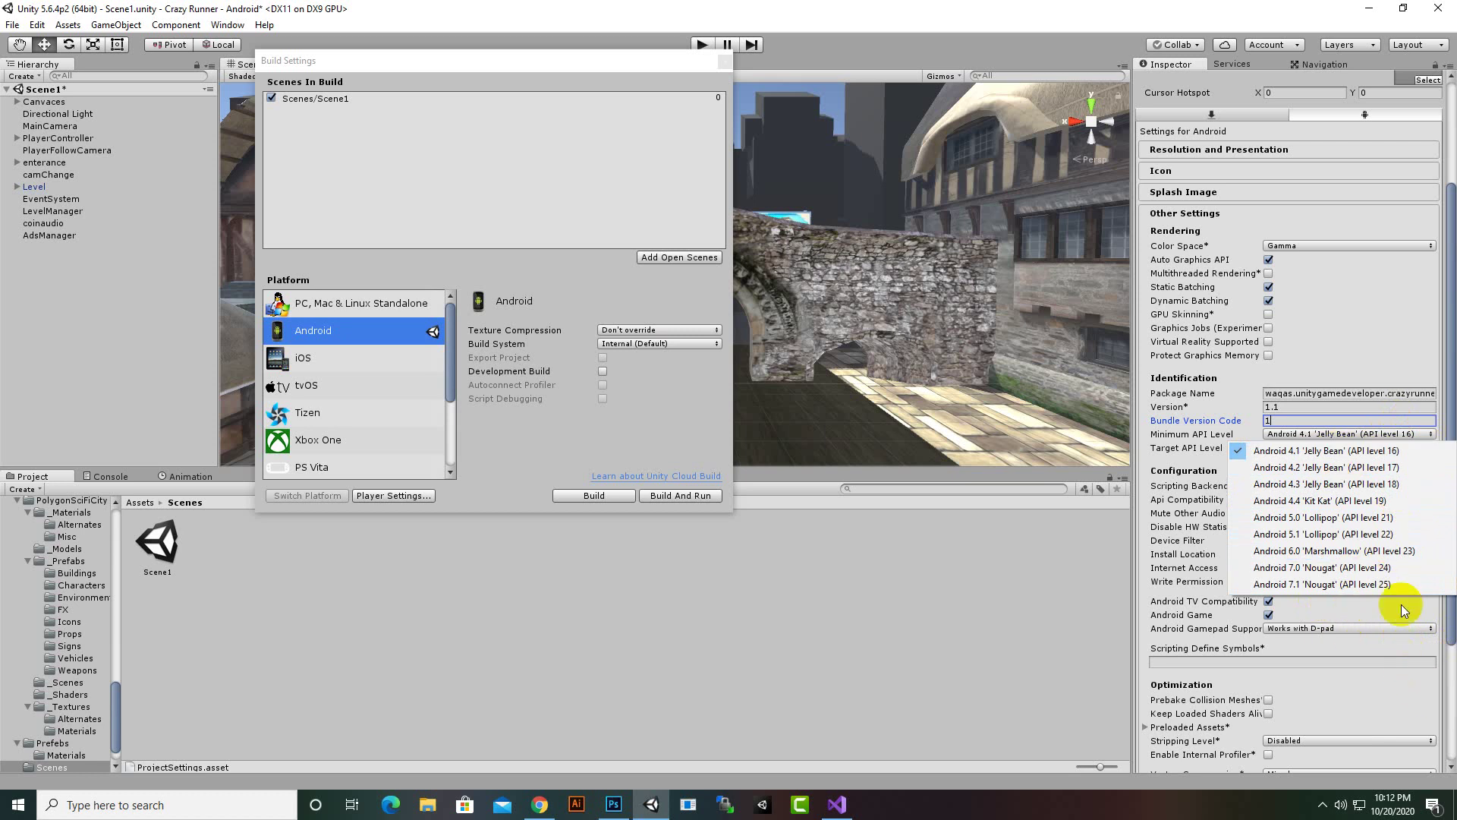
left_click(1452, 630)
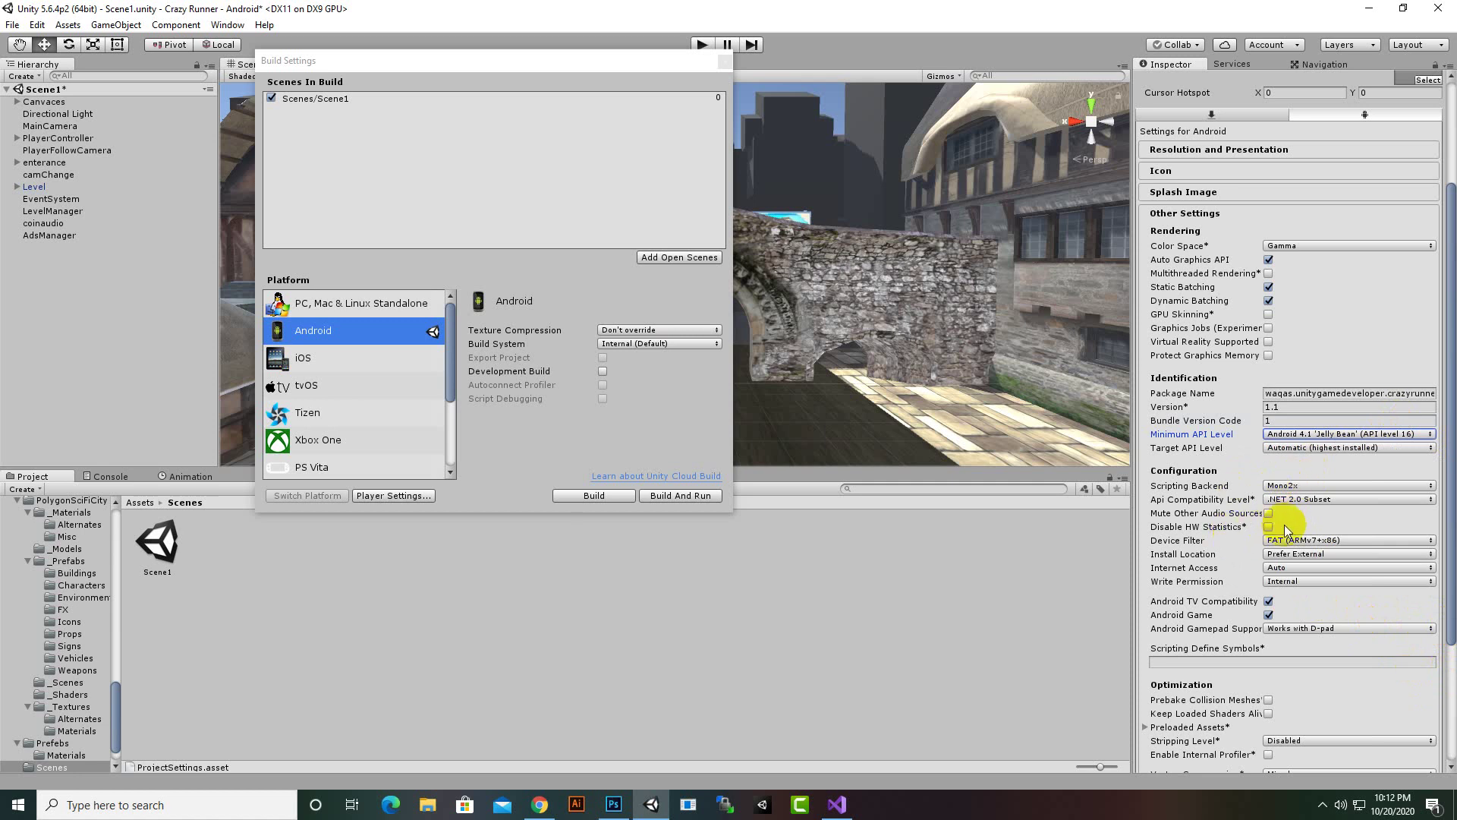
scroll(1204, 673, "down", 5)
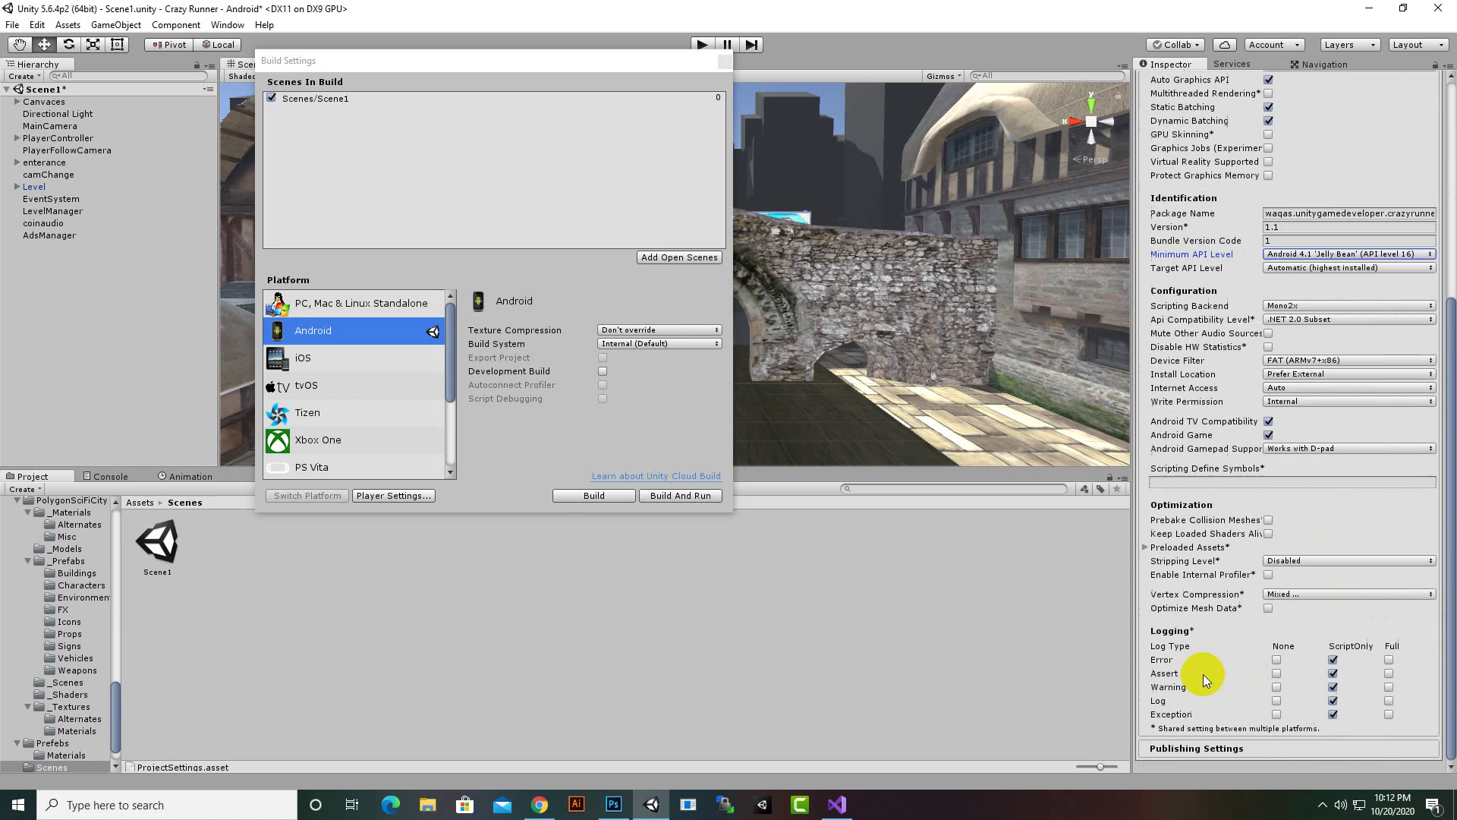
Step: In Publishing Settings, create a new keystore and save it as newkey in Crazy Runner
left_click(1200, 749)
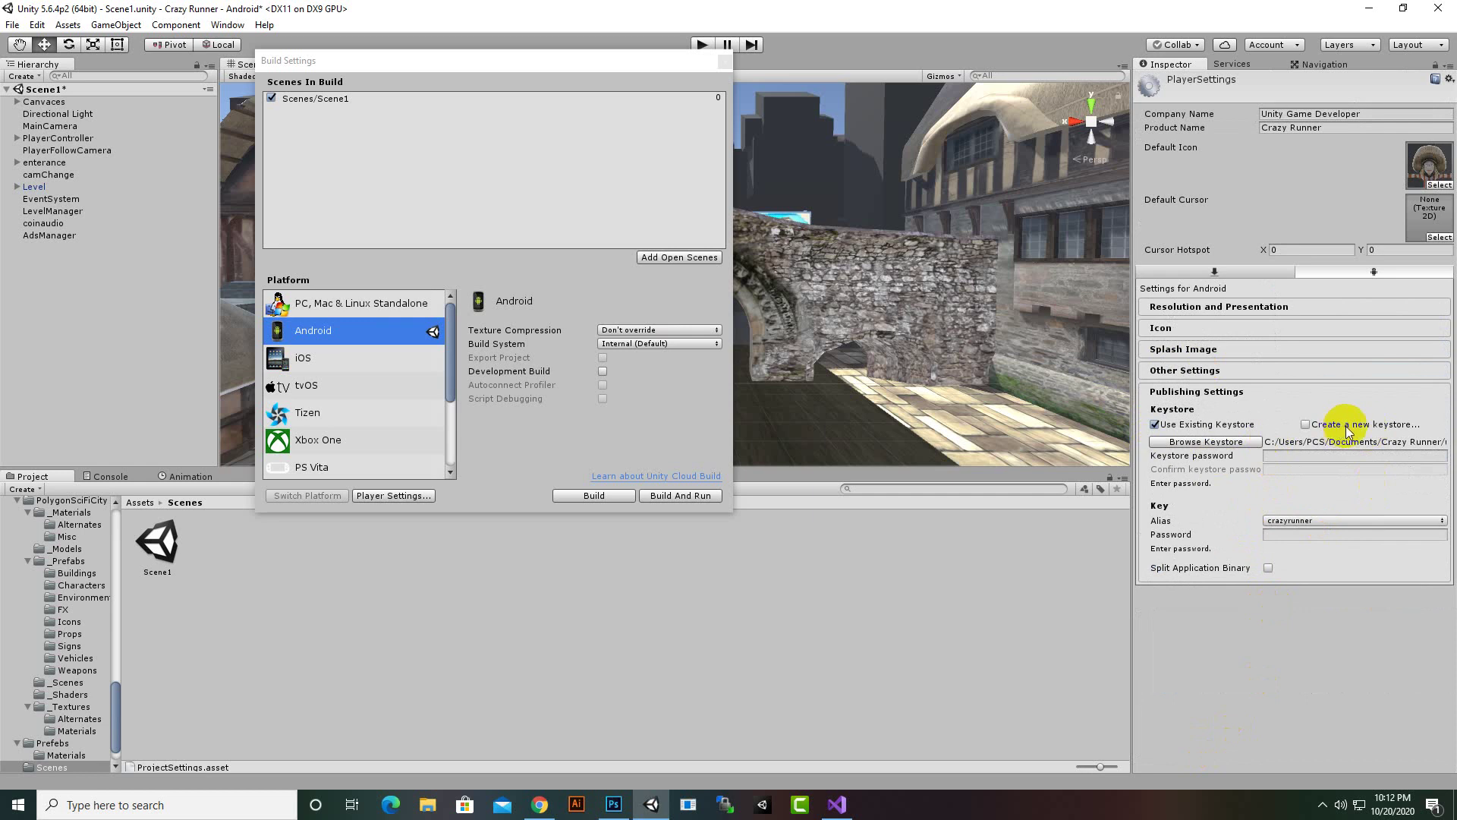
left_click(1306, 425)
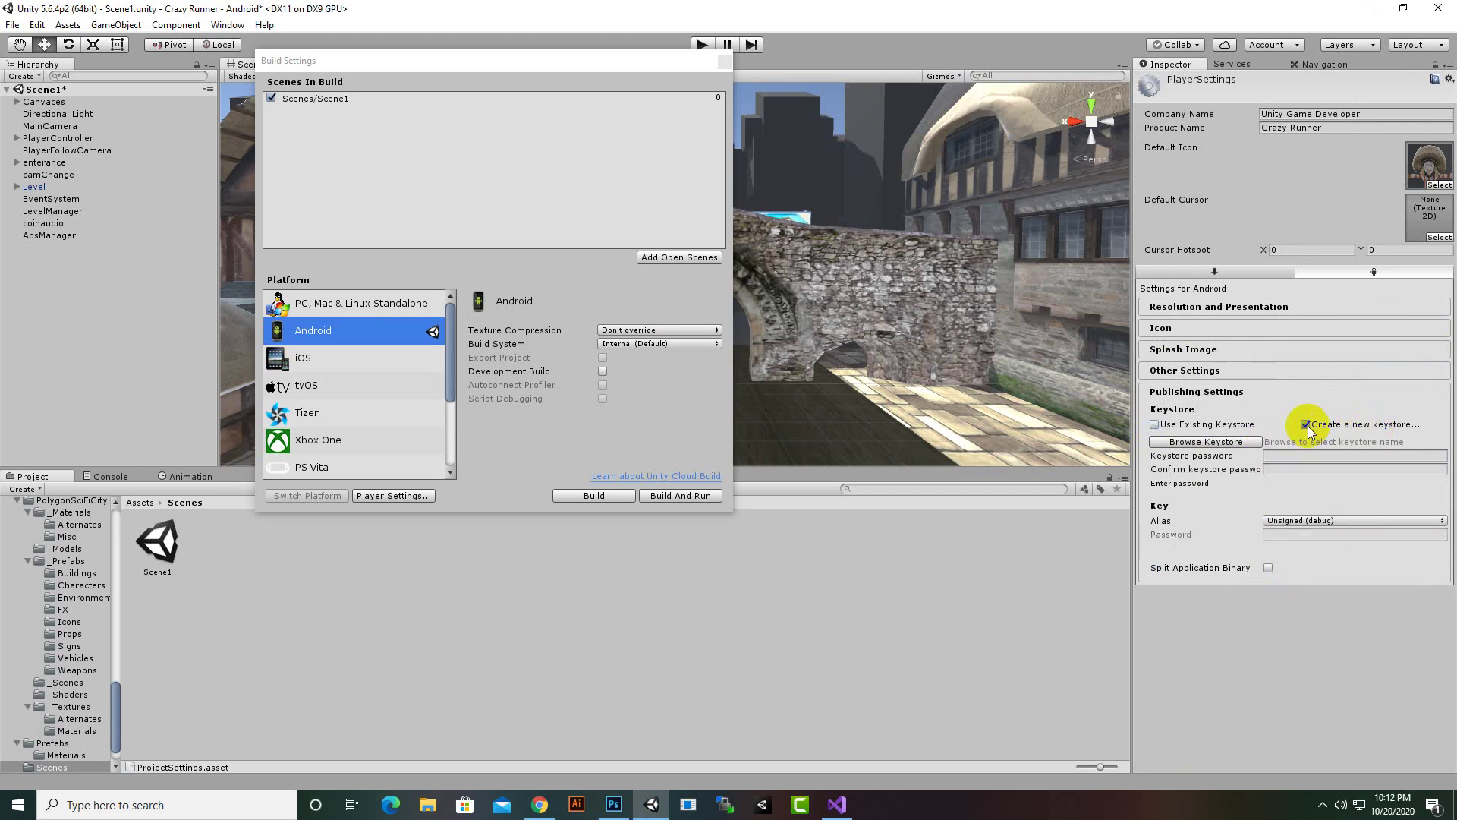
left_click(1252, 444)
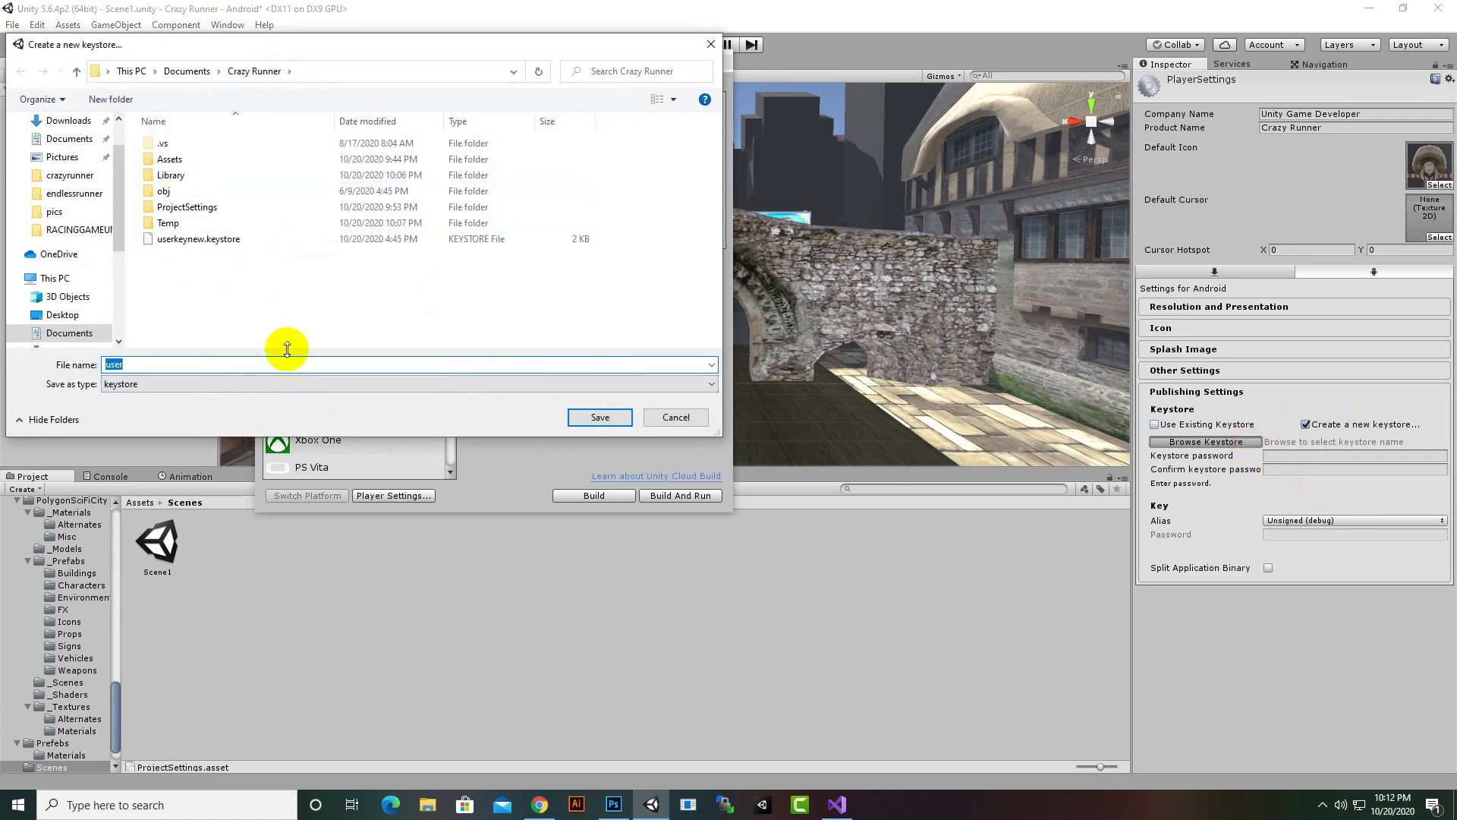
type("n")
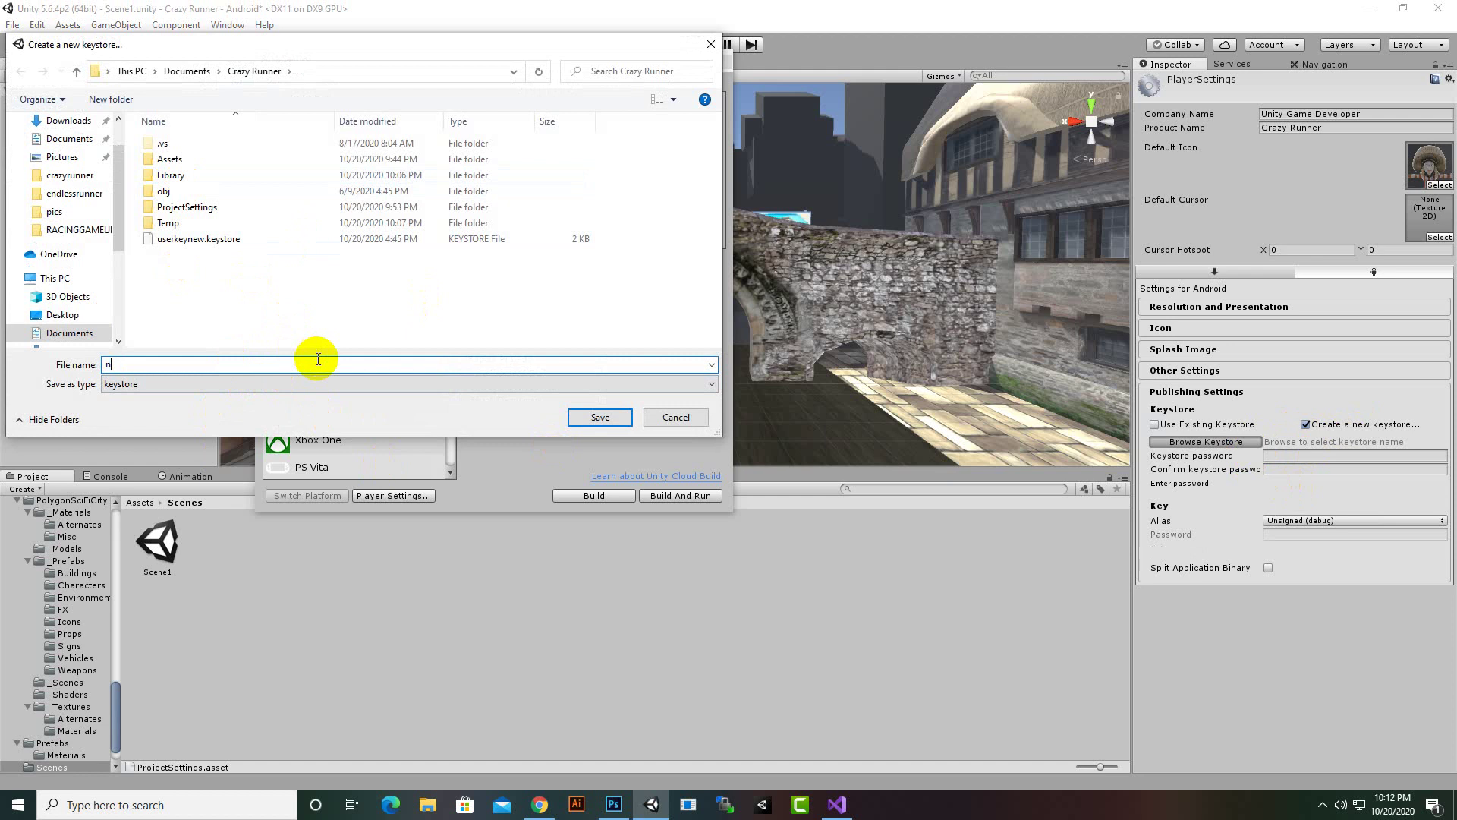
type("ewk")
type("ey")
key("Return")
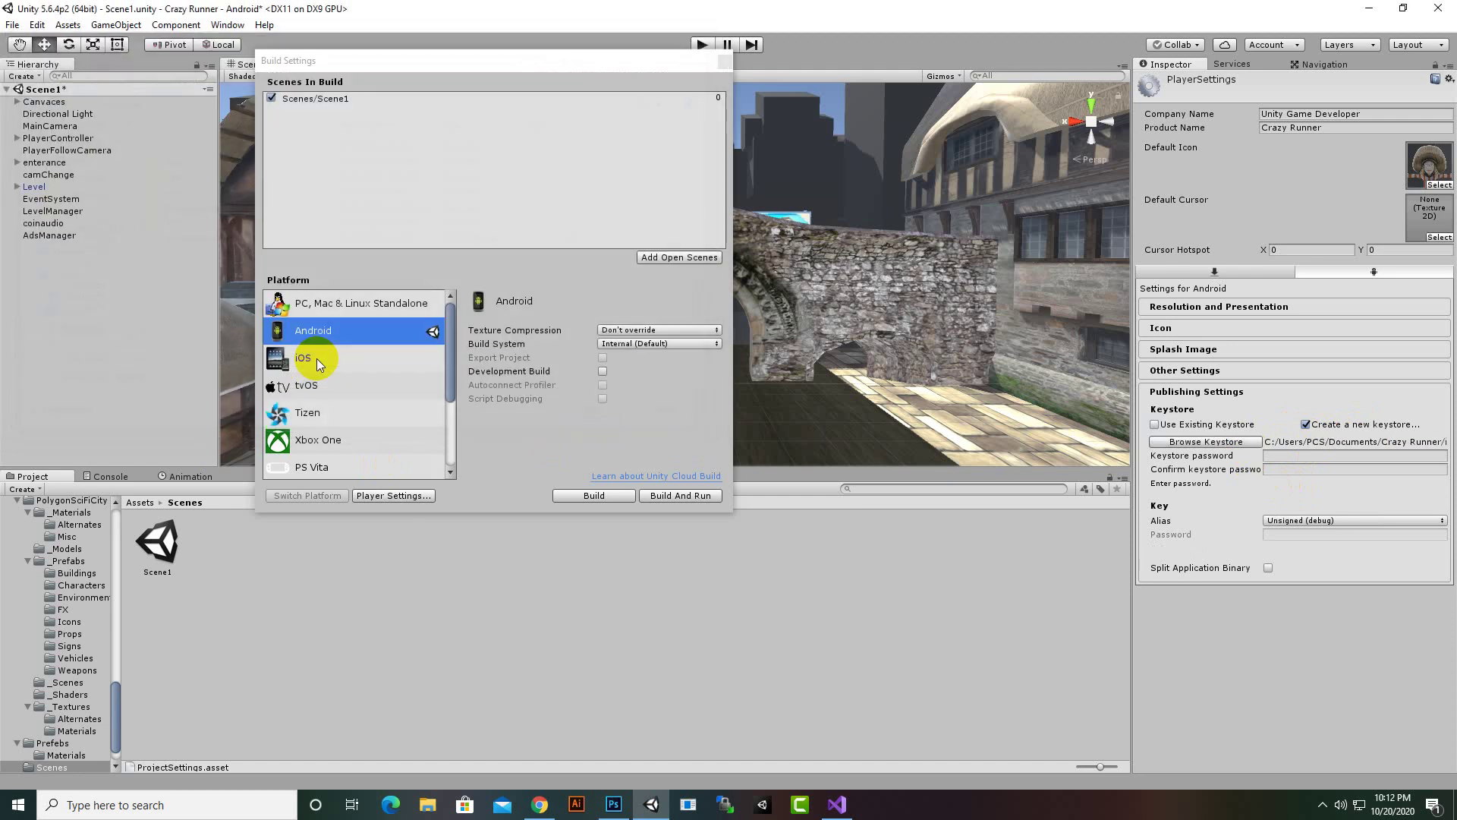
Step: Enter and confirm the keystore password, then choose Create a new key from the Alias list
left_click(1340, 455)
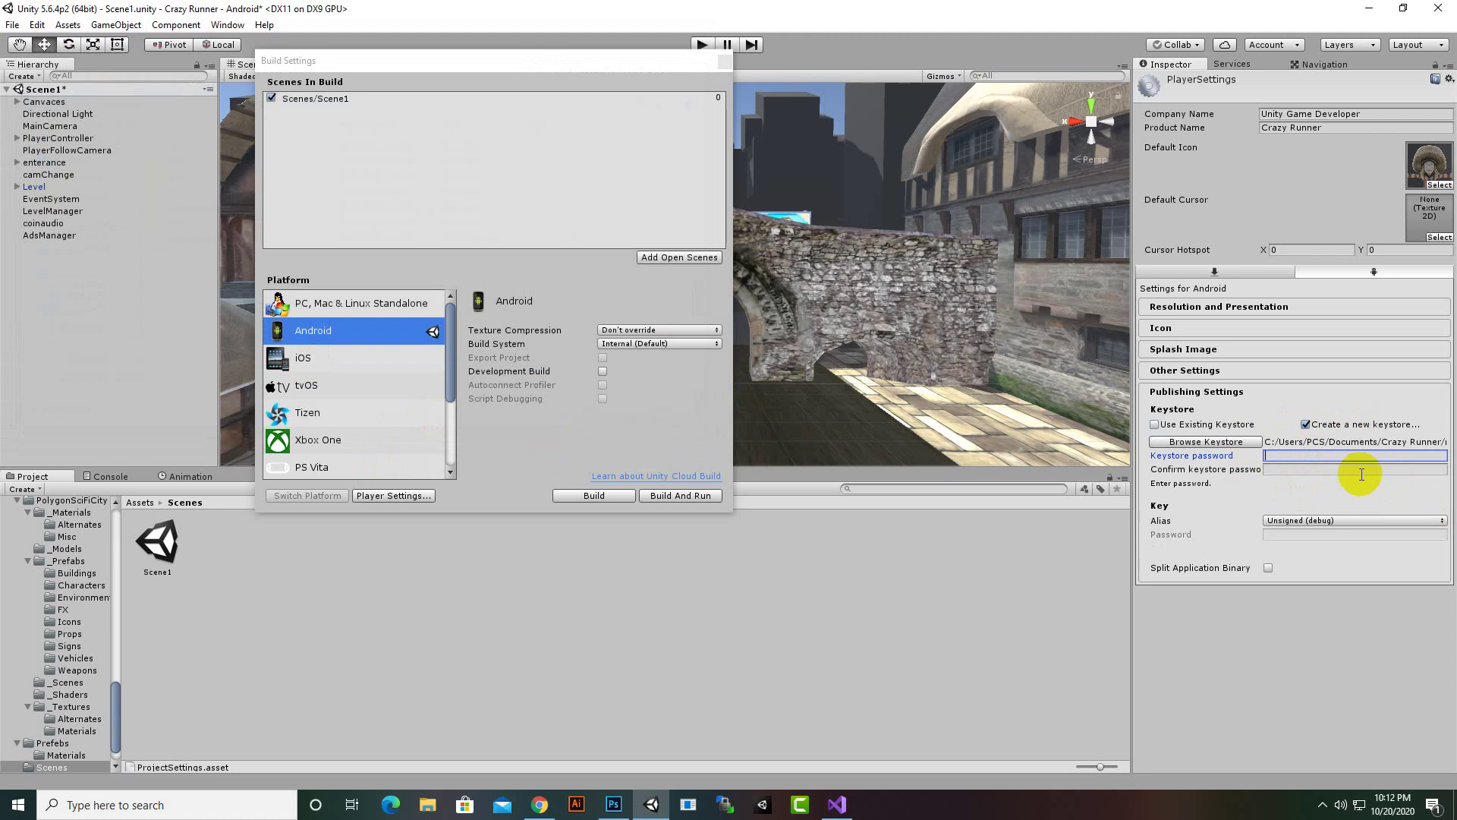
left_click(1344, 470)
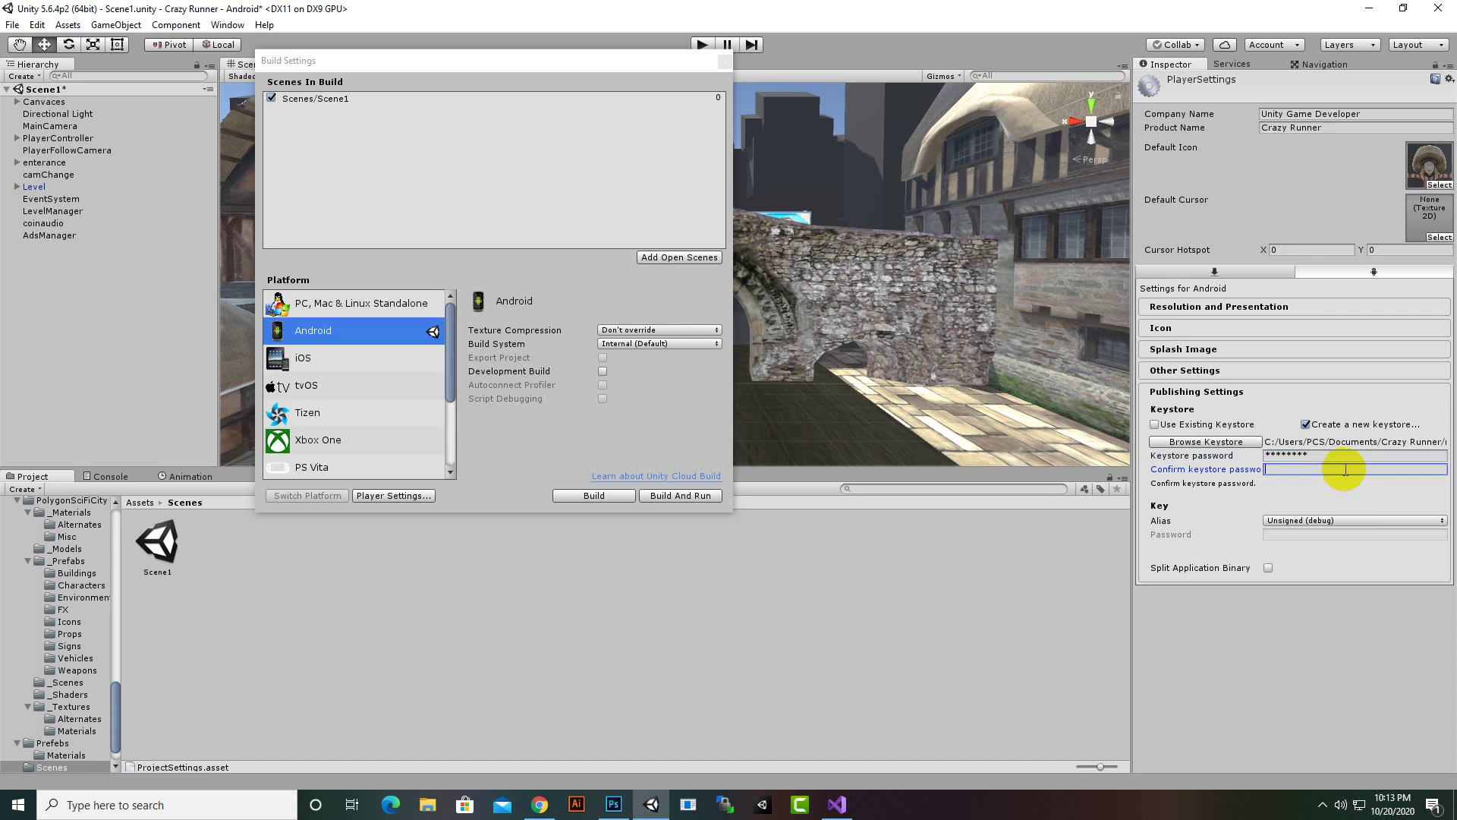
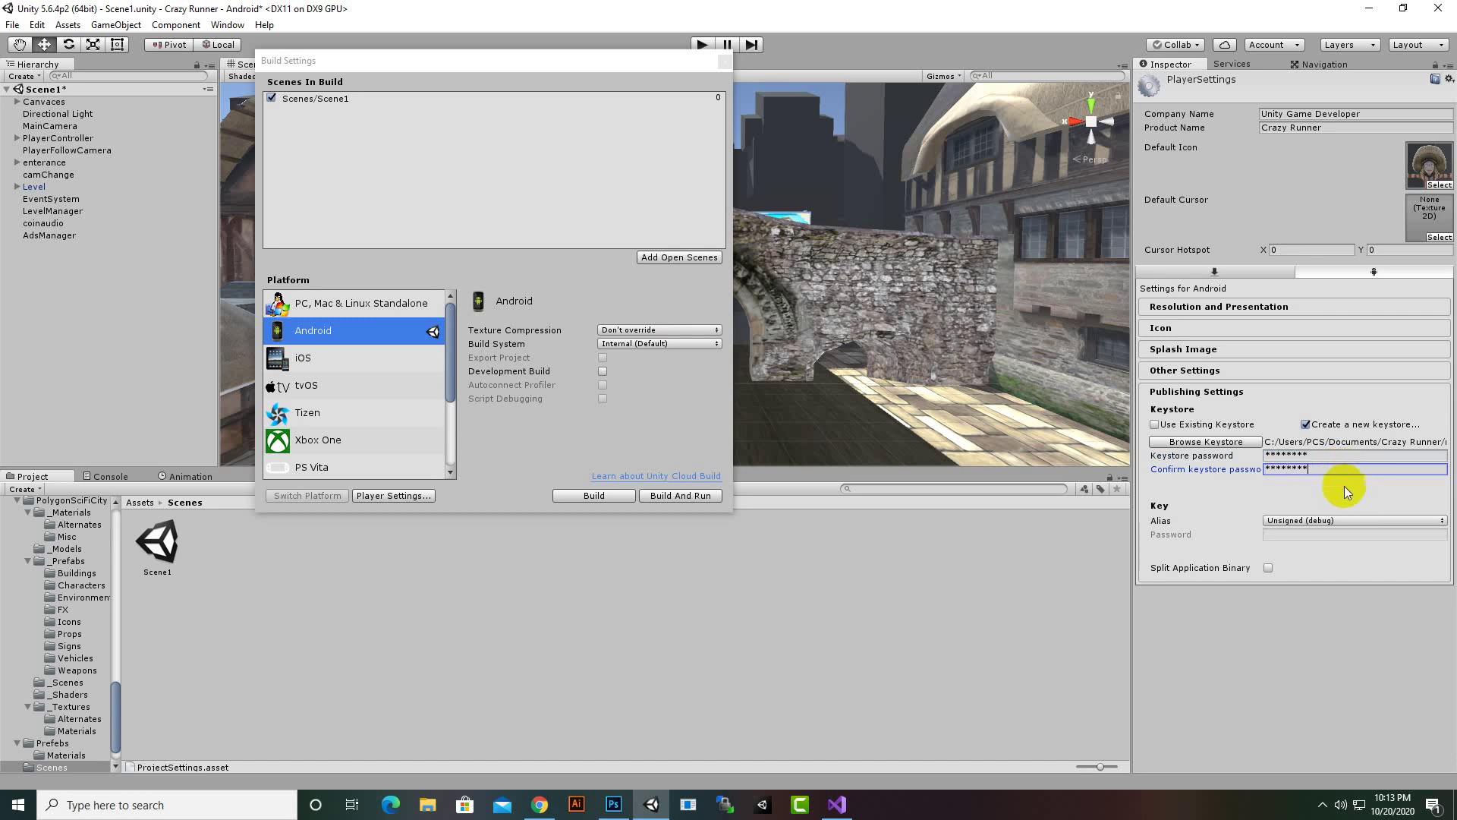
left_click(1336, 521)
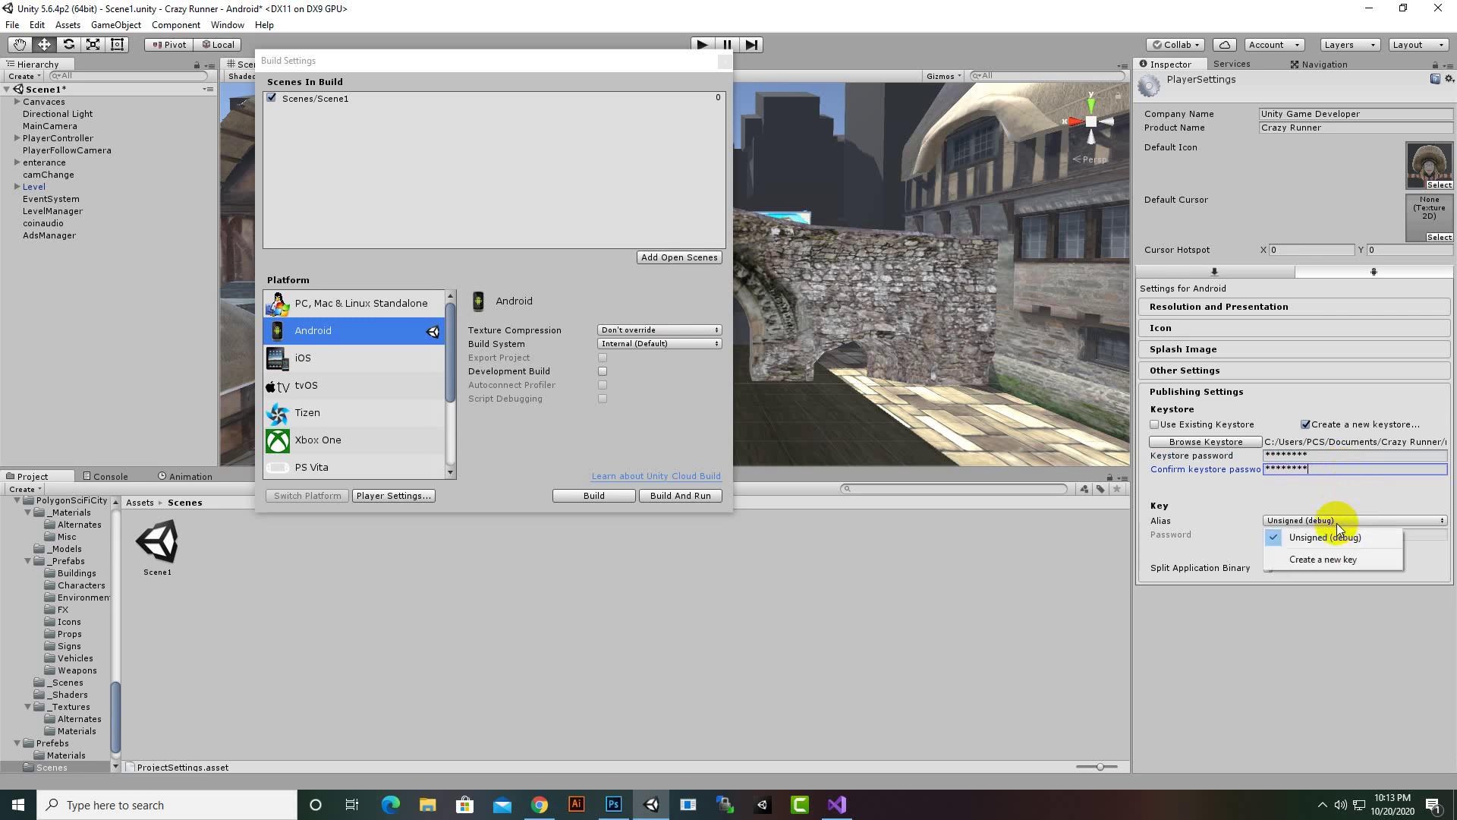
left_click(1358, 563)
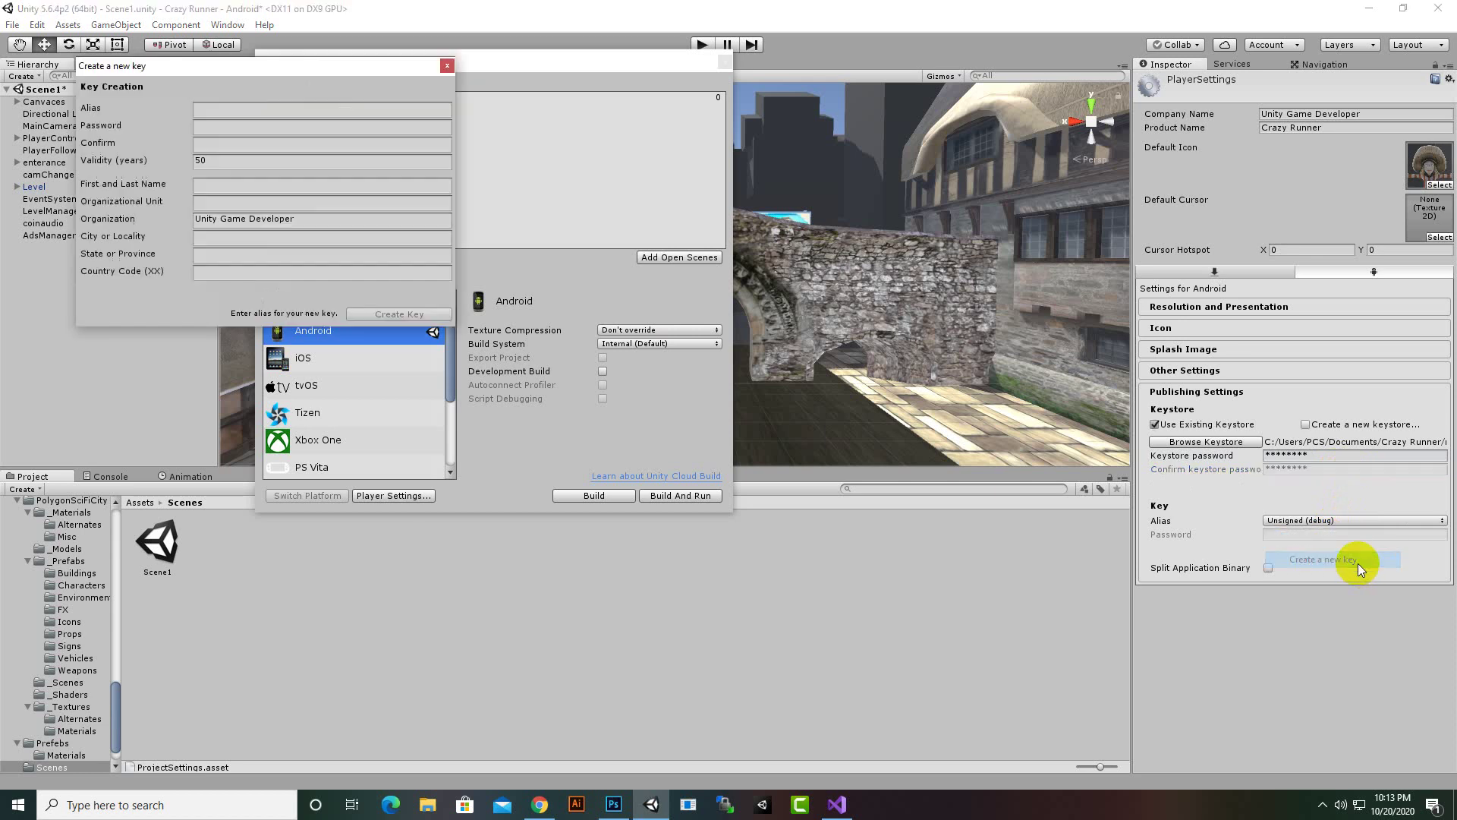
Step: Set the new key's alias to crazyrunner and enter and confirm the key password
left_click(293, 109)
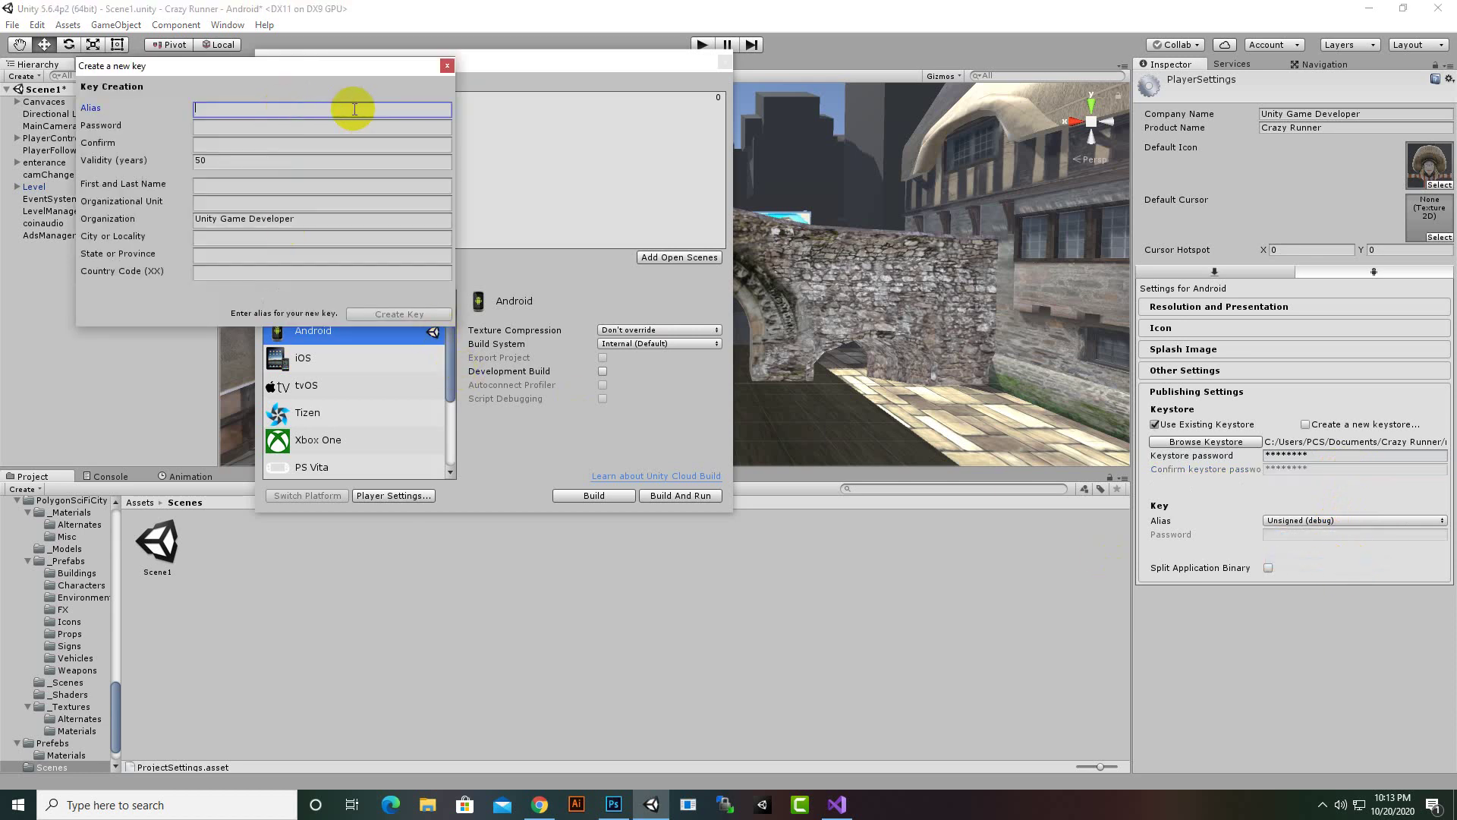
type("cr")
type("azyr")
type("unnwe")
key("BackSpace")
key("BackSpace")
key("BackSpace")
type("er")
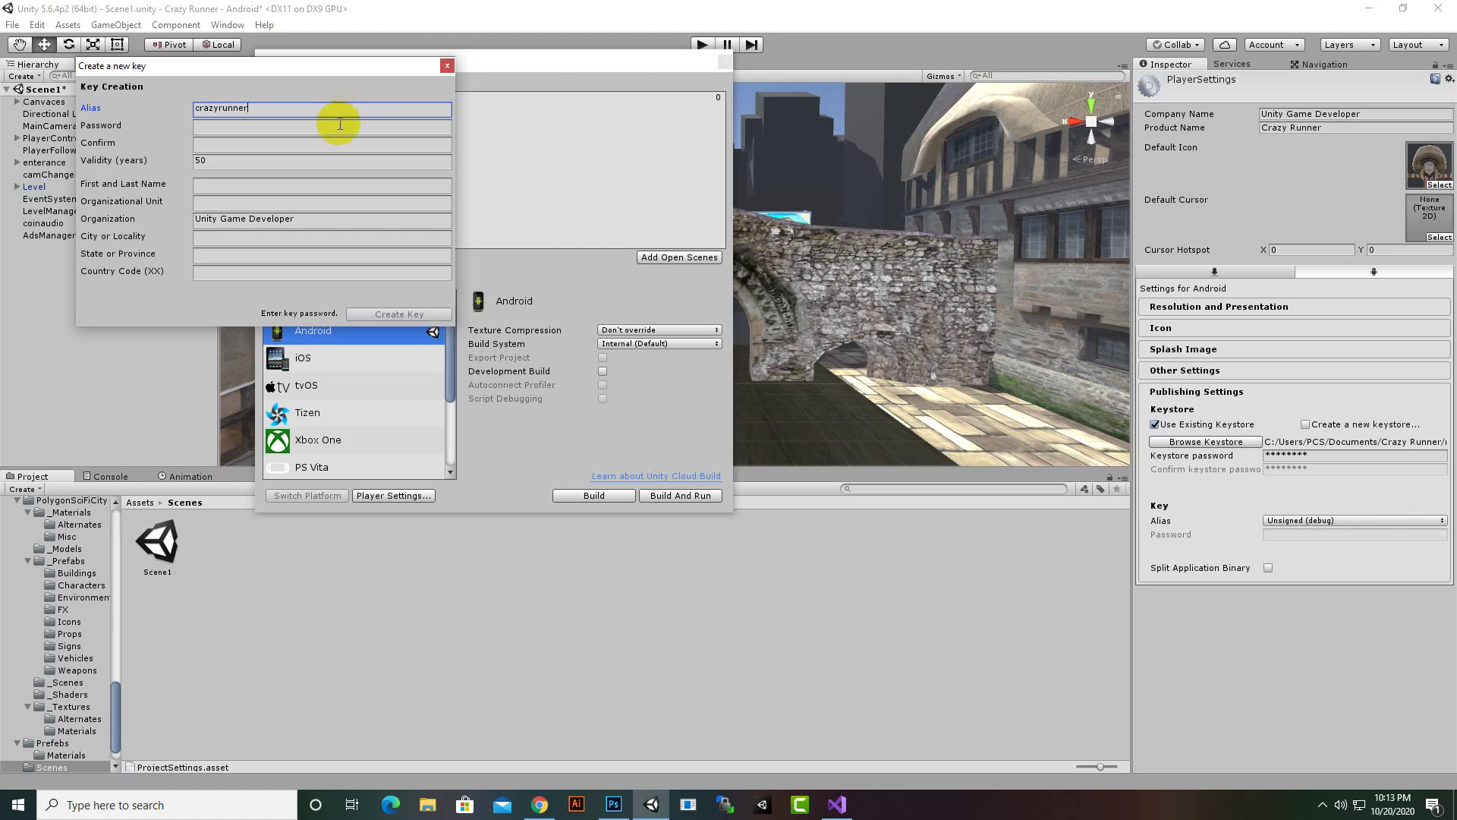
left_click(360, 127)
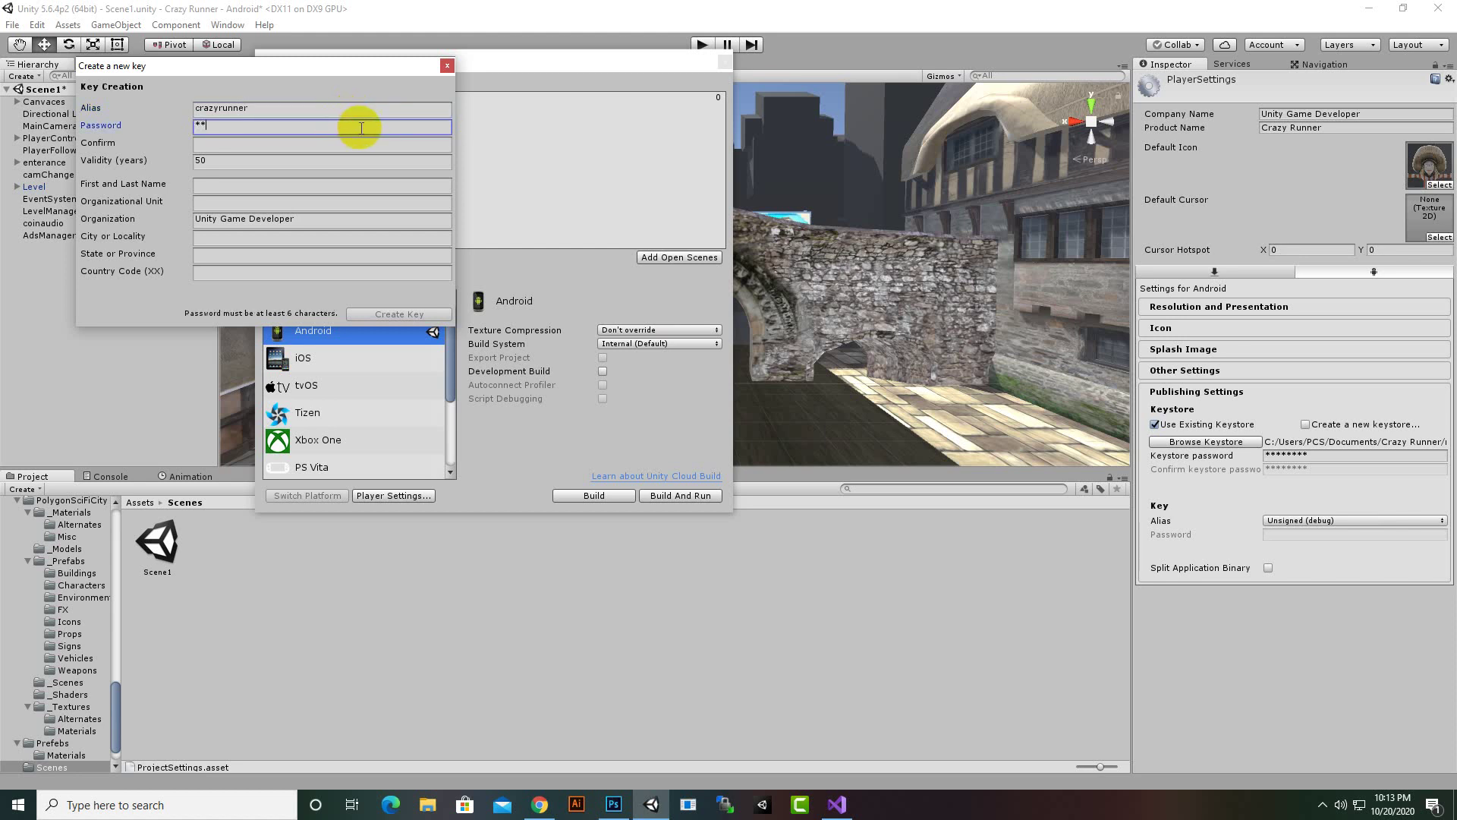
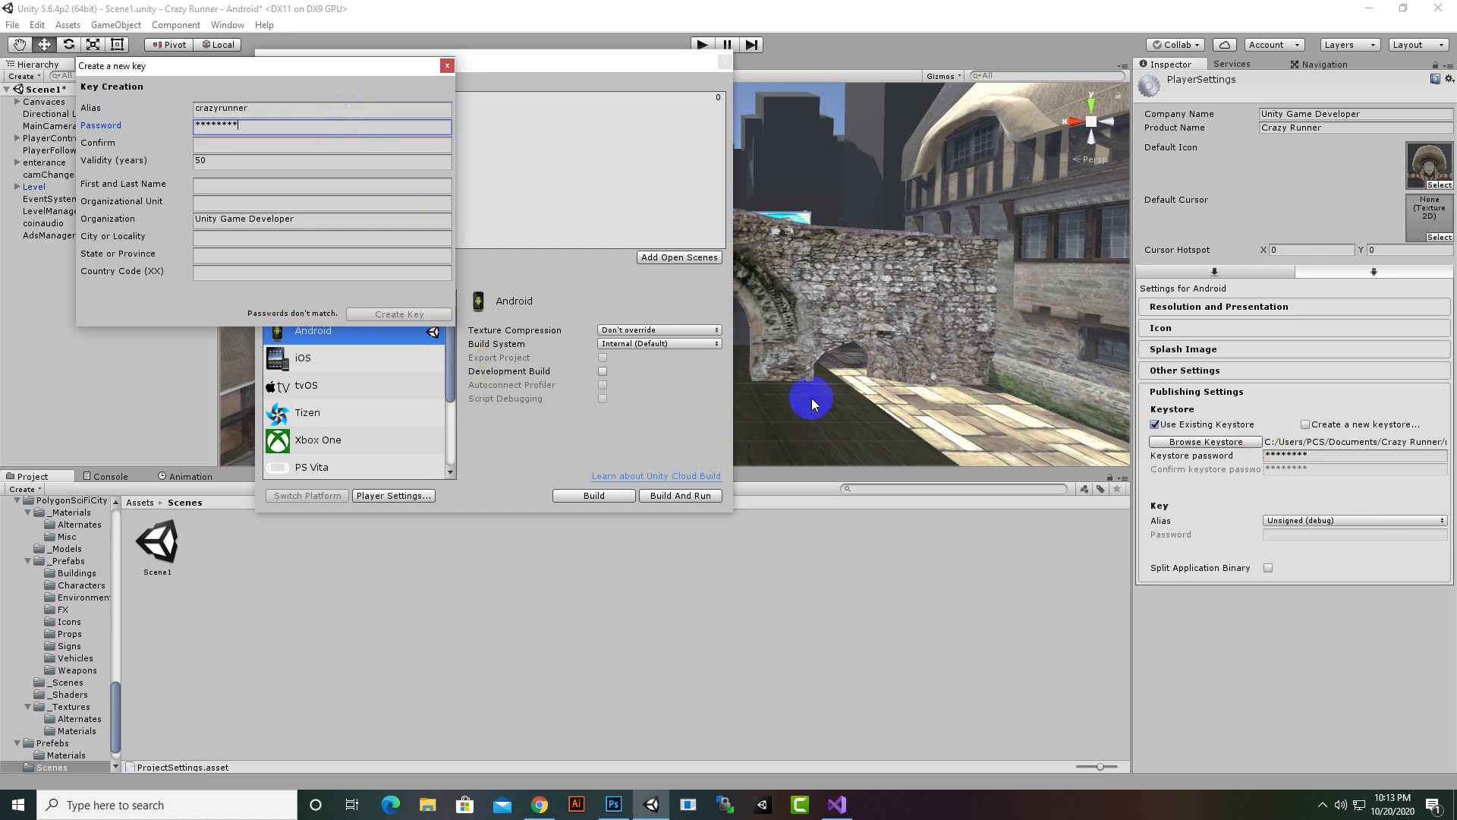
left_click(227, 145)
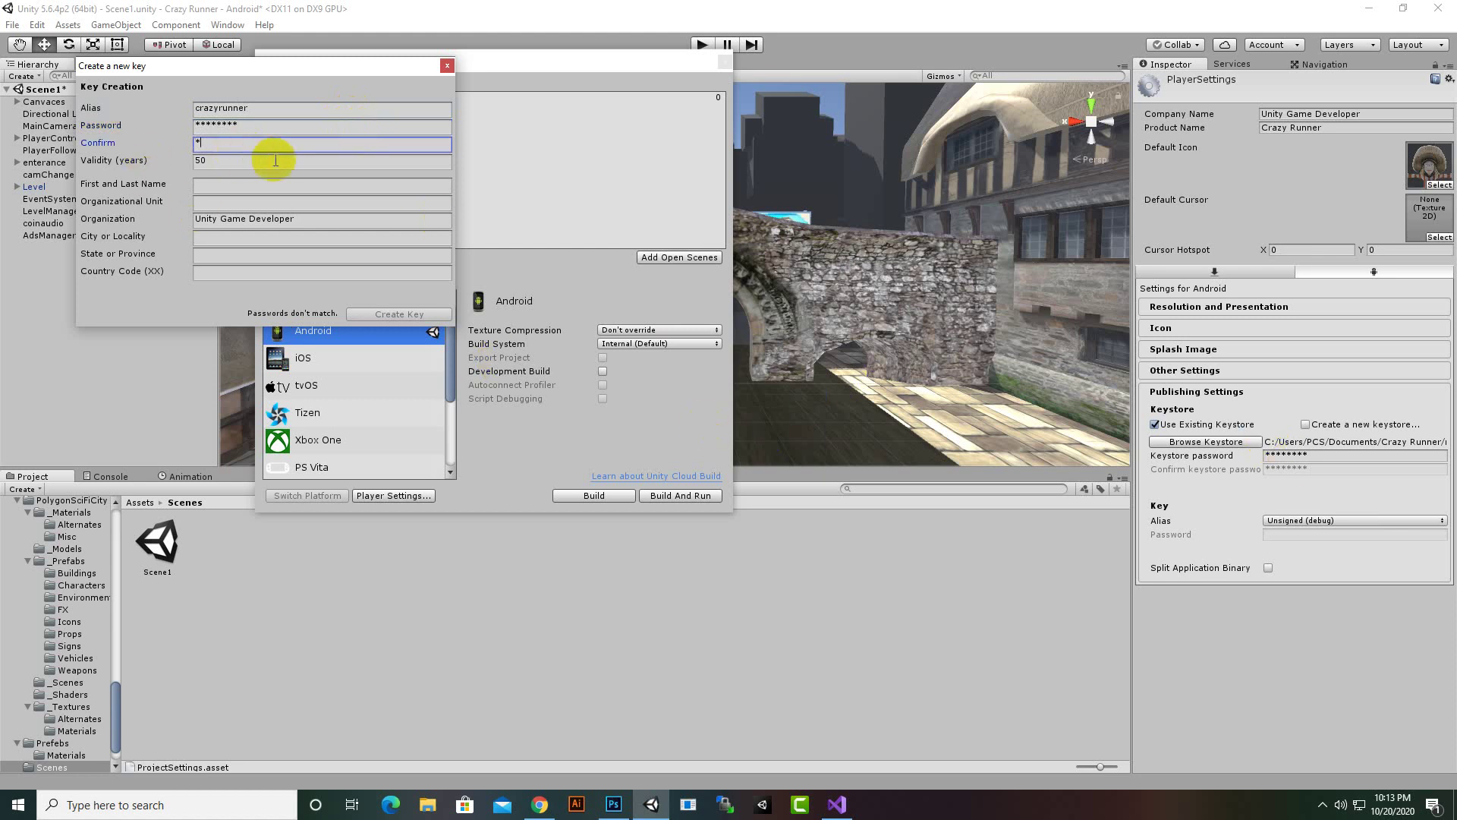
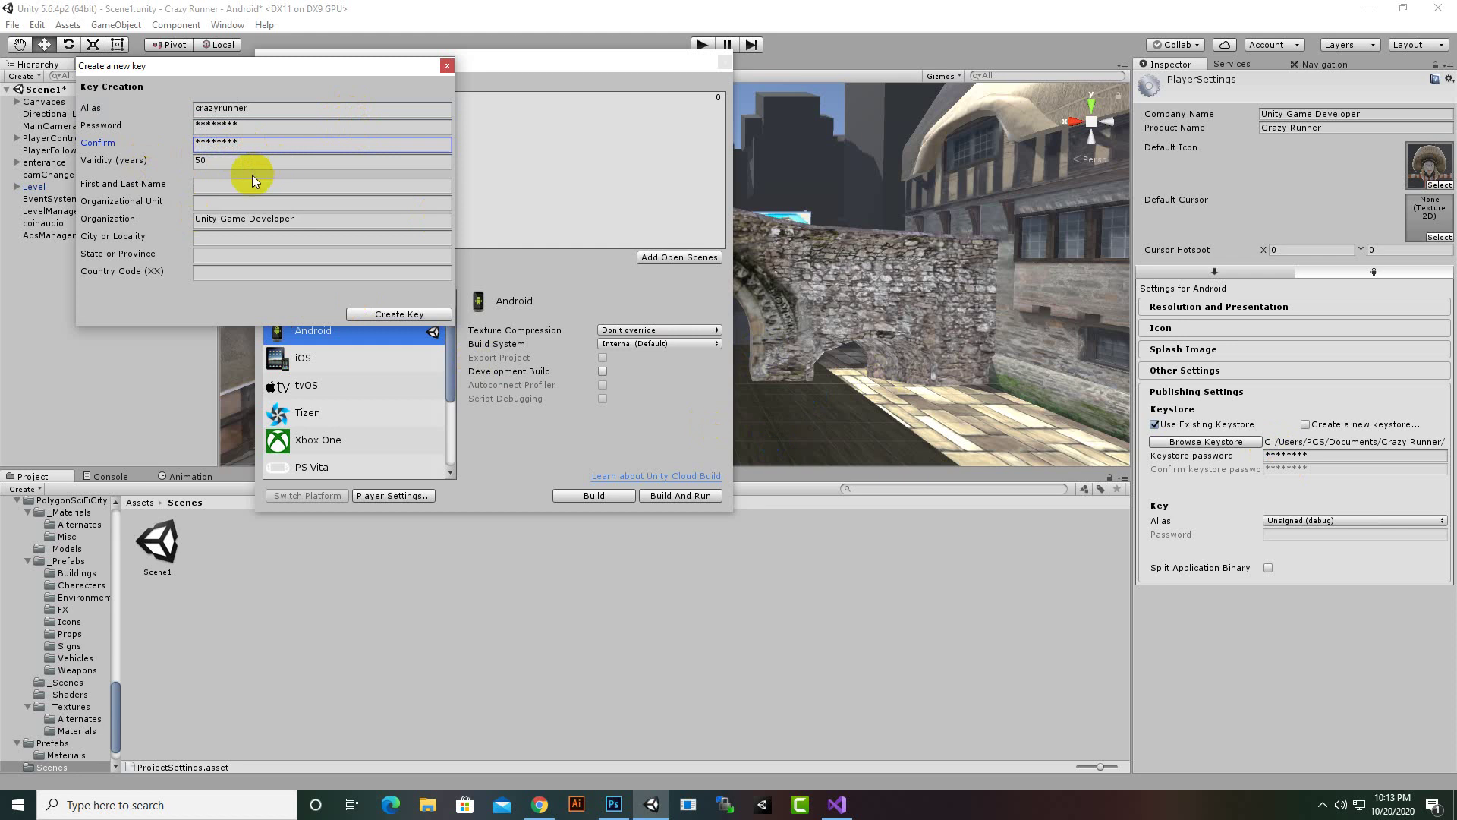
Step: Fill in the key holder's name, organizational unit, city and province, then create the key
left_click(304, 184)
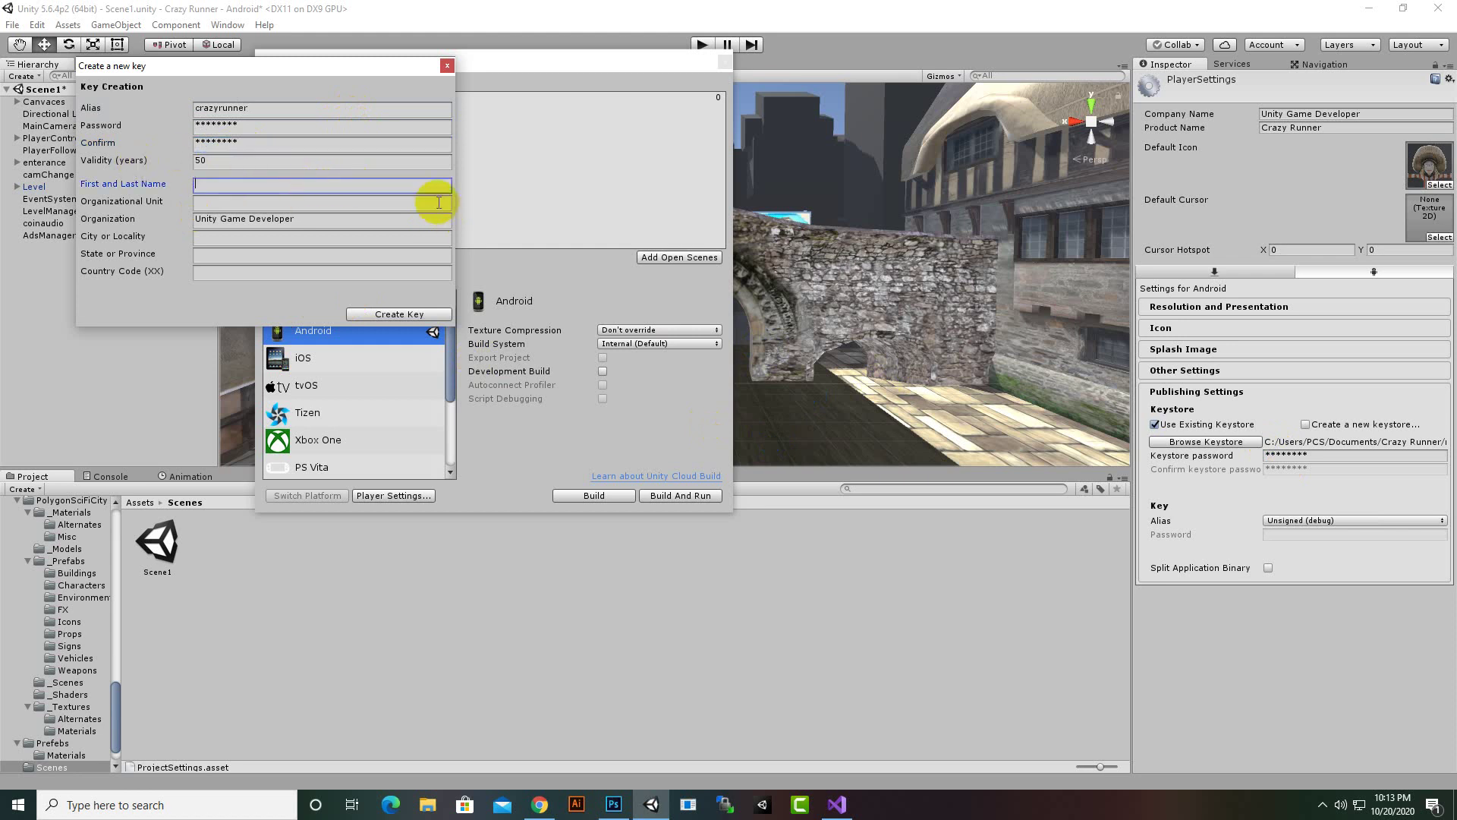
left_click(341, 202)
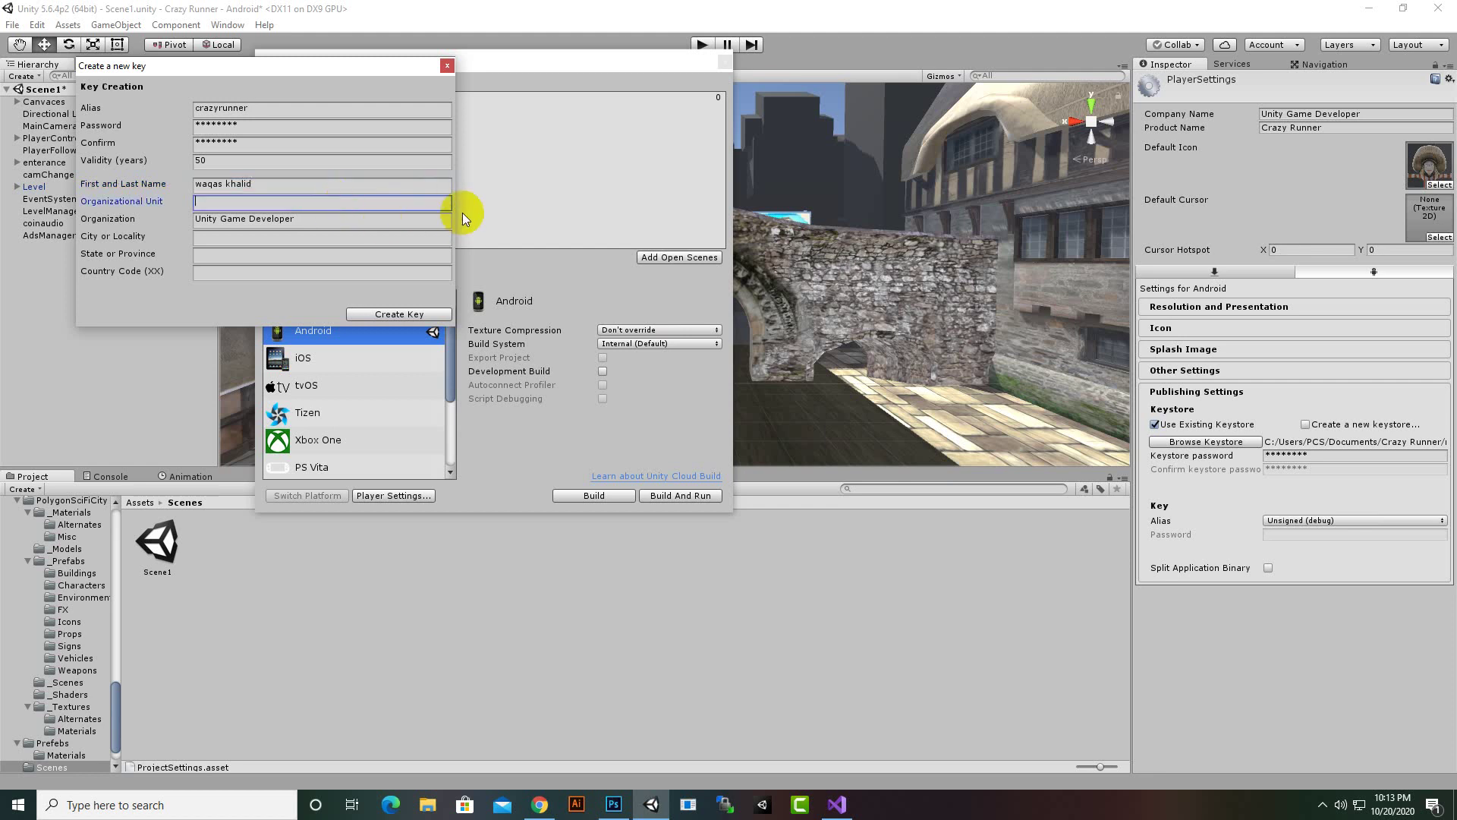
type("tech")
type("nical")
left_click(410, 238)
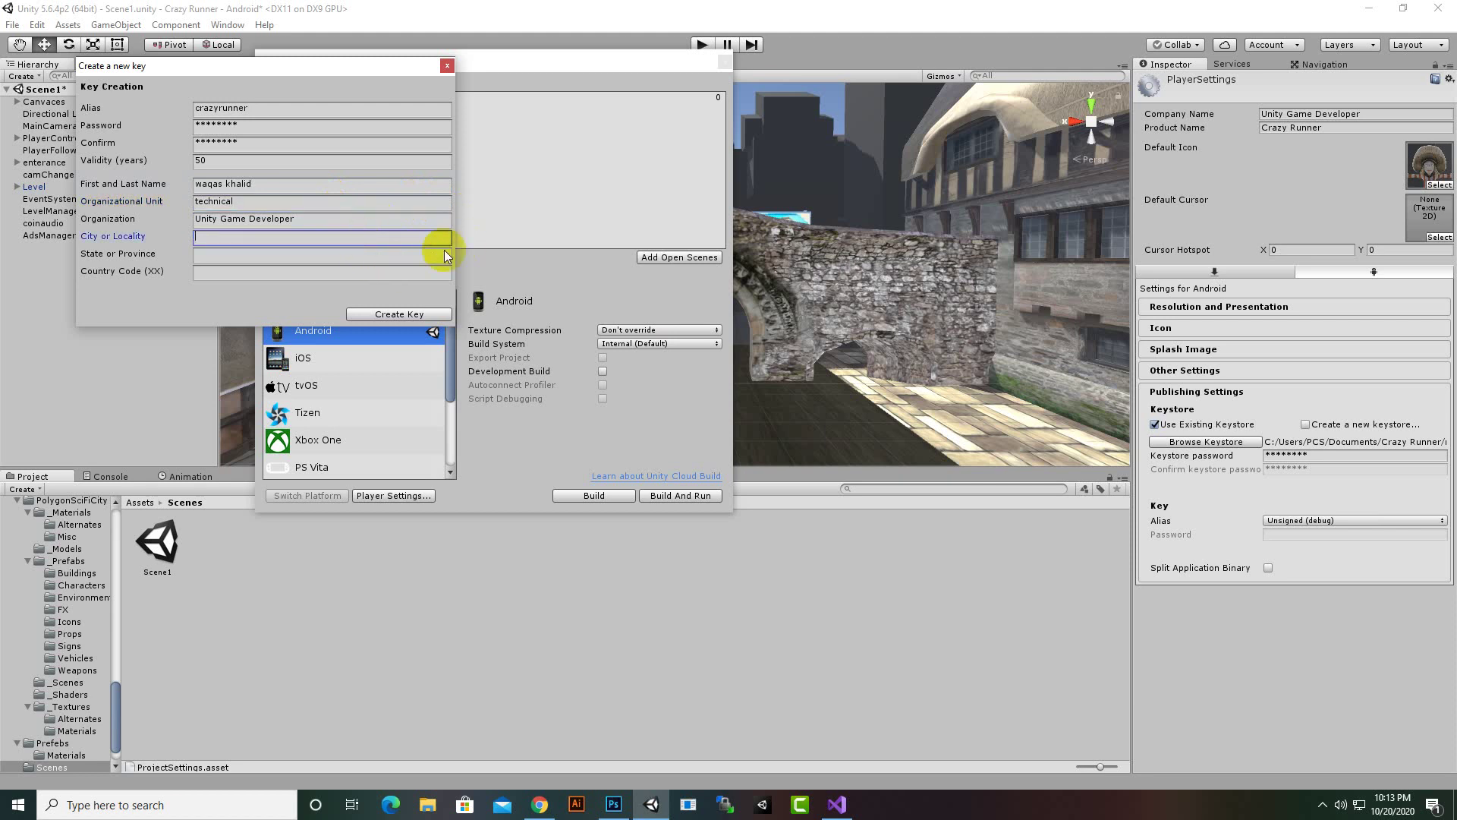
type("abbo")
type("ttaba")
type("d")
left_click(367, 256)
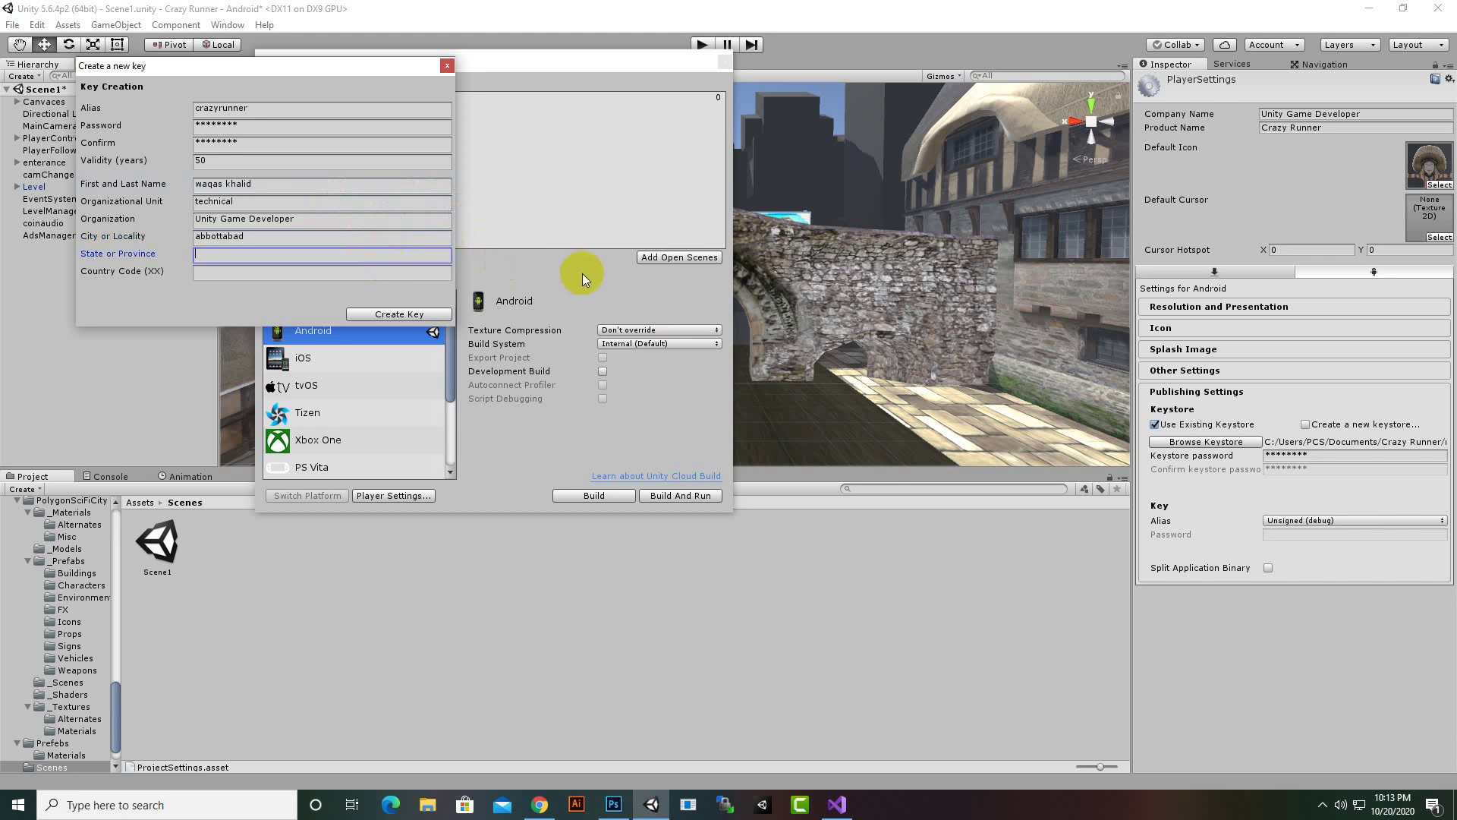
type("kpk")
left_click(422, 273)
type("92")
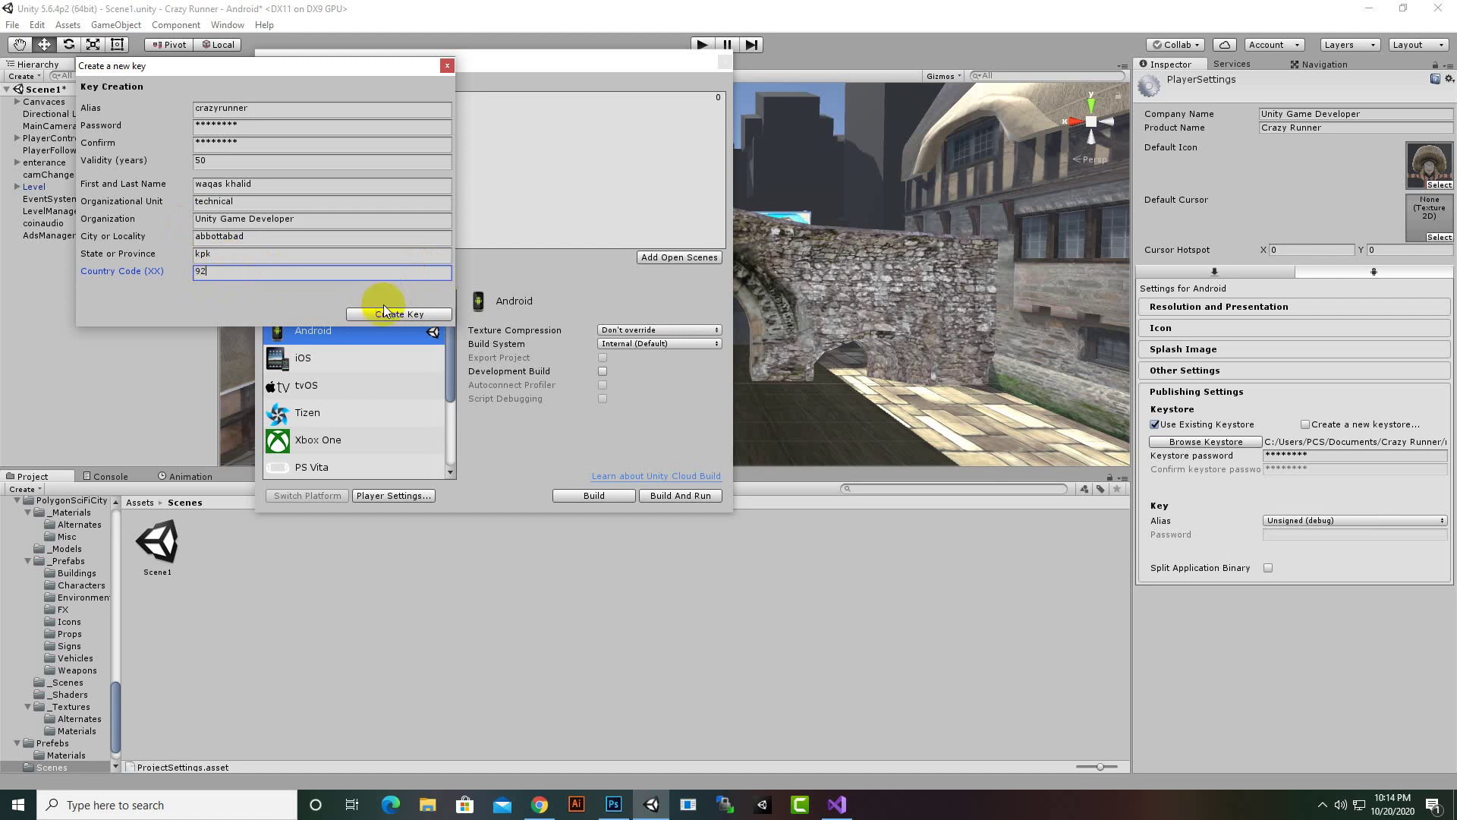
left_click(386, 314)
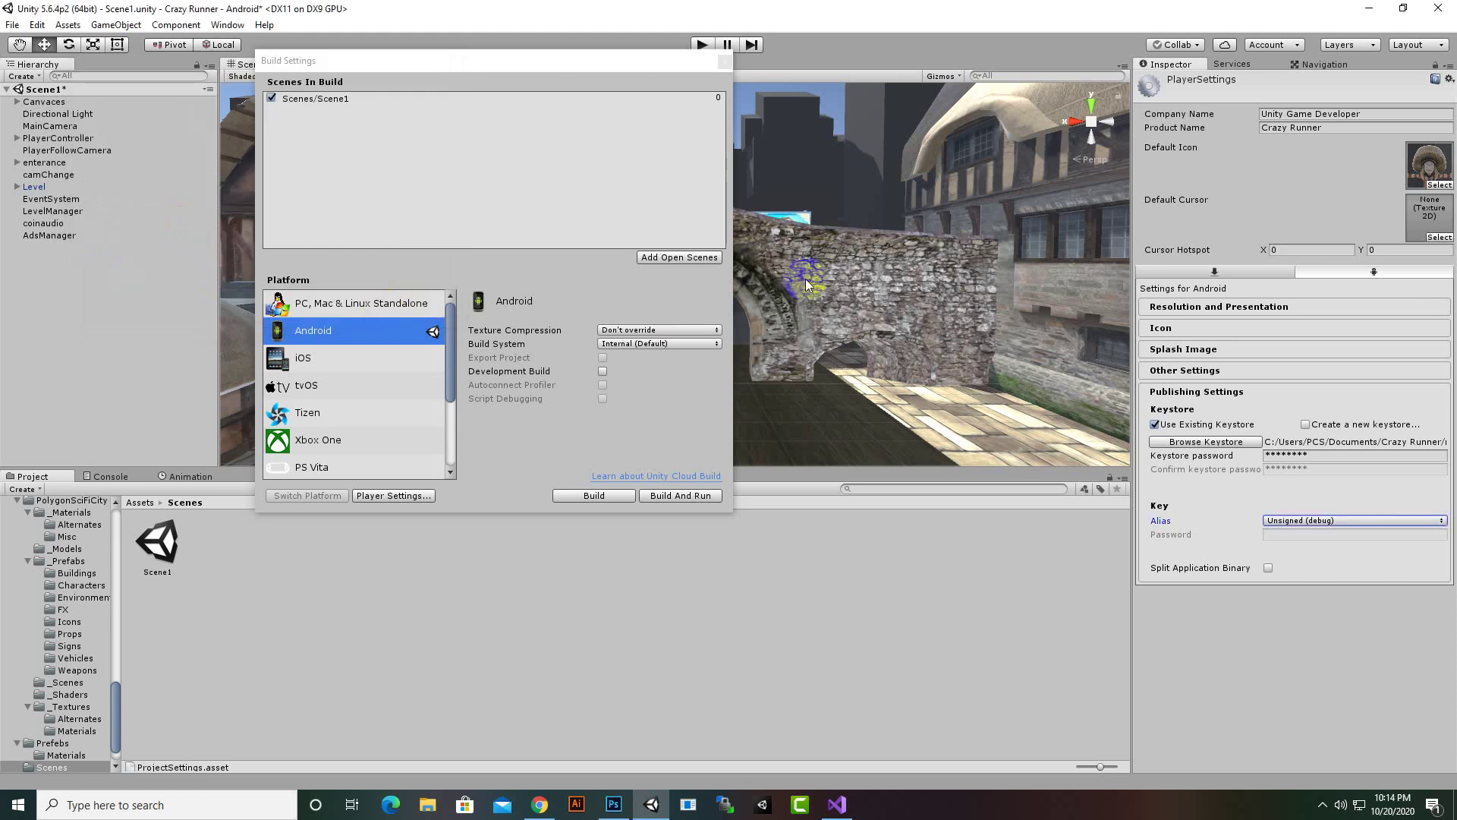
Step: Select the crazyrunner alias, enter its password, and toggle Split Application Binary on then off
left_click(1334, 519)
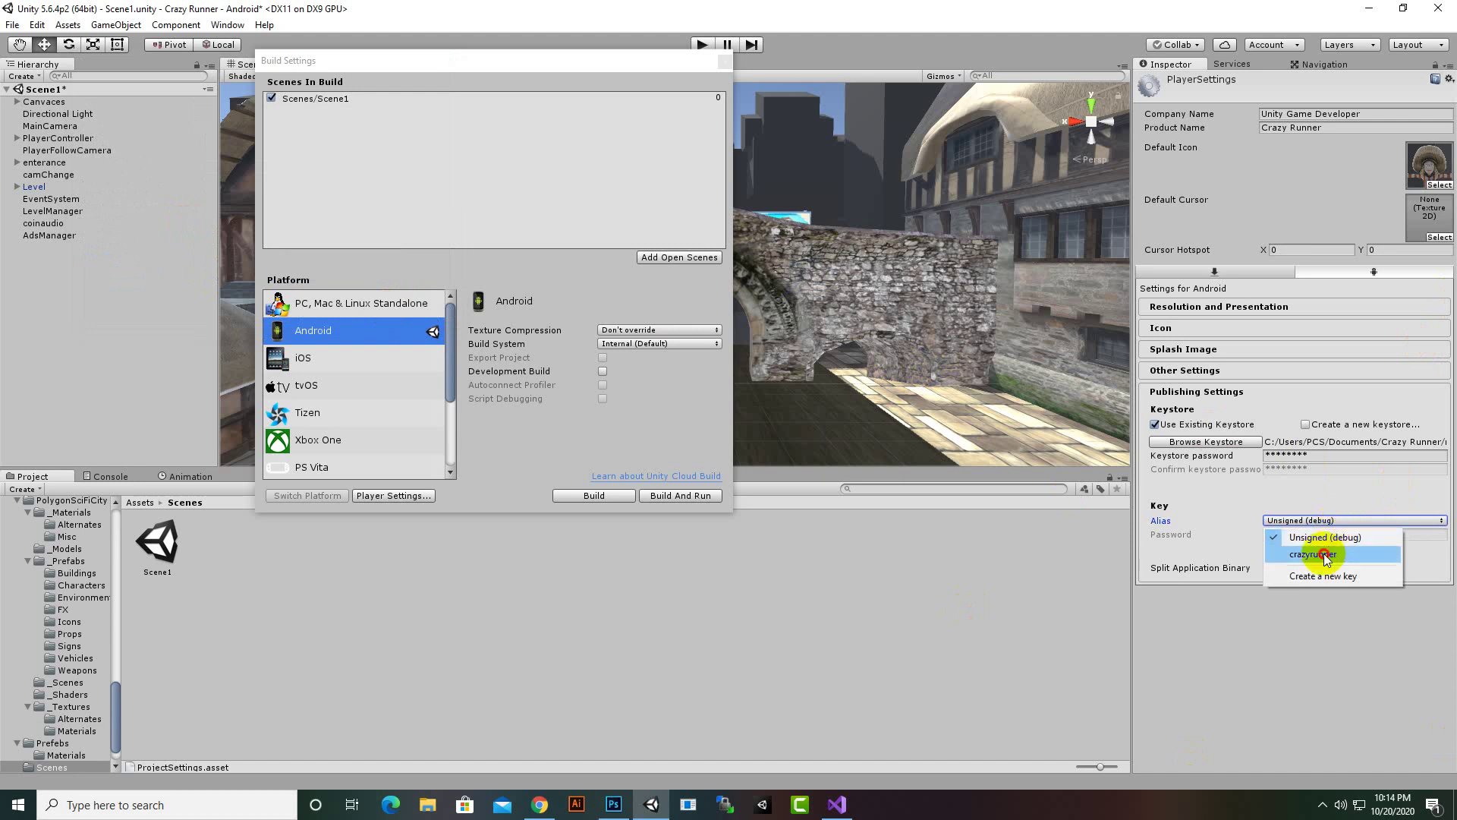
left_click(1323, 553)
left_click(1322, 533)
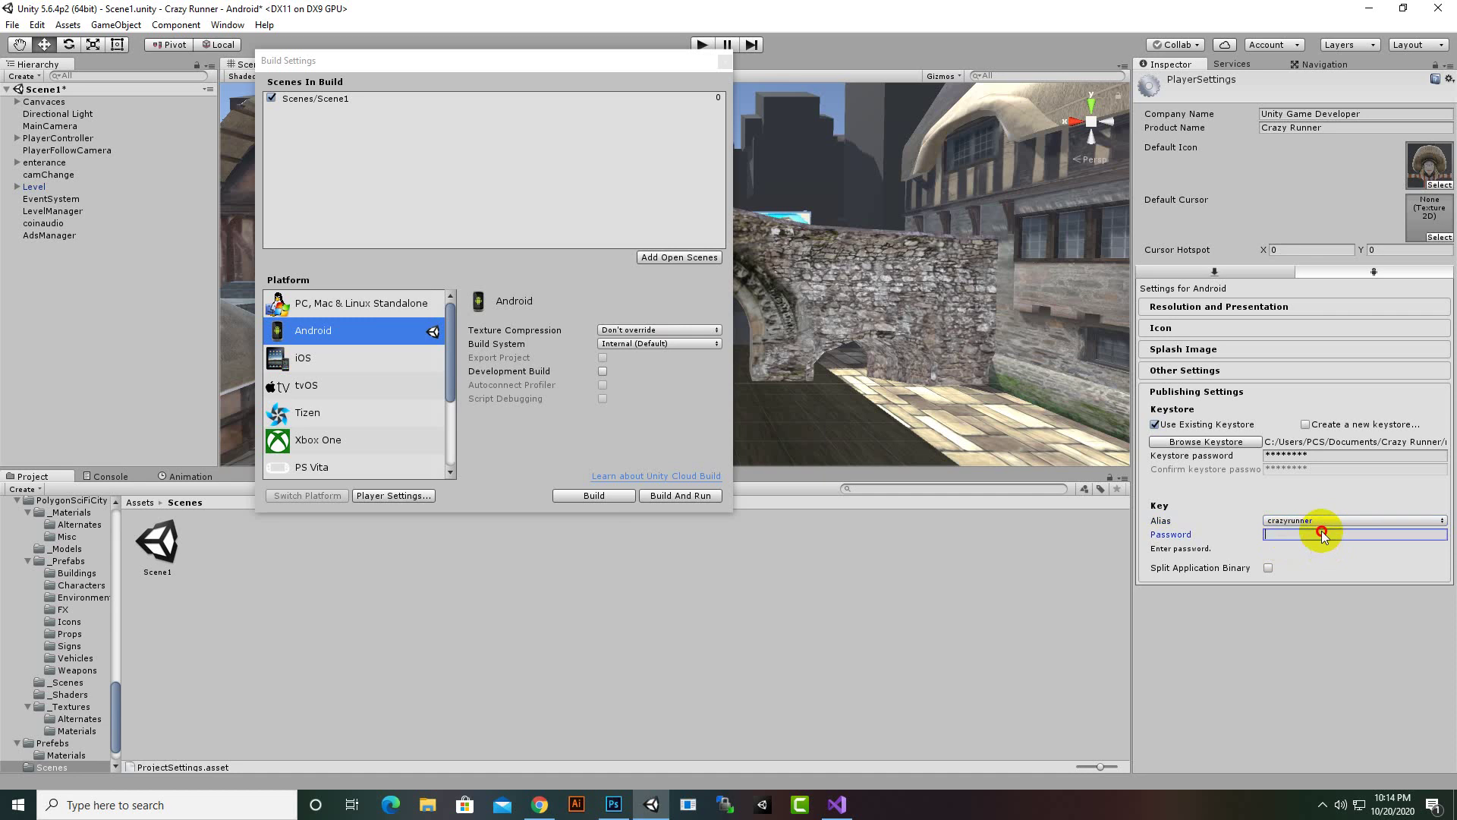
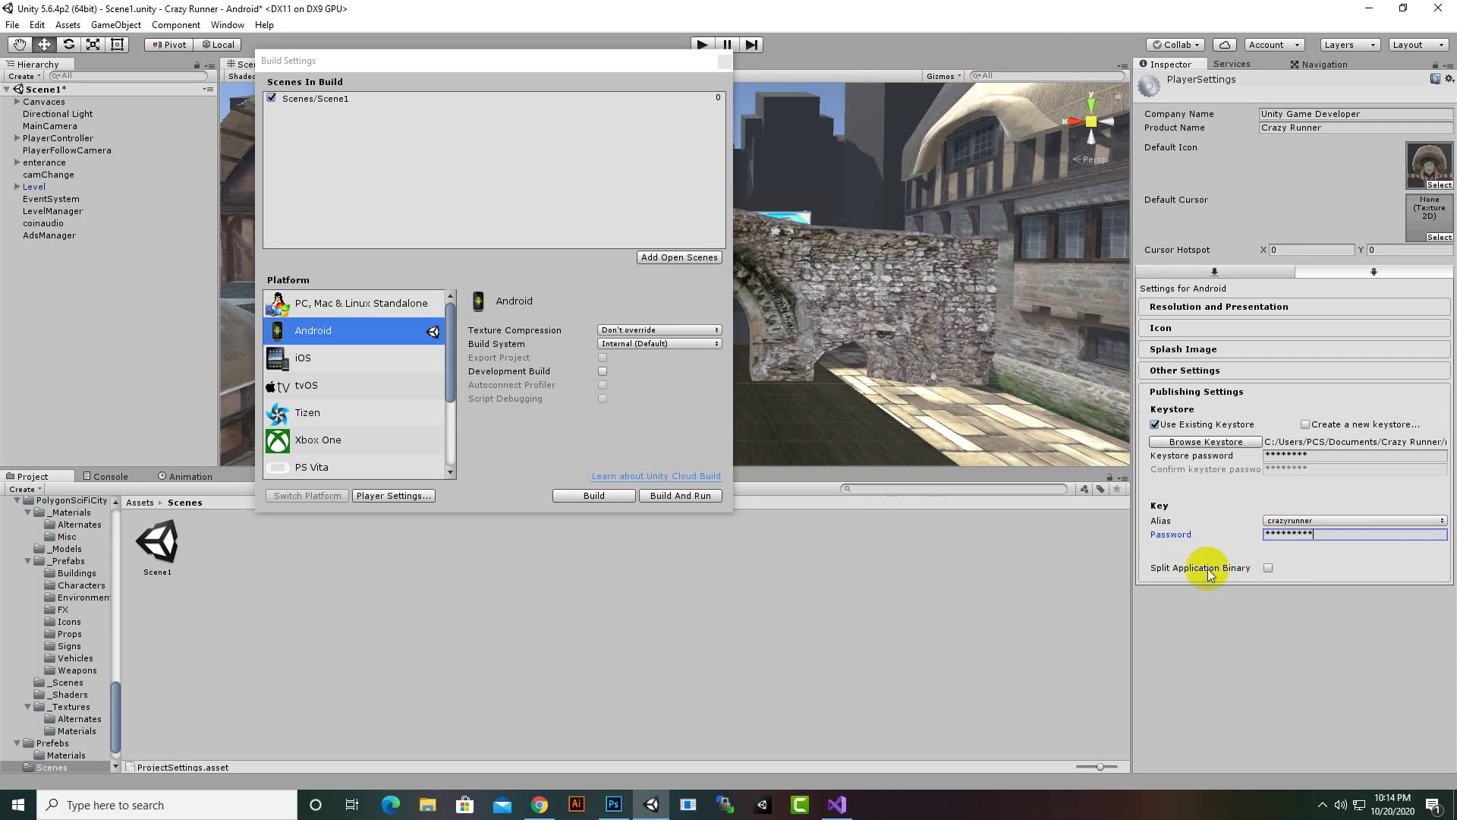
left_click(1267, 569)
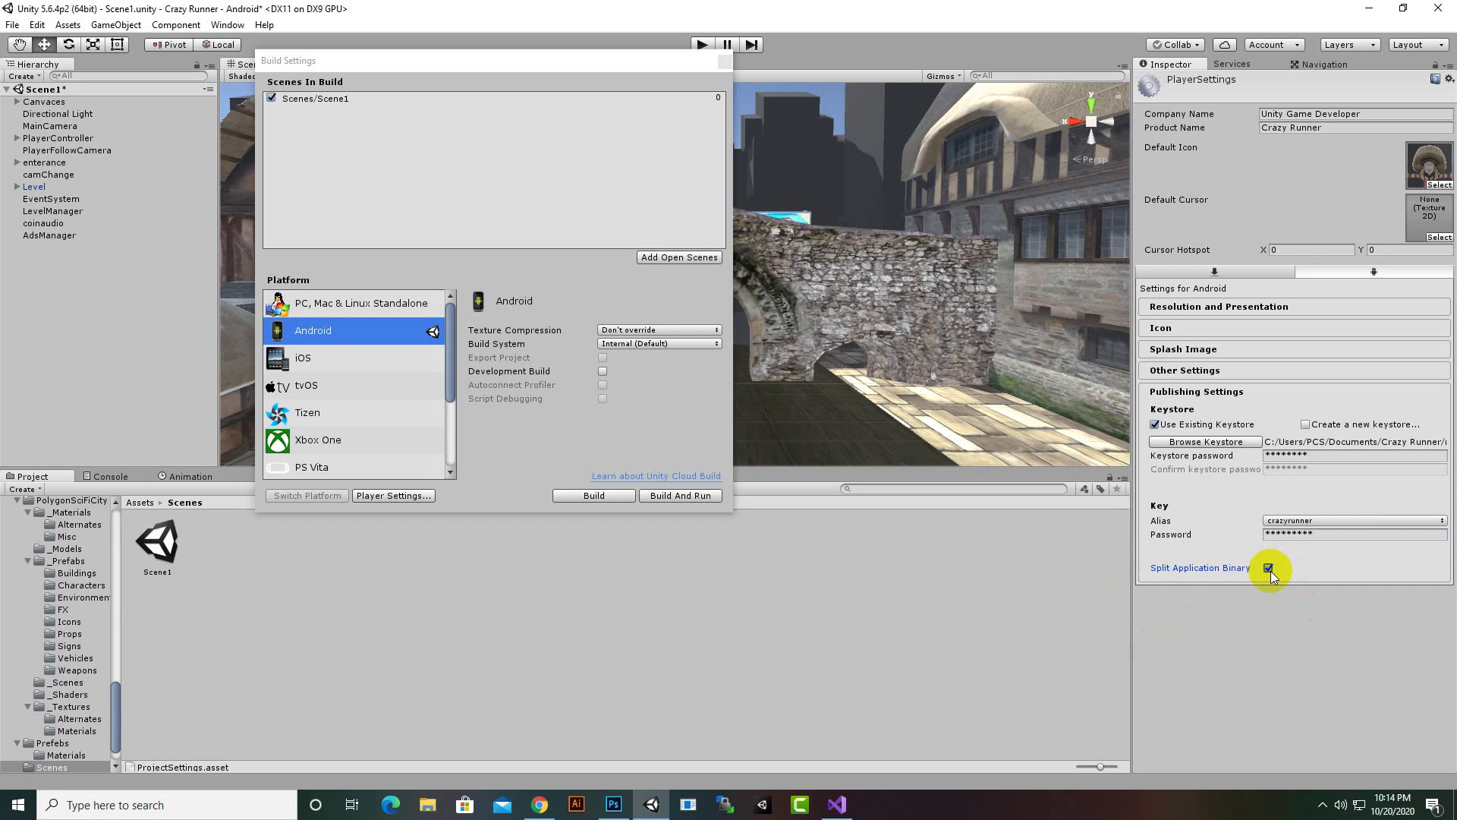
left_click(775, 376)
Step: Build the APK as crazyrunner inside a new 'build' folder in Crazy Runner
left_click(608, 499)
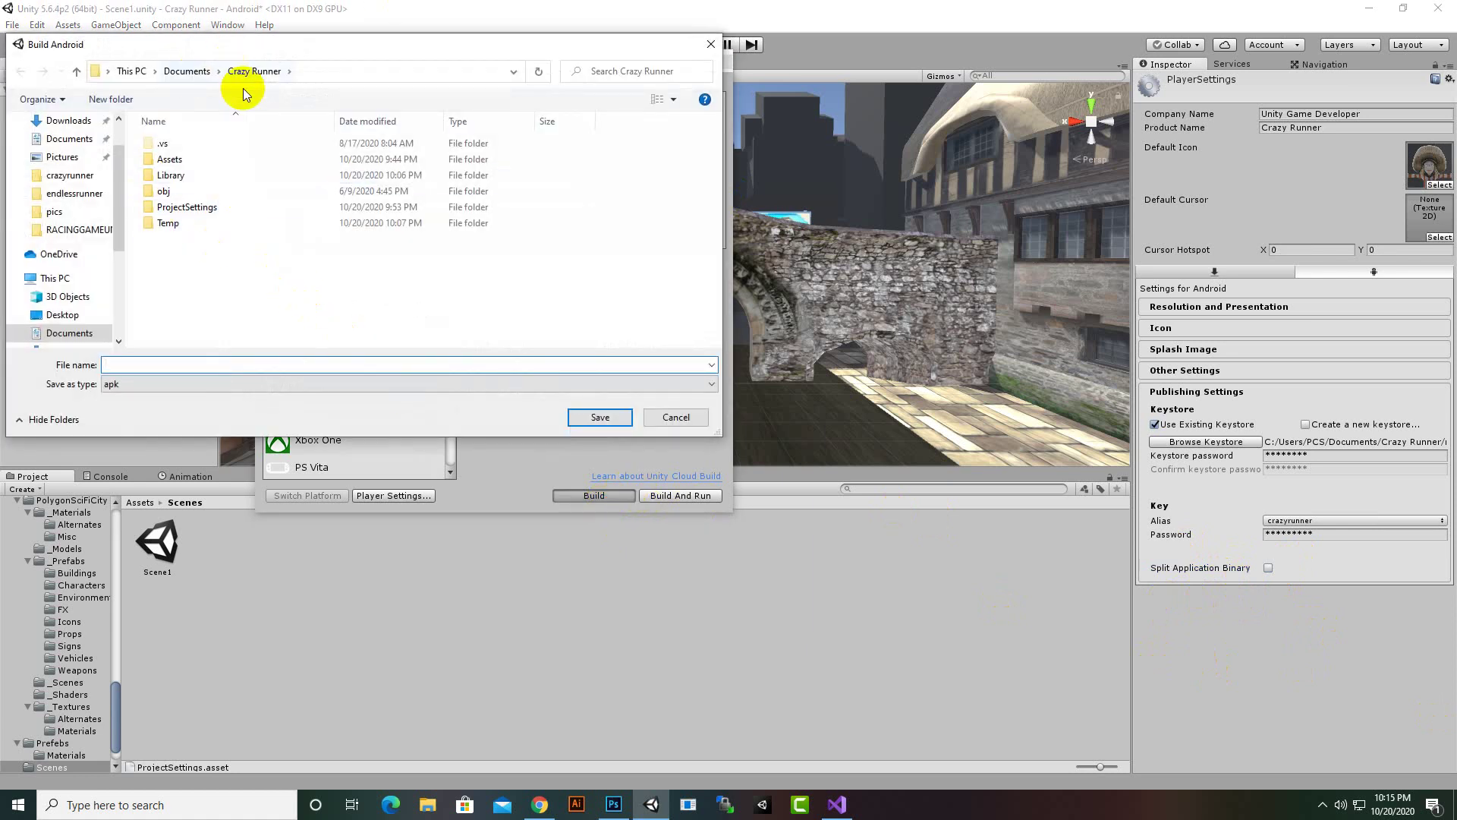
right_click(305, 280)
mouse_move(345, 476)
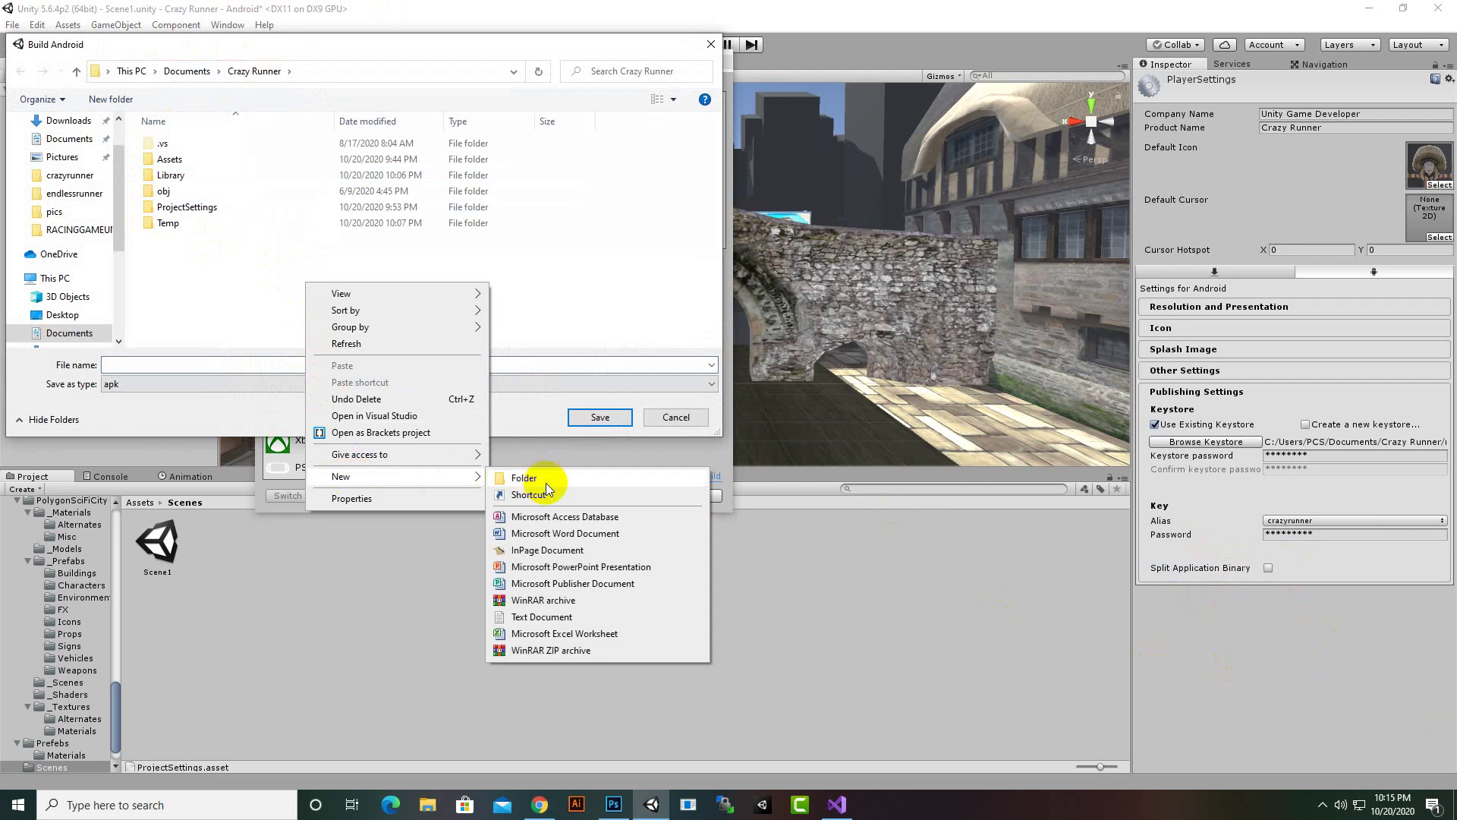
left_click(582, 477)
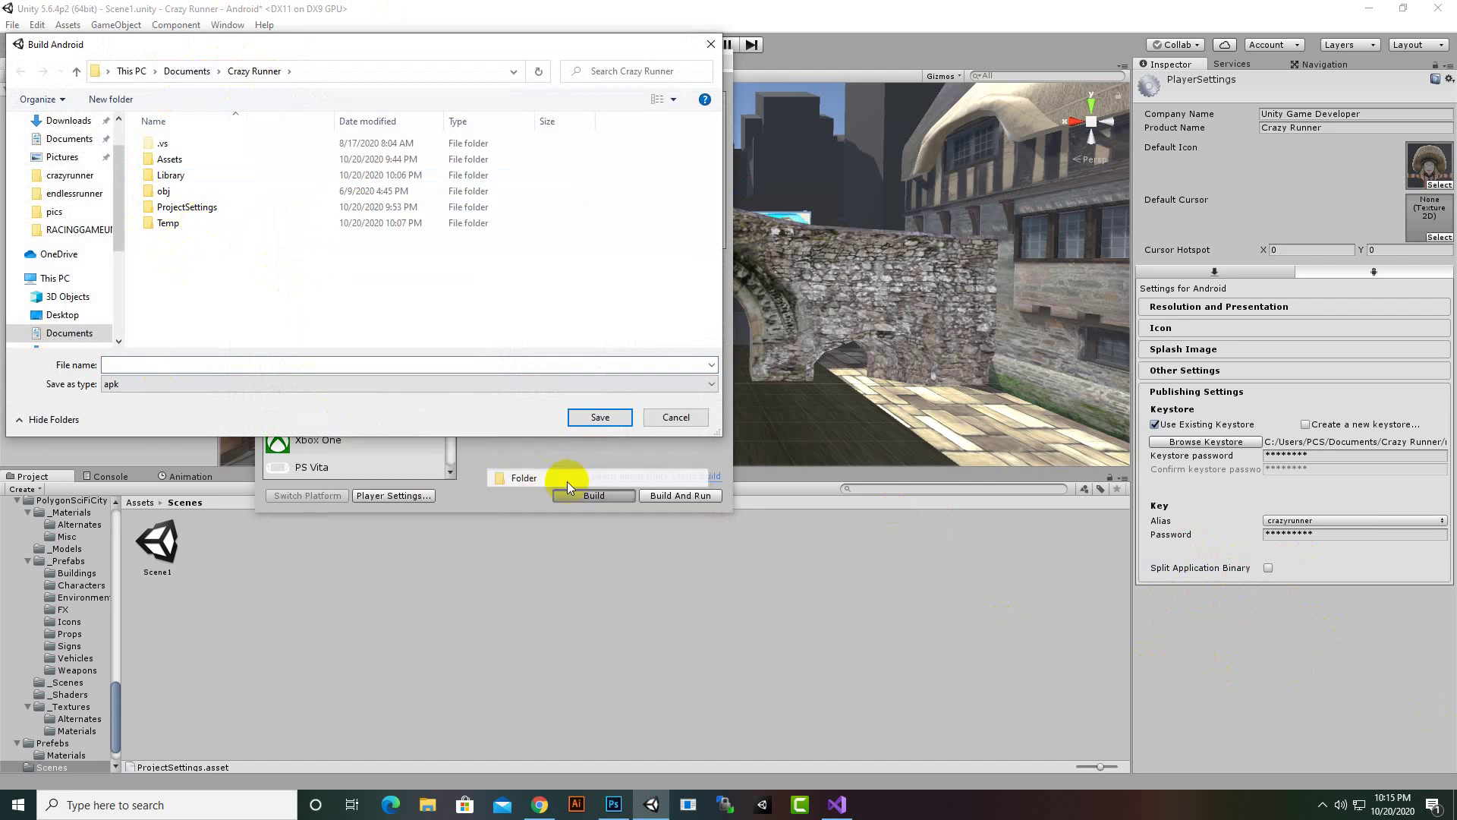
type("bu")
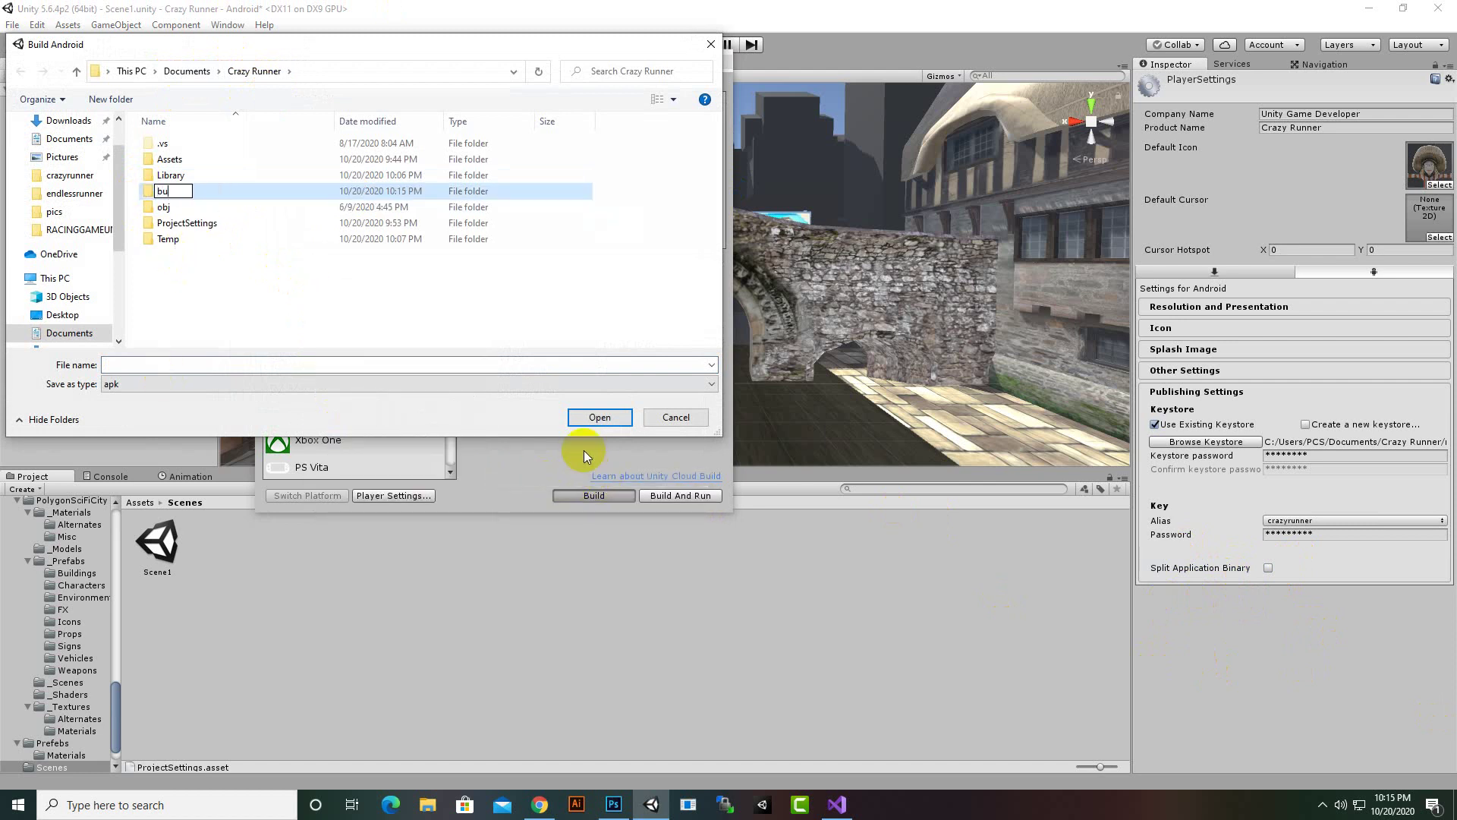
type("ild")
key("Return")
key("Return")
left_click(455, 367)
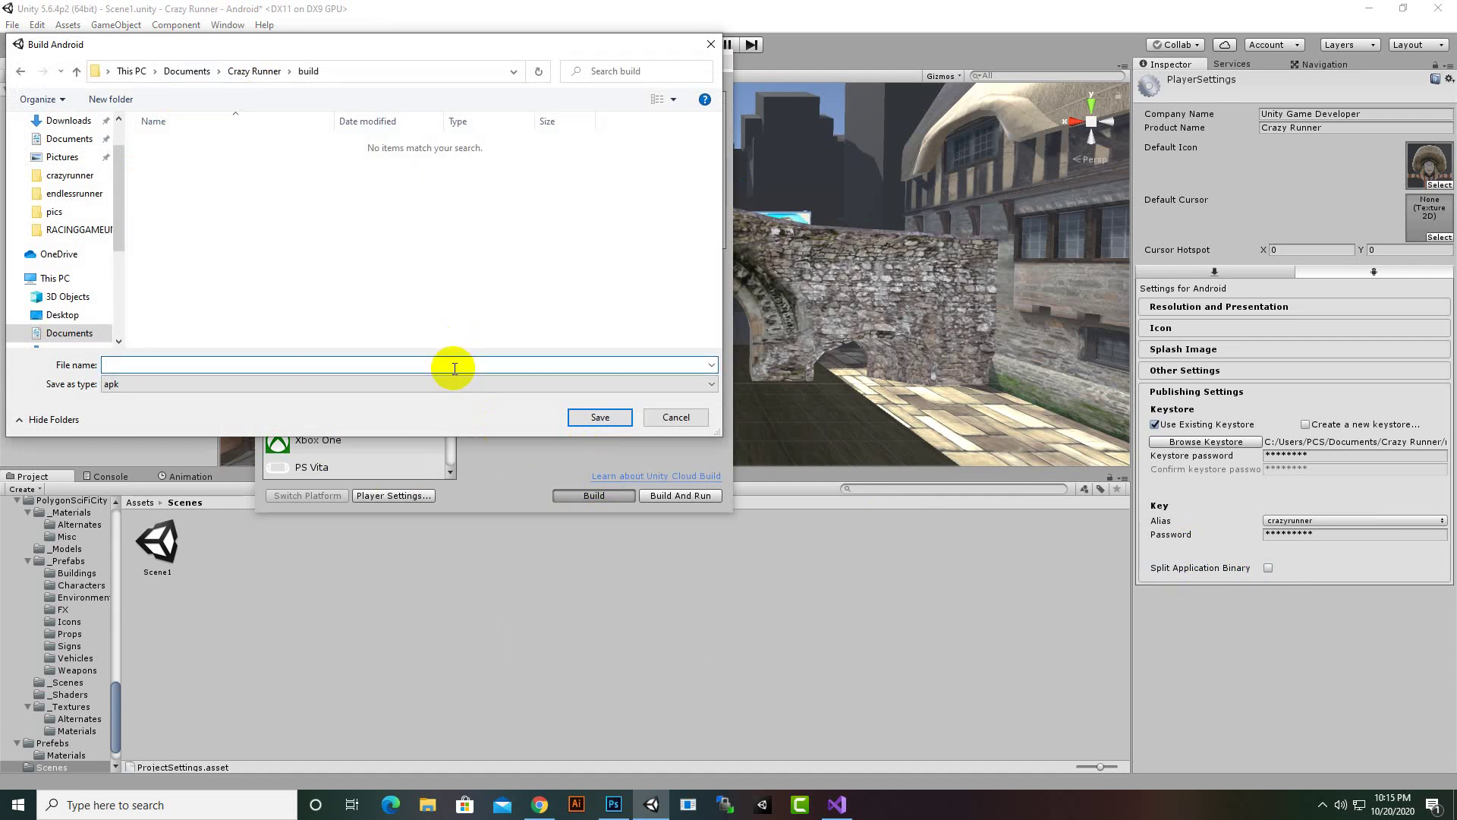
type("cra")
type("zyrun")
type("ner")
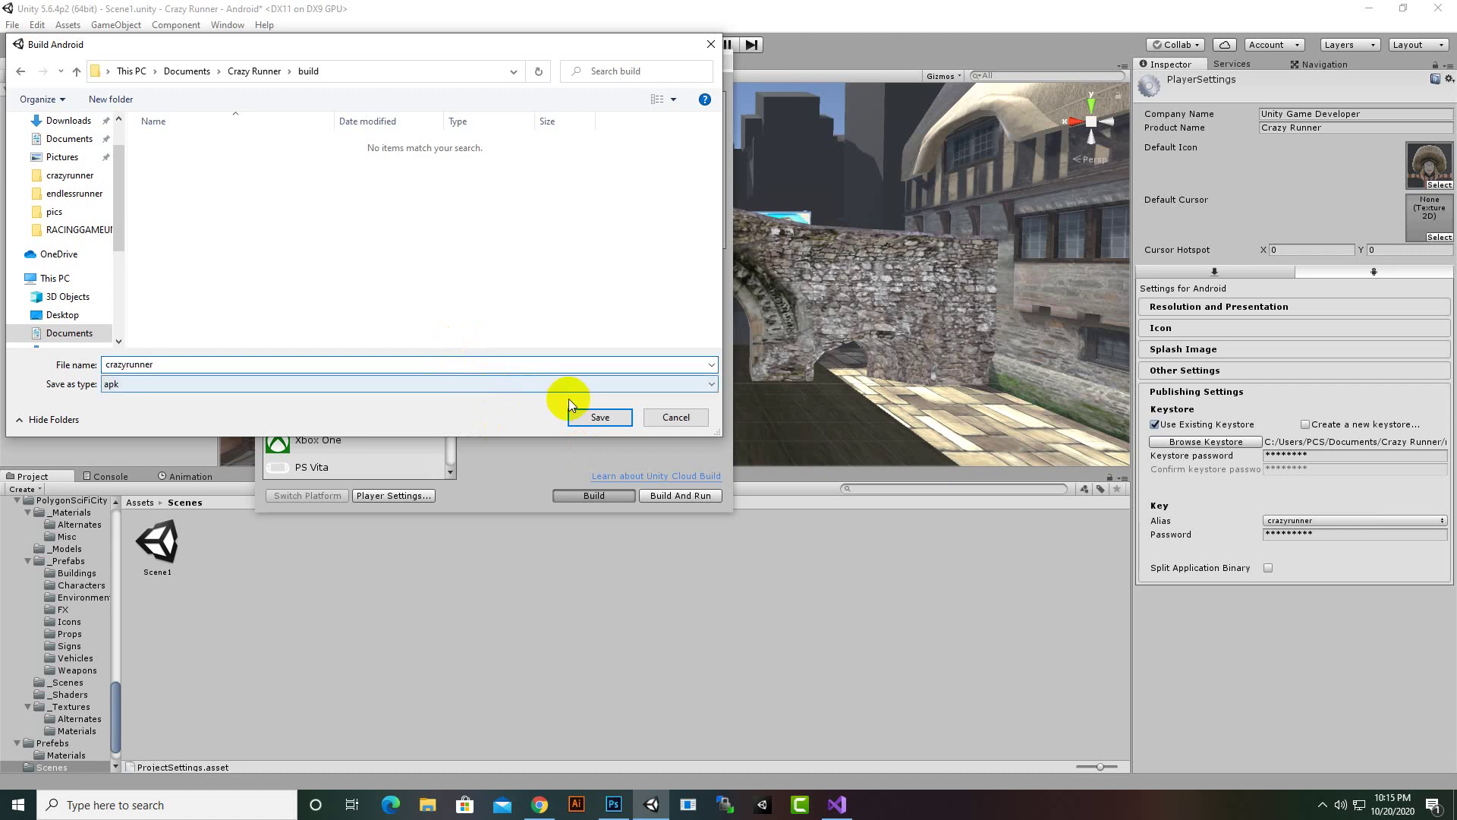
left_click(595, 416)
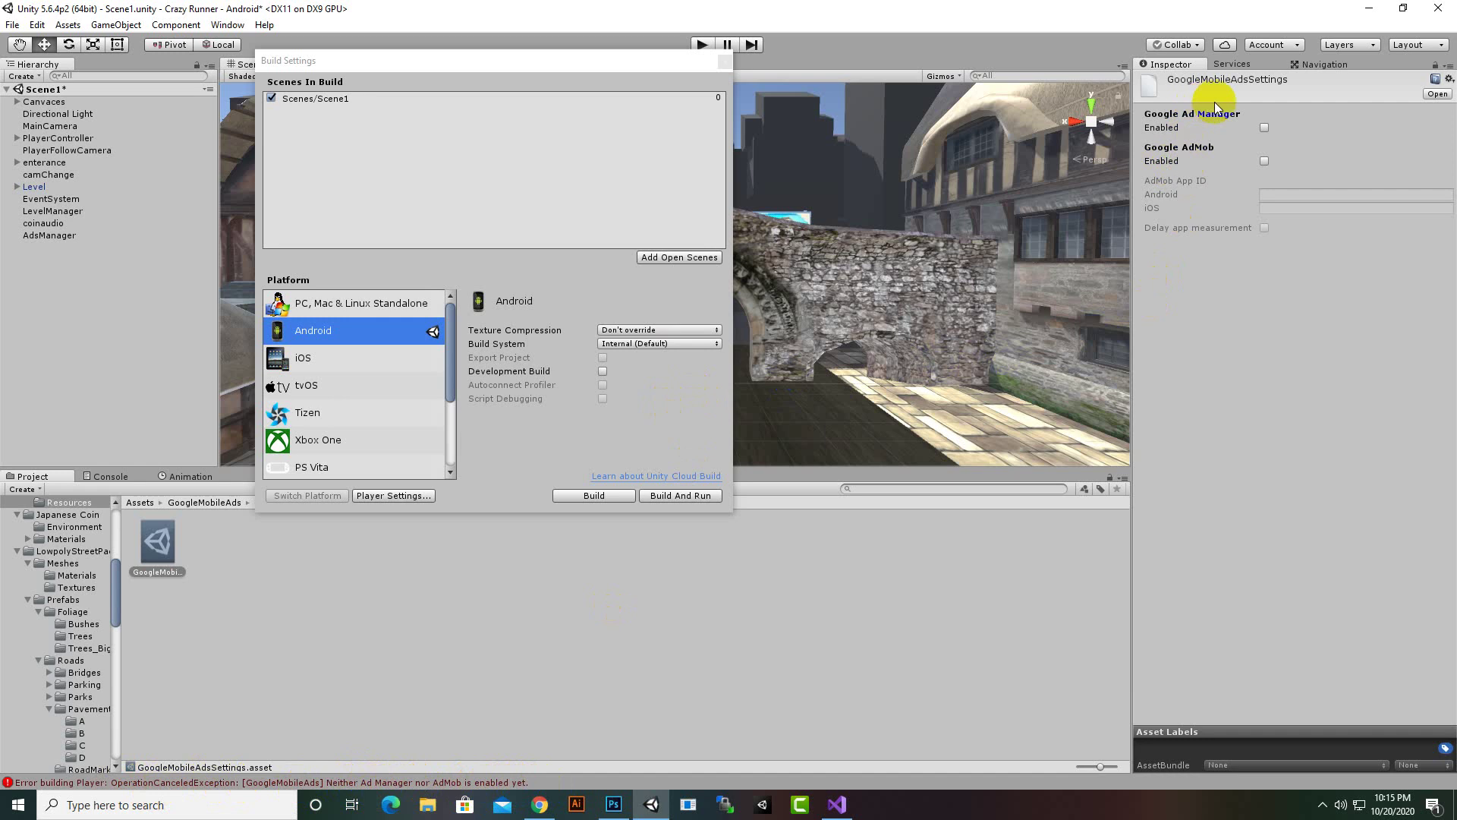
Step: Enable Google Ad Manager and AdMob, paste the Android App ID, then switch to Visual Studio
left_click(1265, 128)
left_click(1264, 161)
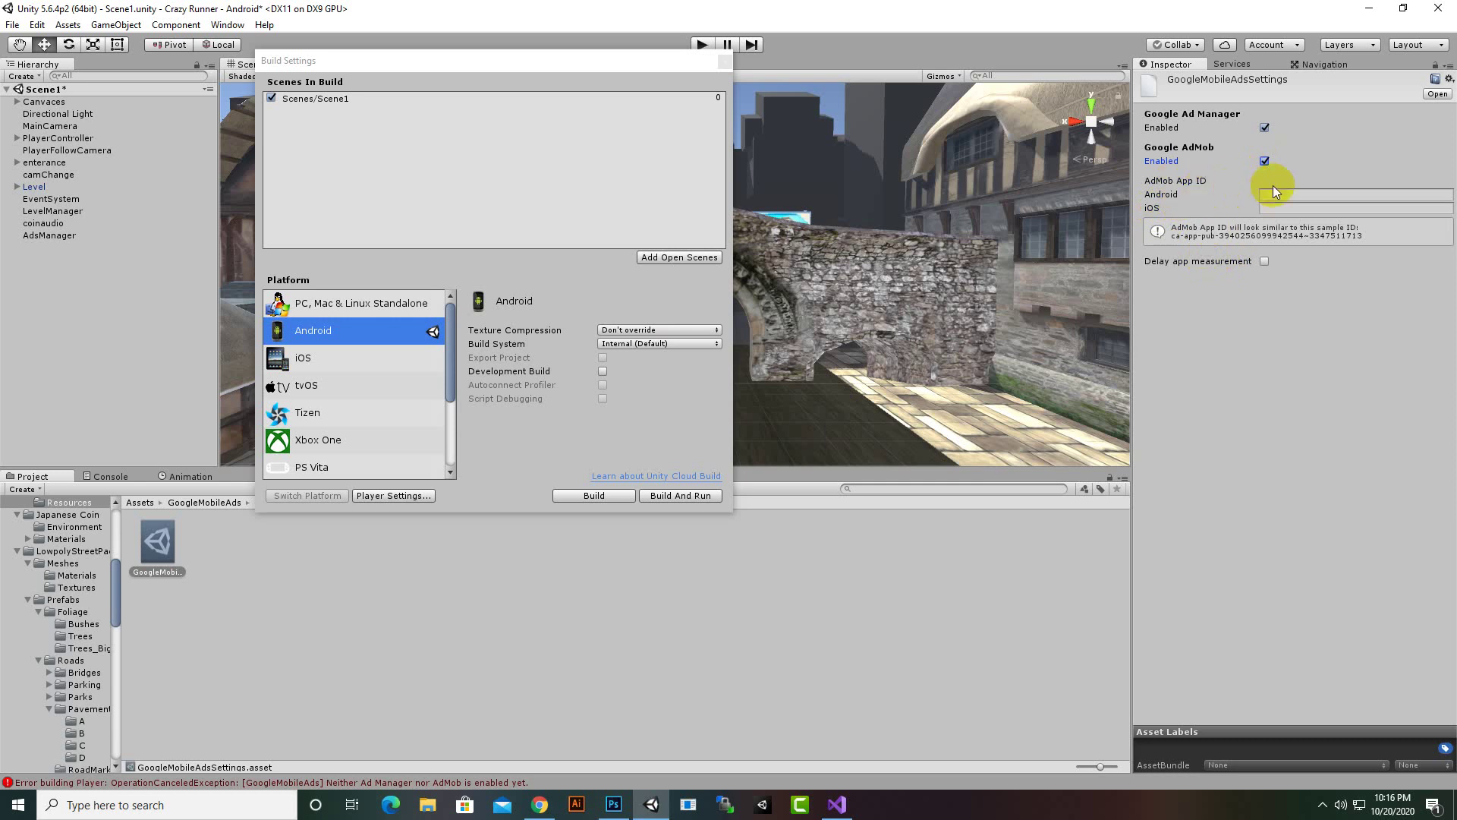
left_click(1272, 195)
right_click(1272, 195)
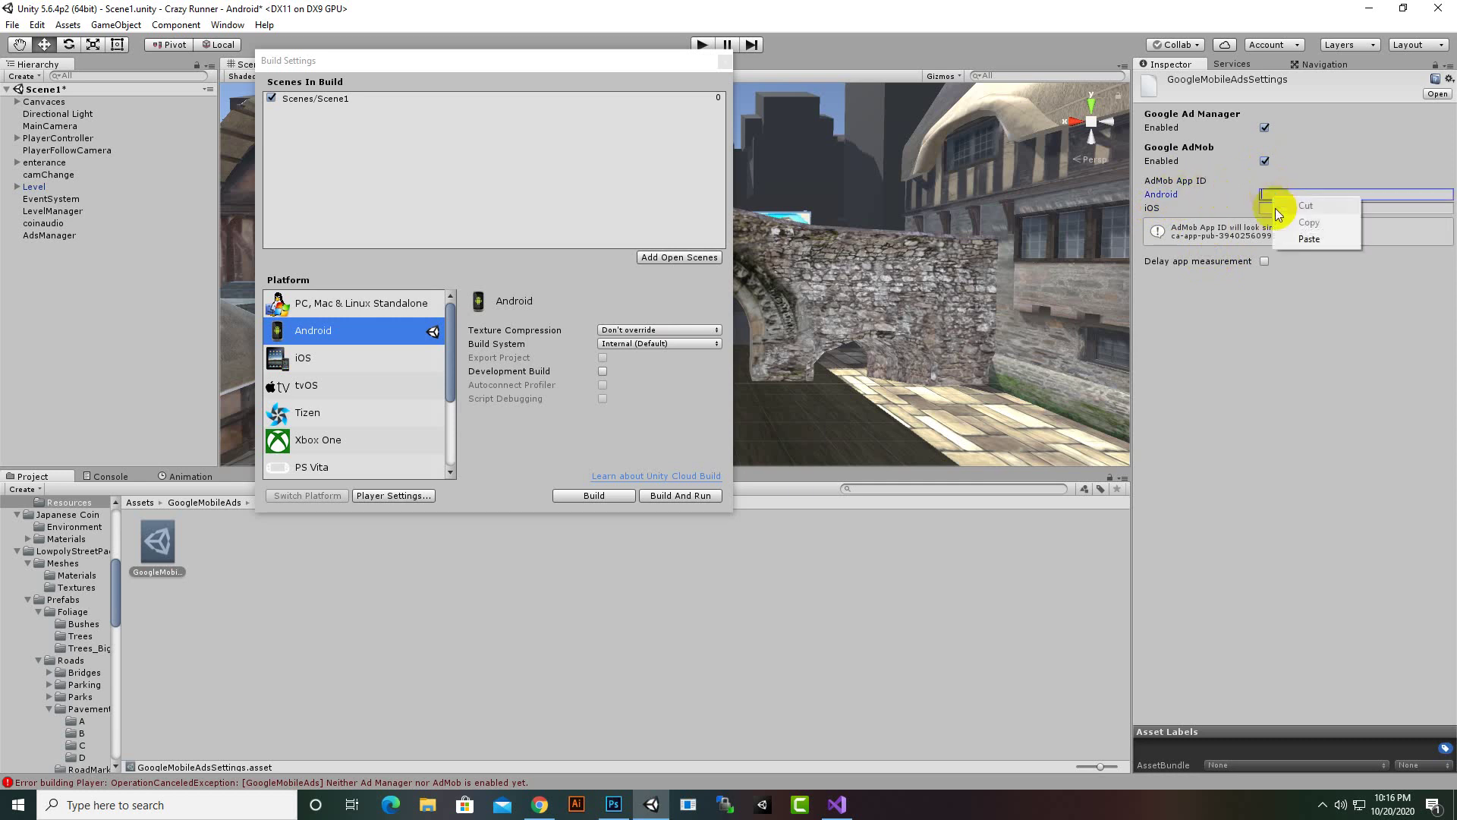
left_click(1294, 241)
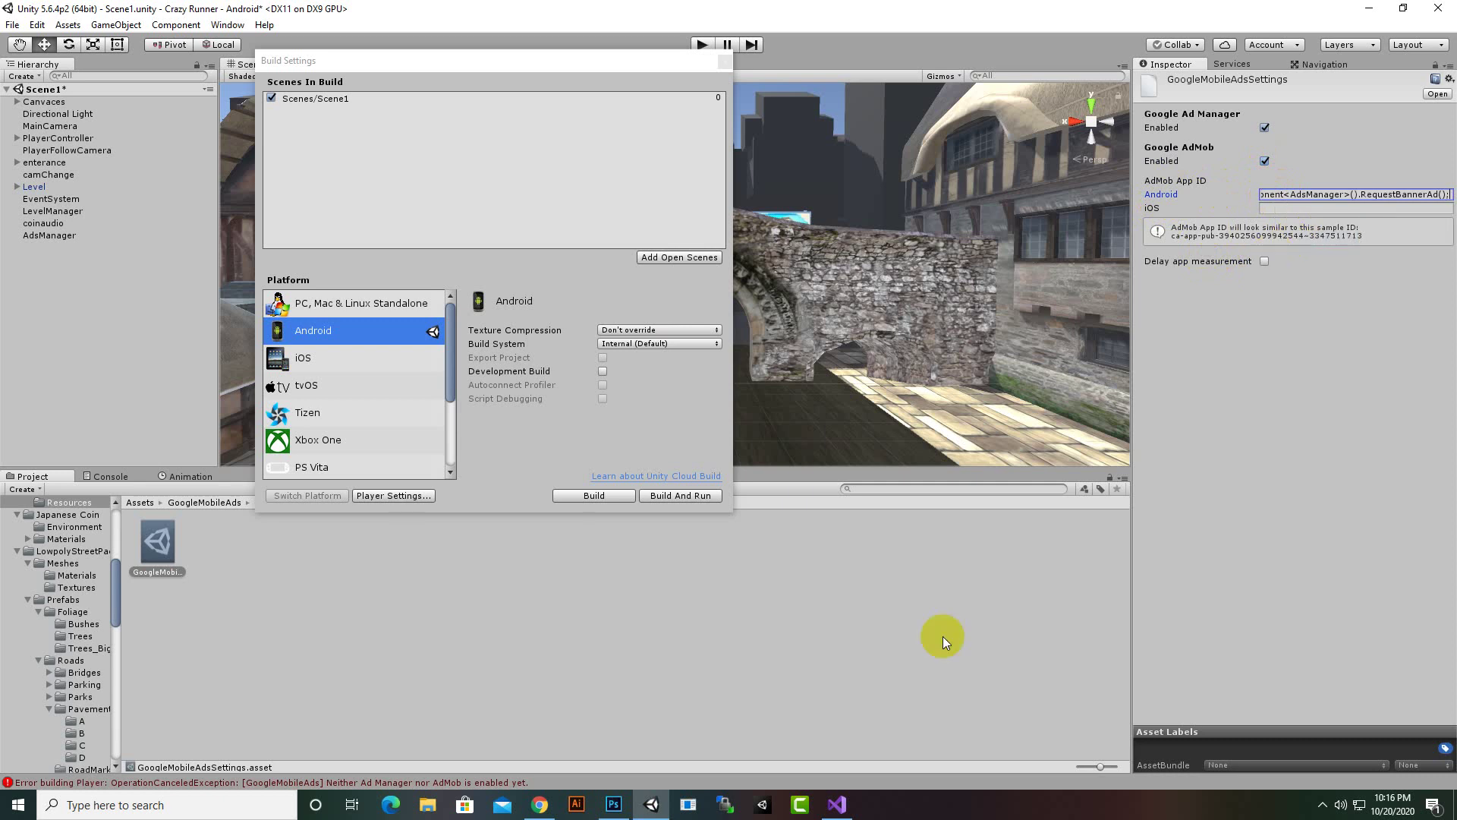
left_click(837, 803)
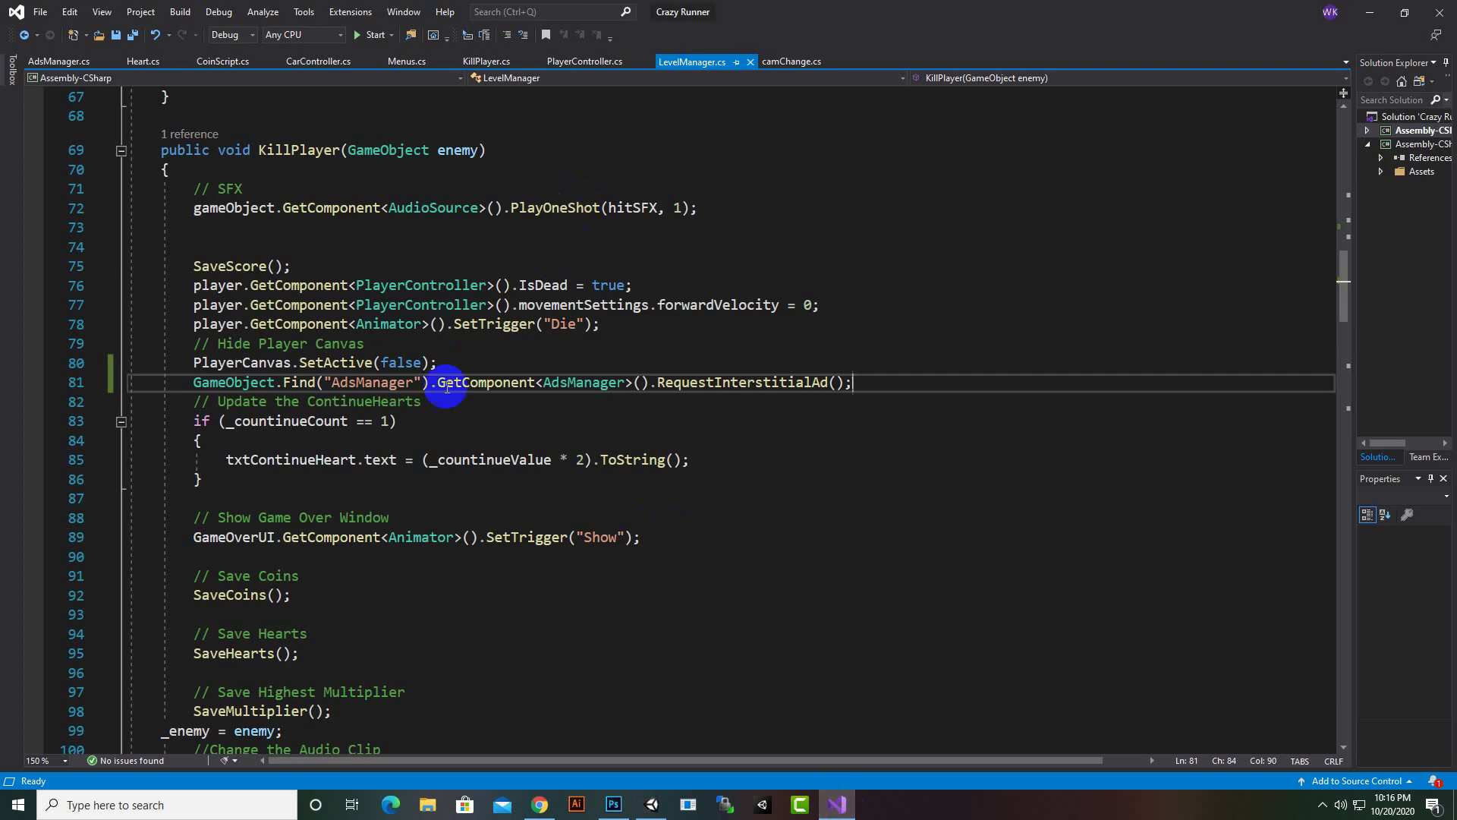
Step: Select and copy the AppId string value in the AdsManager.cs script
scroll(449, 393, "up", 7)
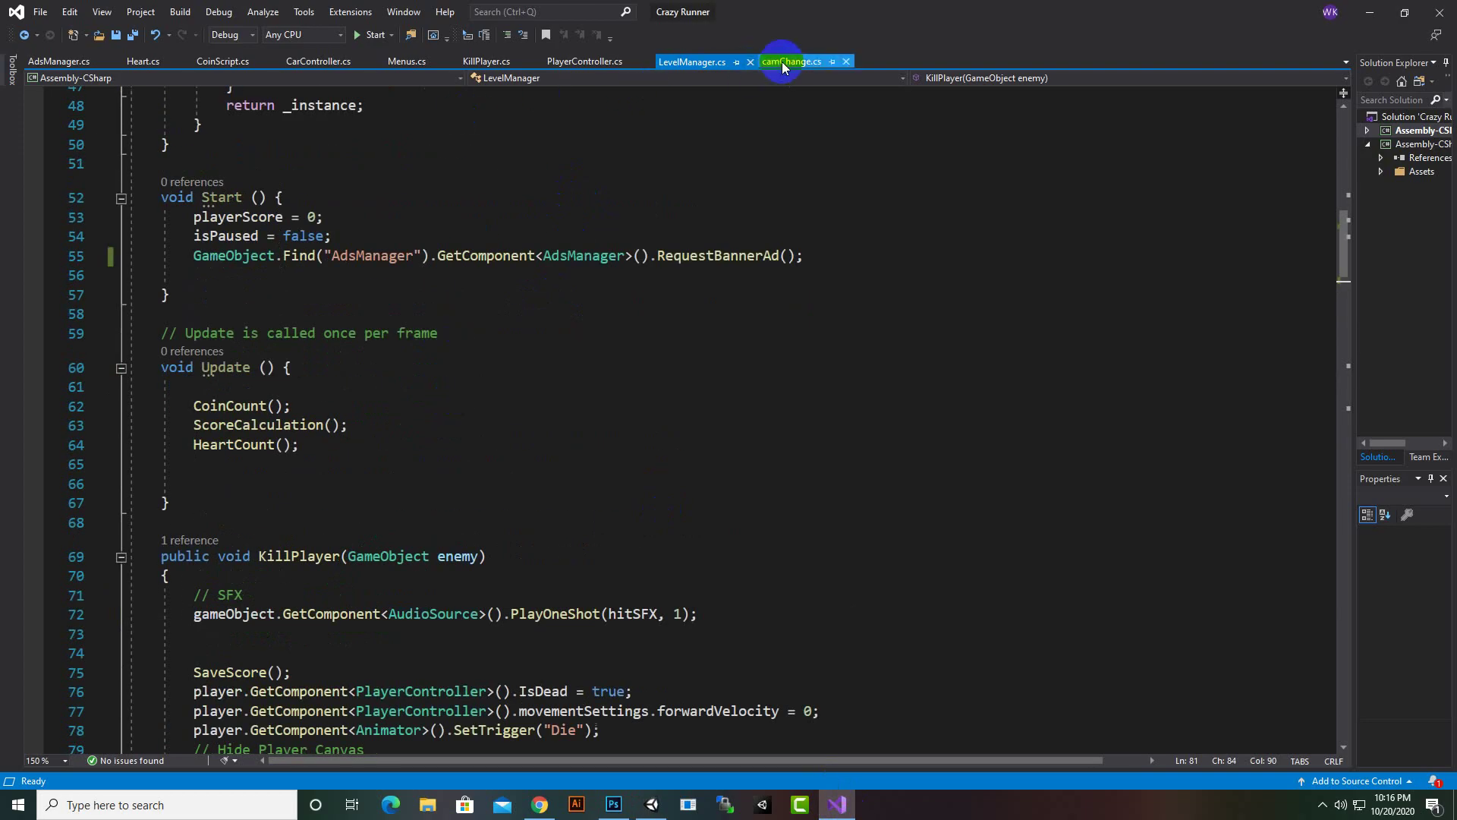
left_click(61, 63)
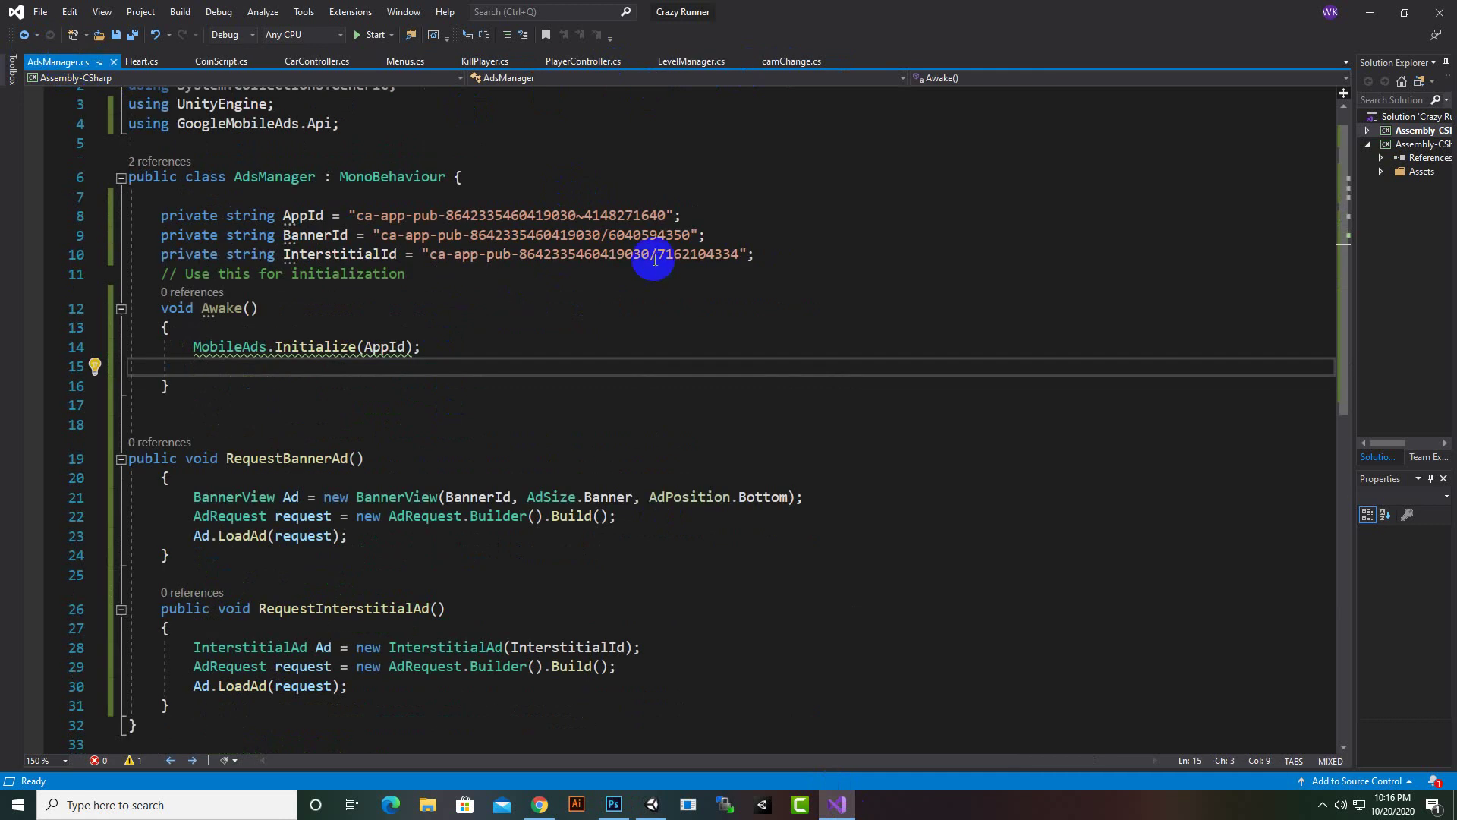
left_click_drag(359, 215, 667, 216)
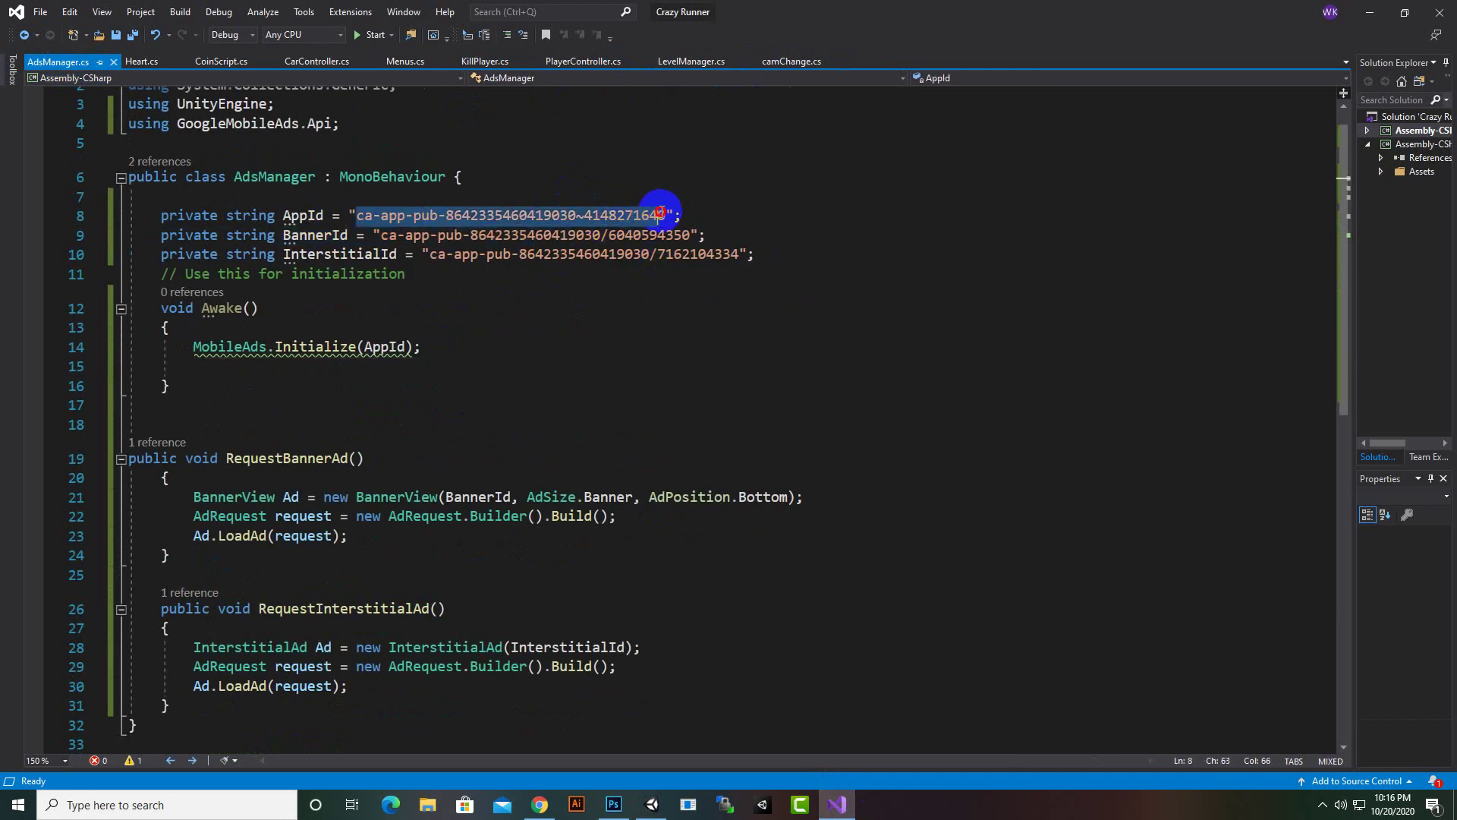
right_click(660, 216)
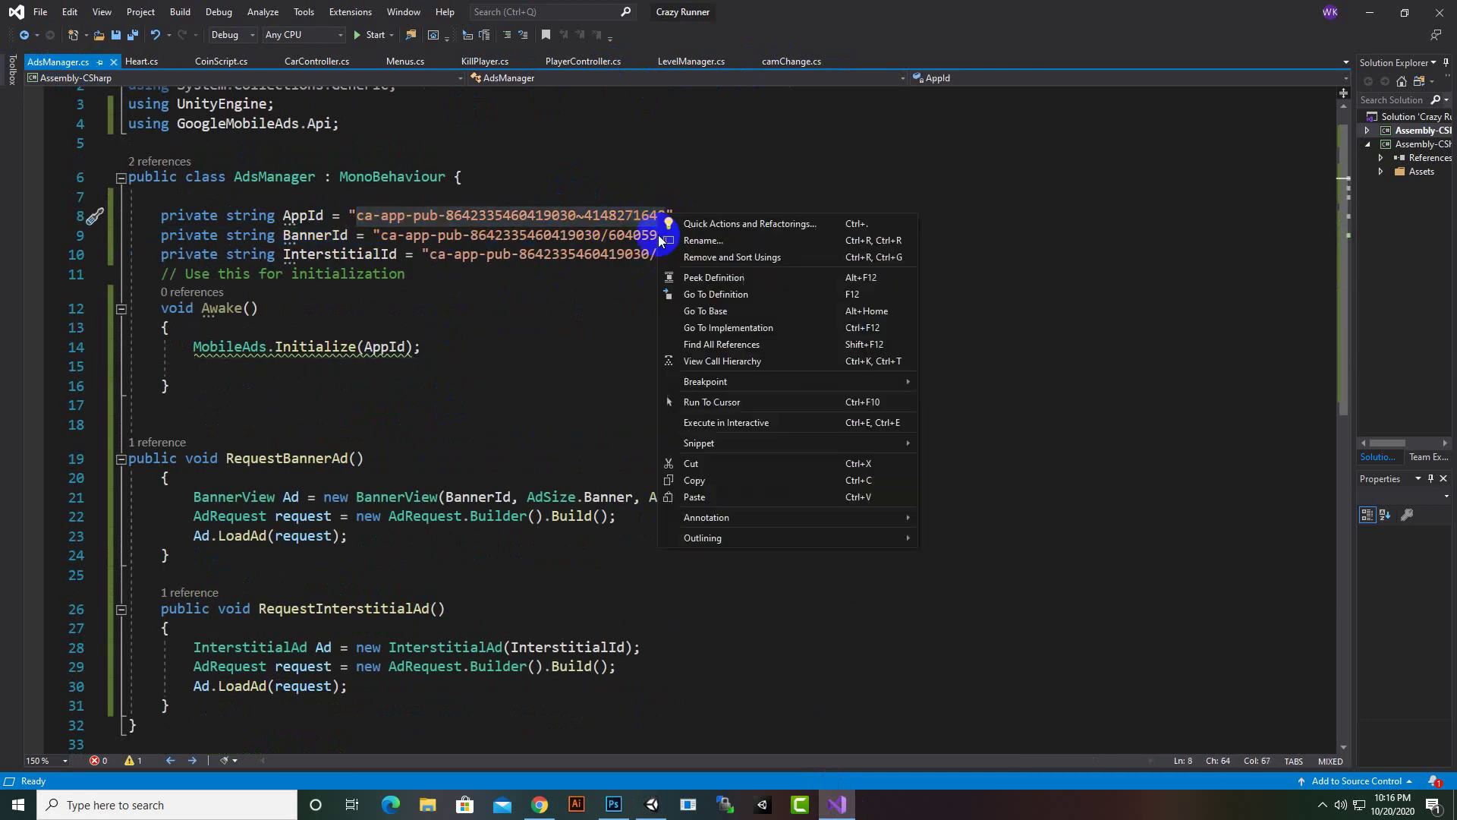
left_click(706, 480)
Step: Paste the copied ID into Unity's Android App ID field, then build the APK as crazyrunner
left_click(651, 804)
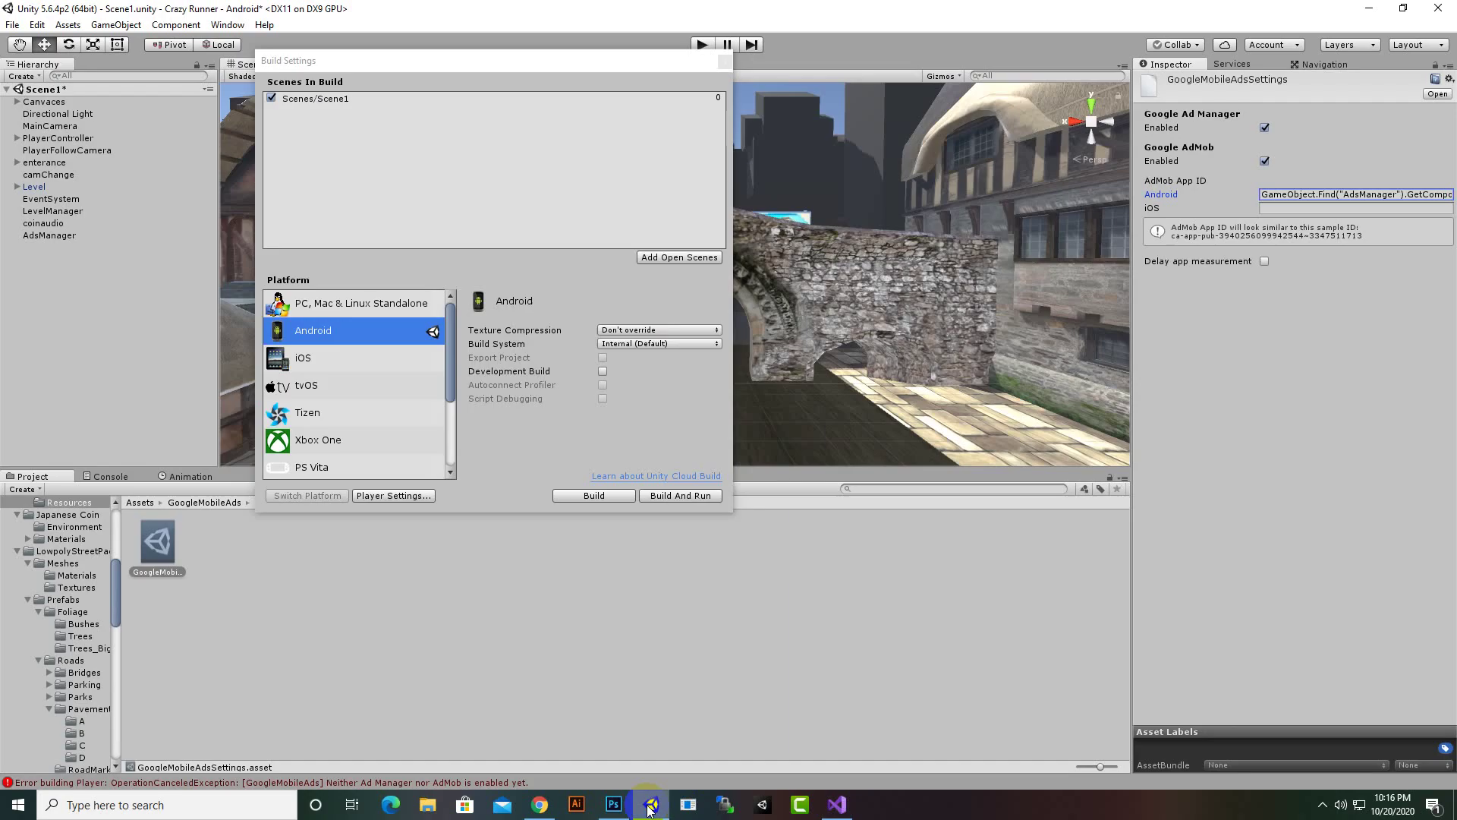
left_click(1368, 195)
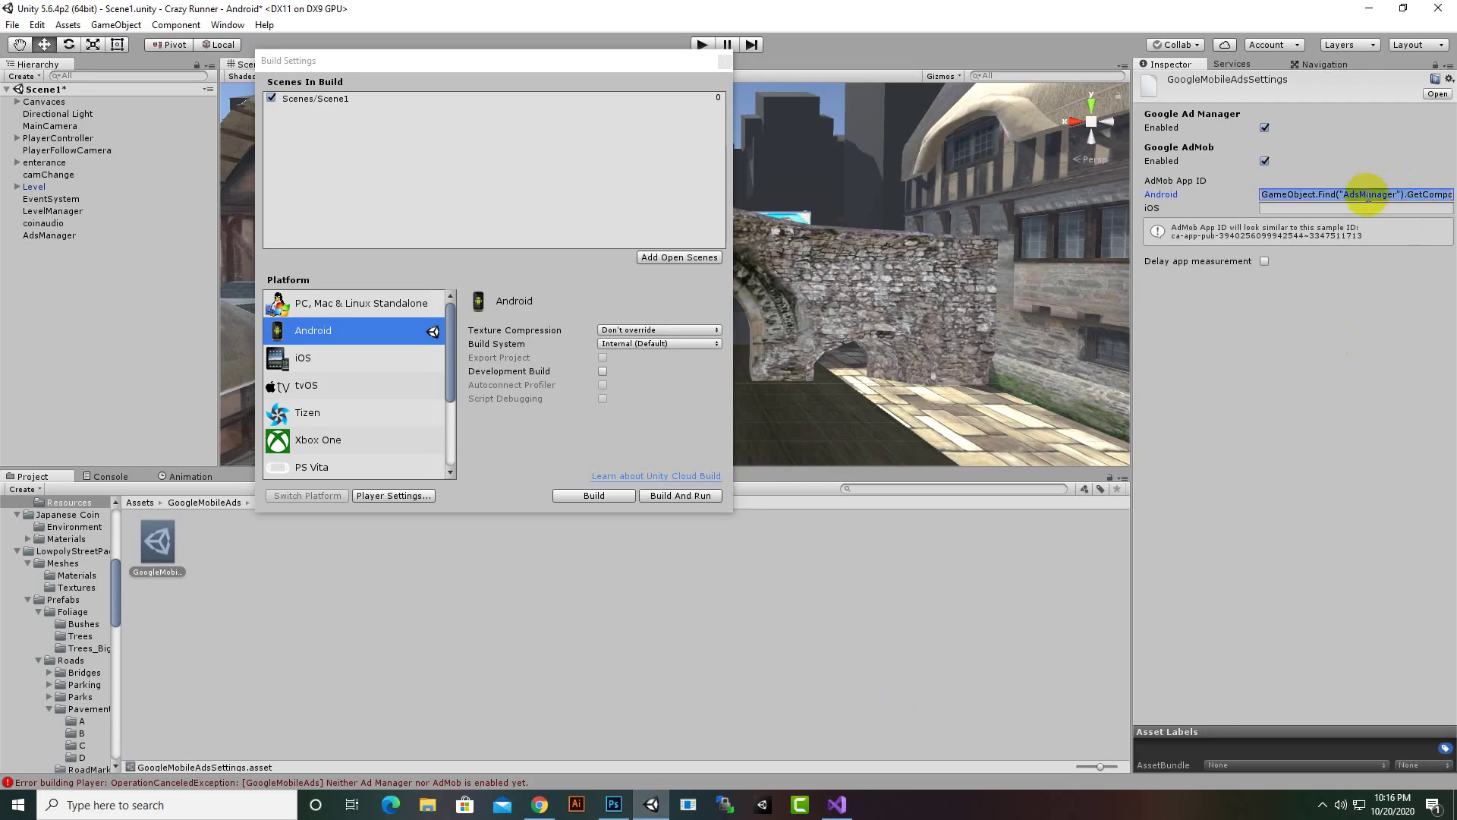
key("ctrl+v")
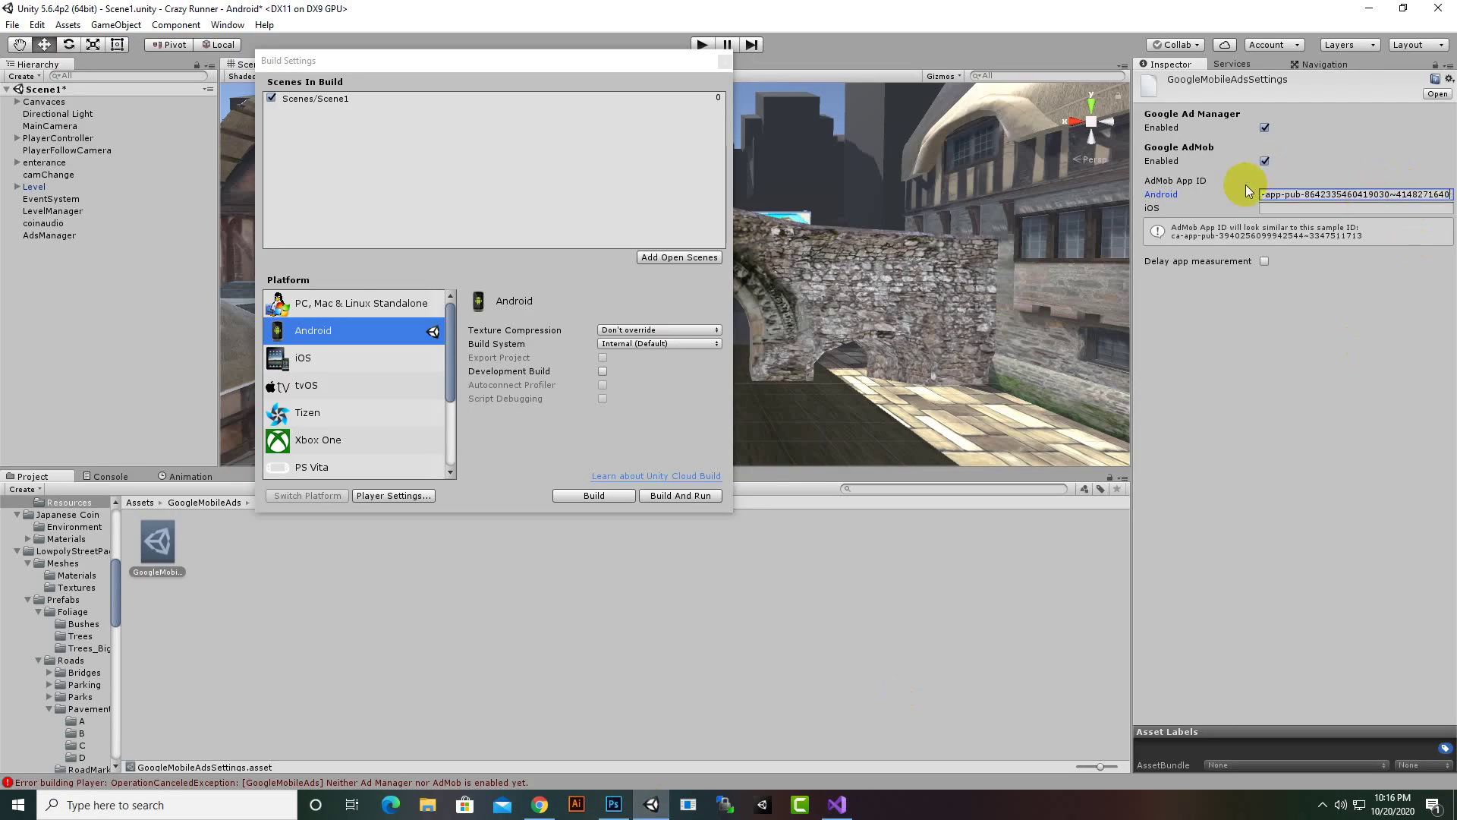
left_click(612, 498)
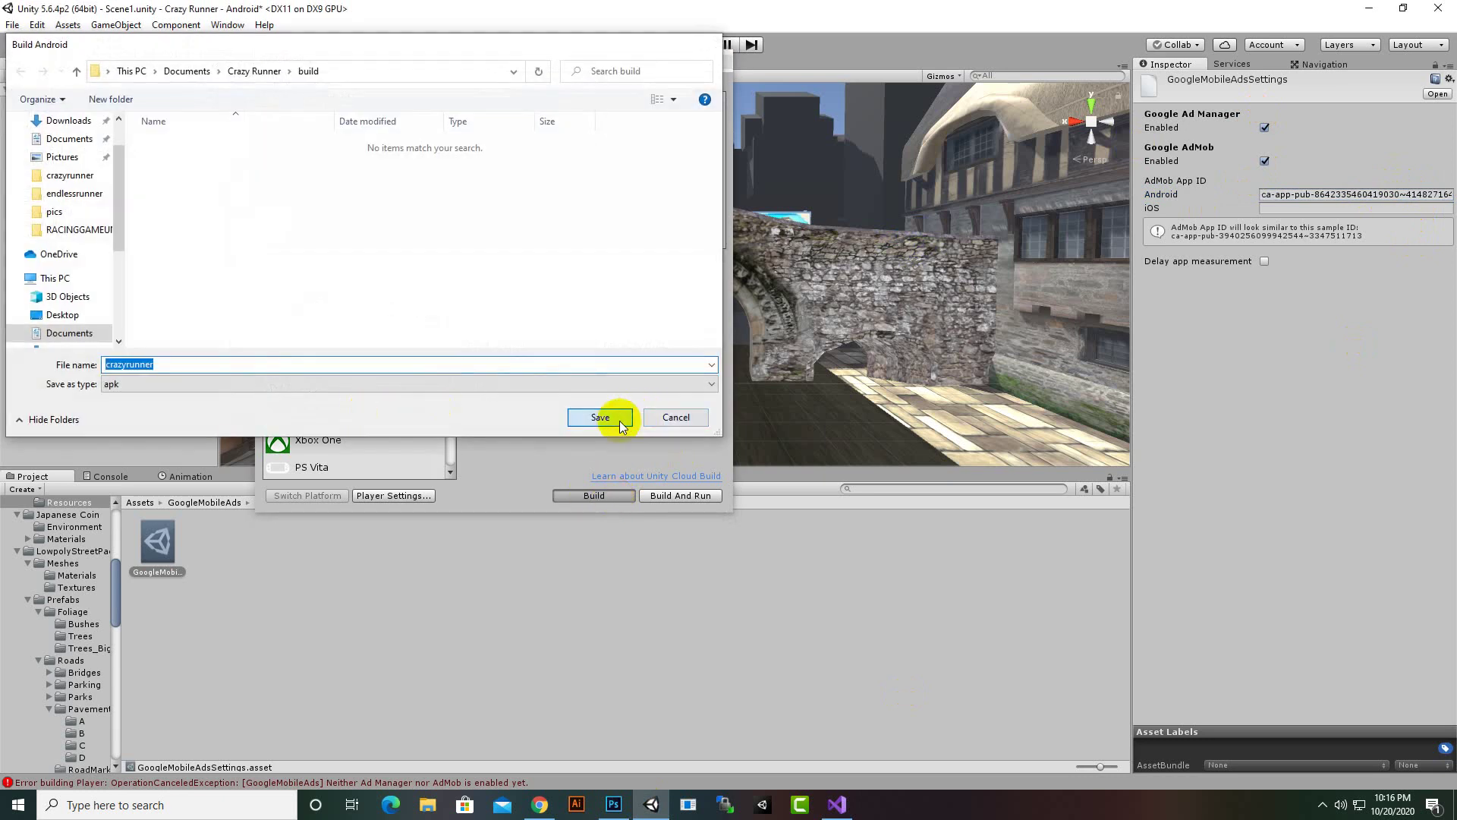
left_click(611, 418)
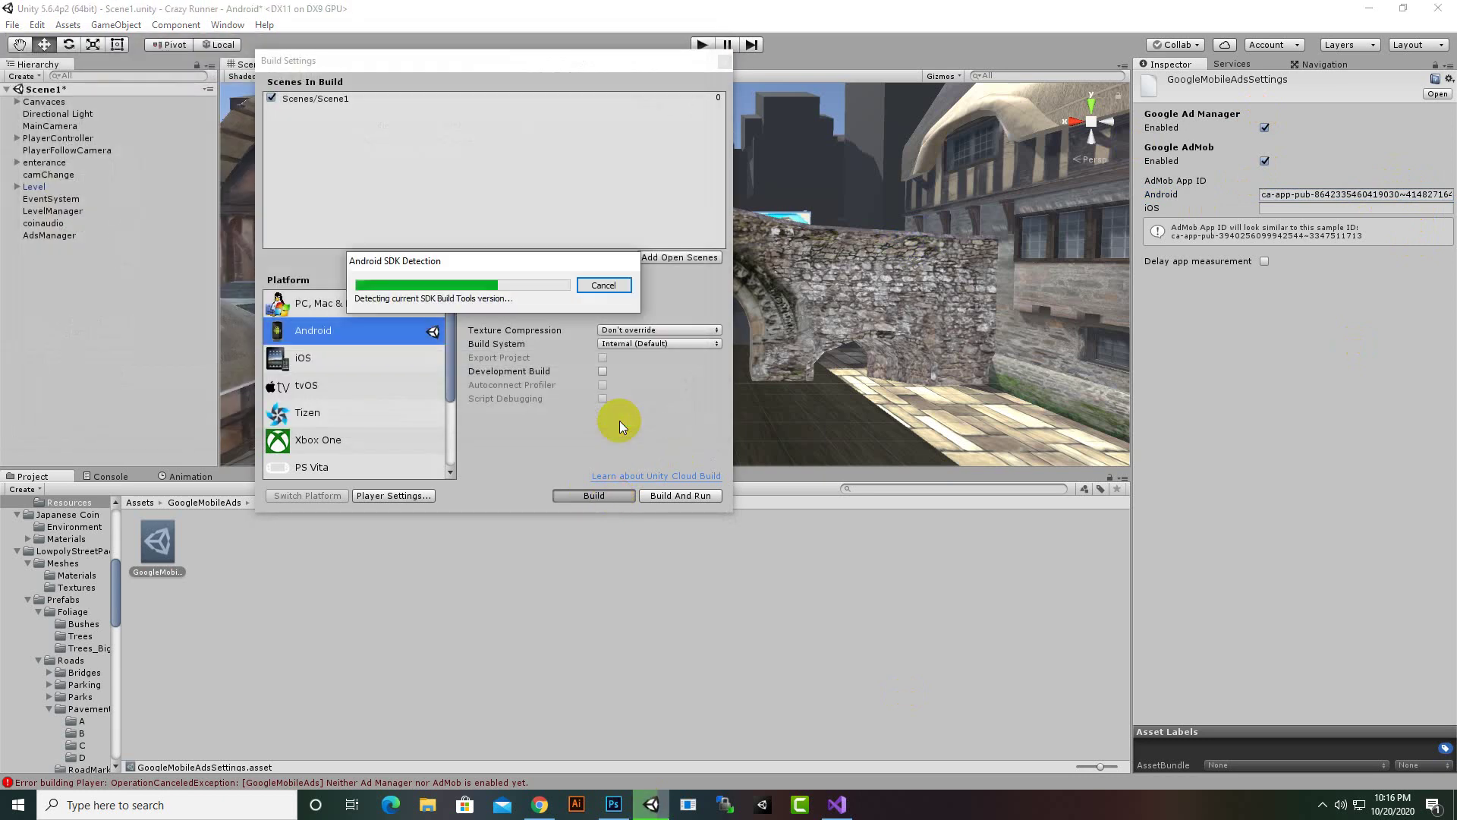